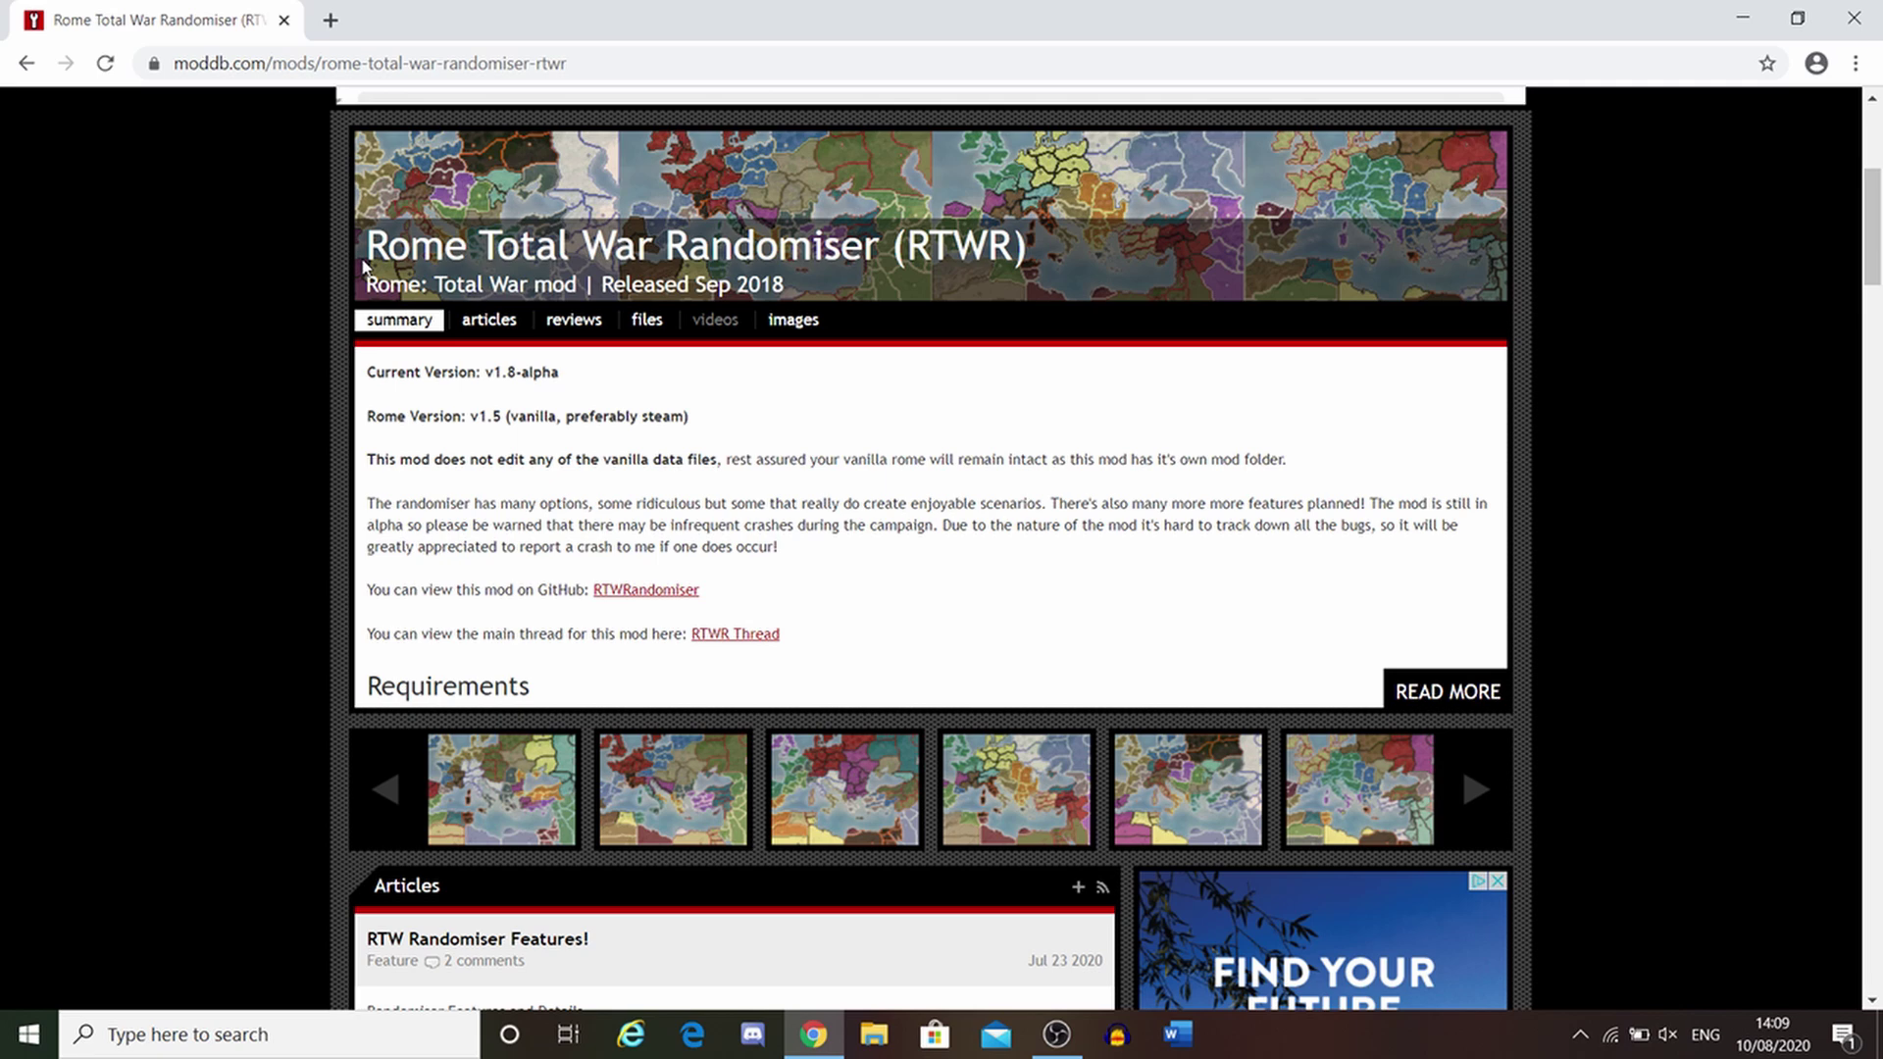
# - Look through the Rome Total War Randomiser mod page and open the randomiser v1.8-alpha file entry
pyautogui.scroll(-14, 209, 270)
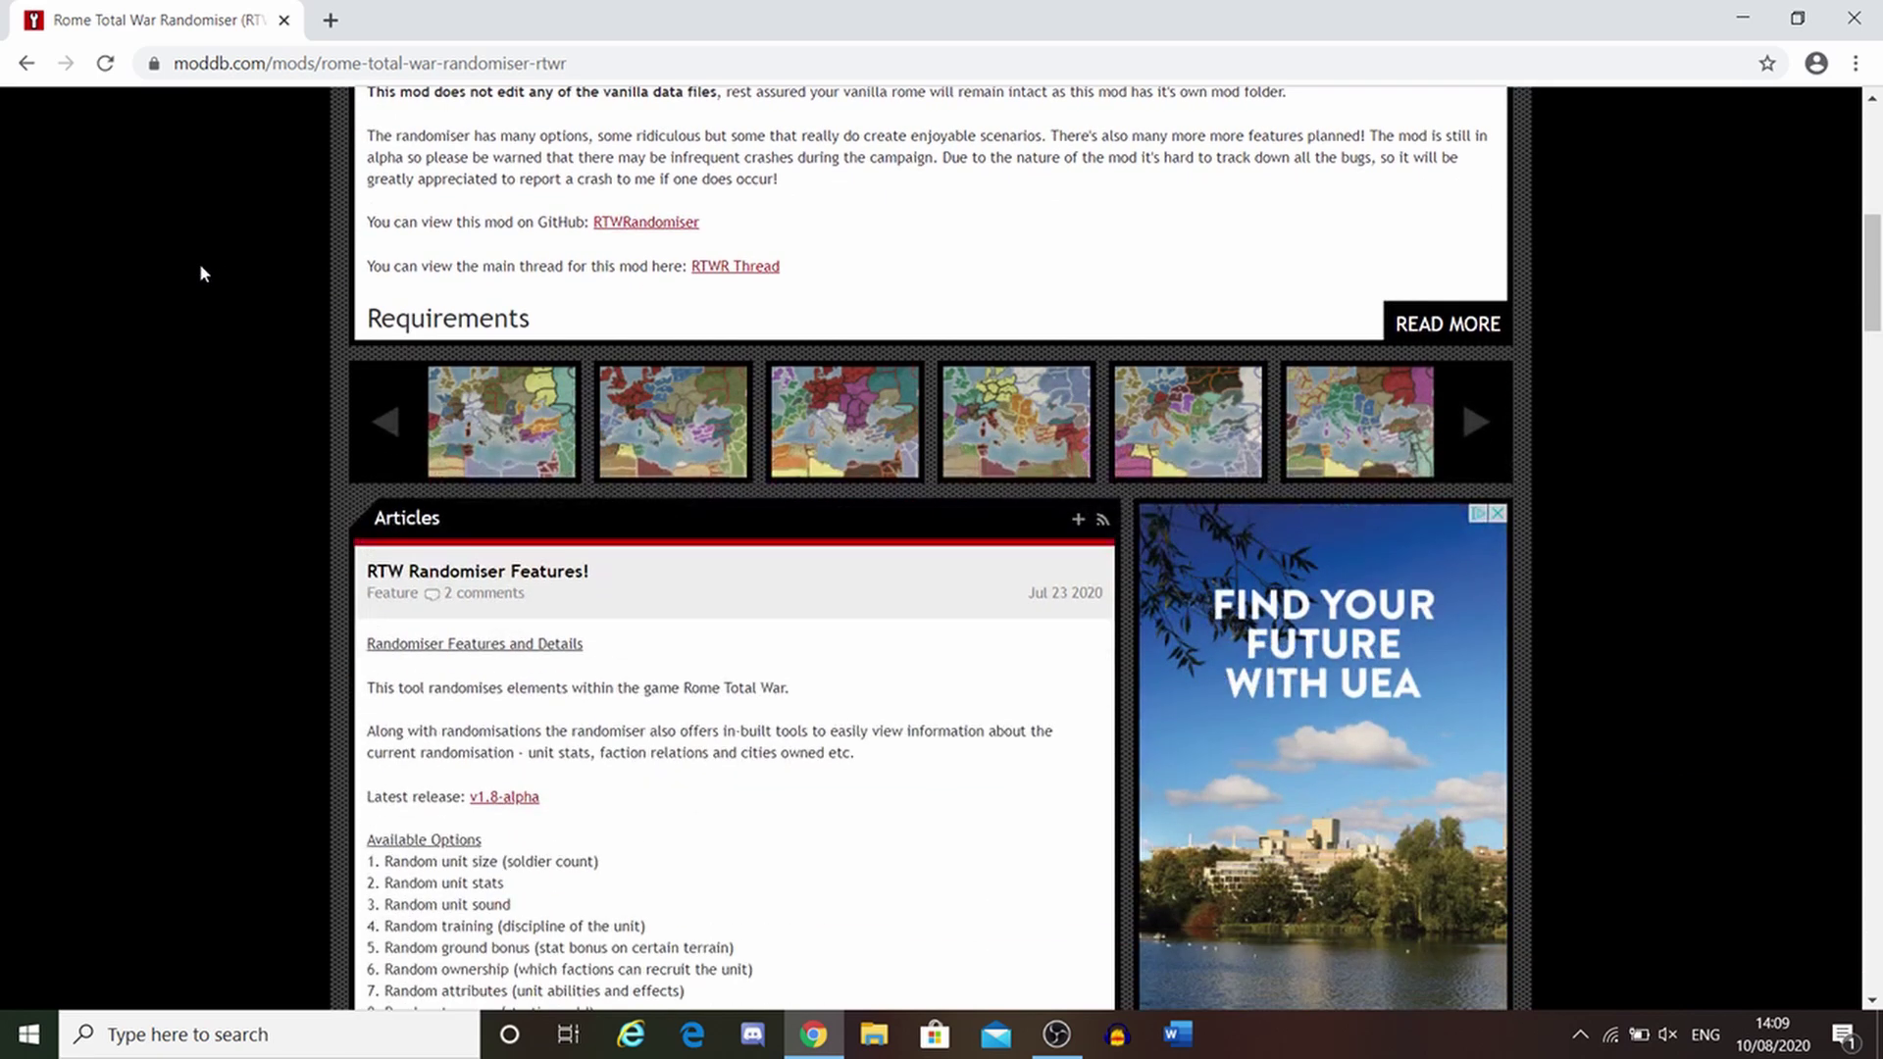
pyautogui.scroll(-15, 217, 260)
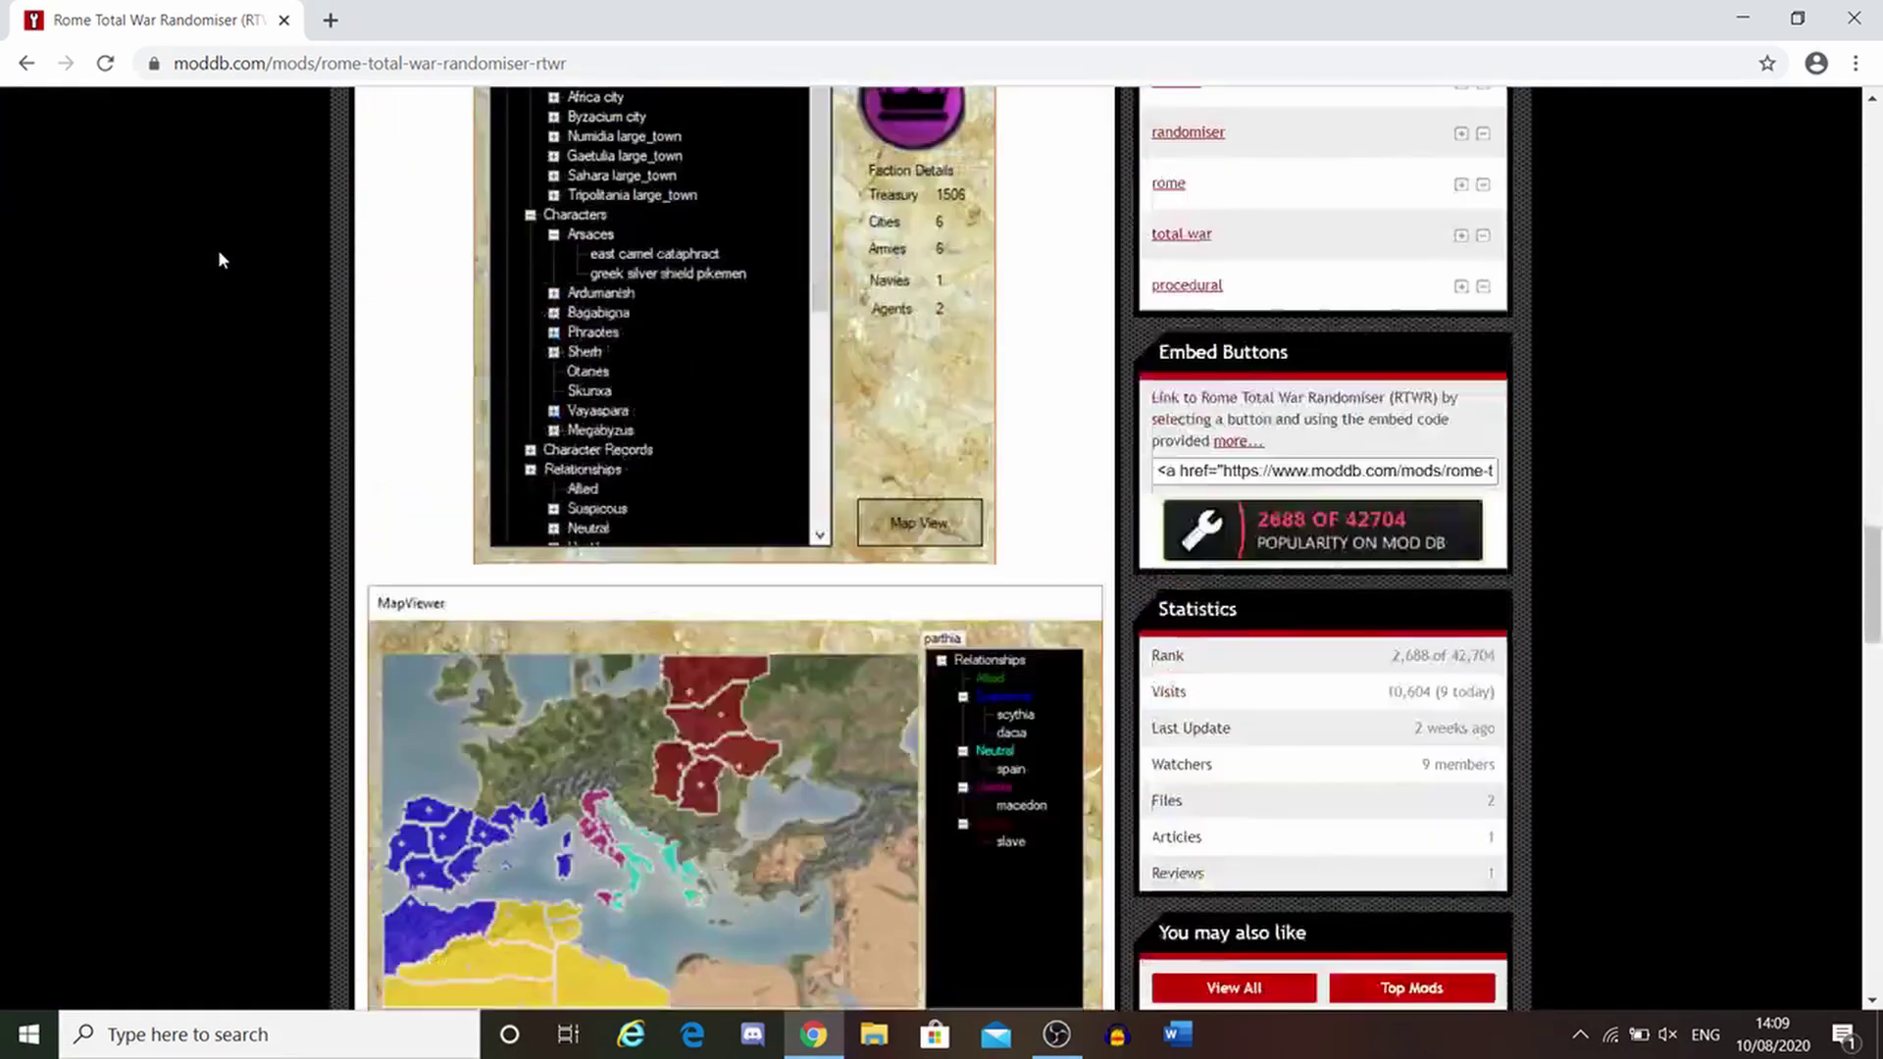
pyautogui.scroll(4, 220, 261)
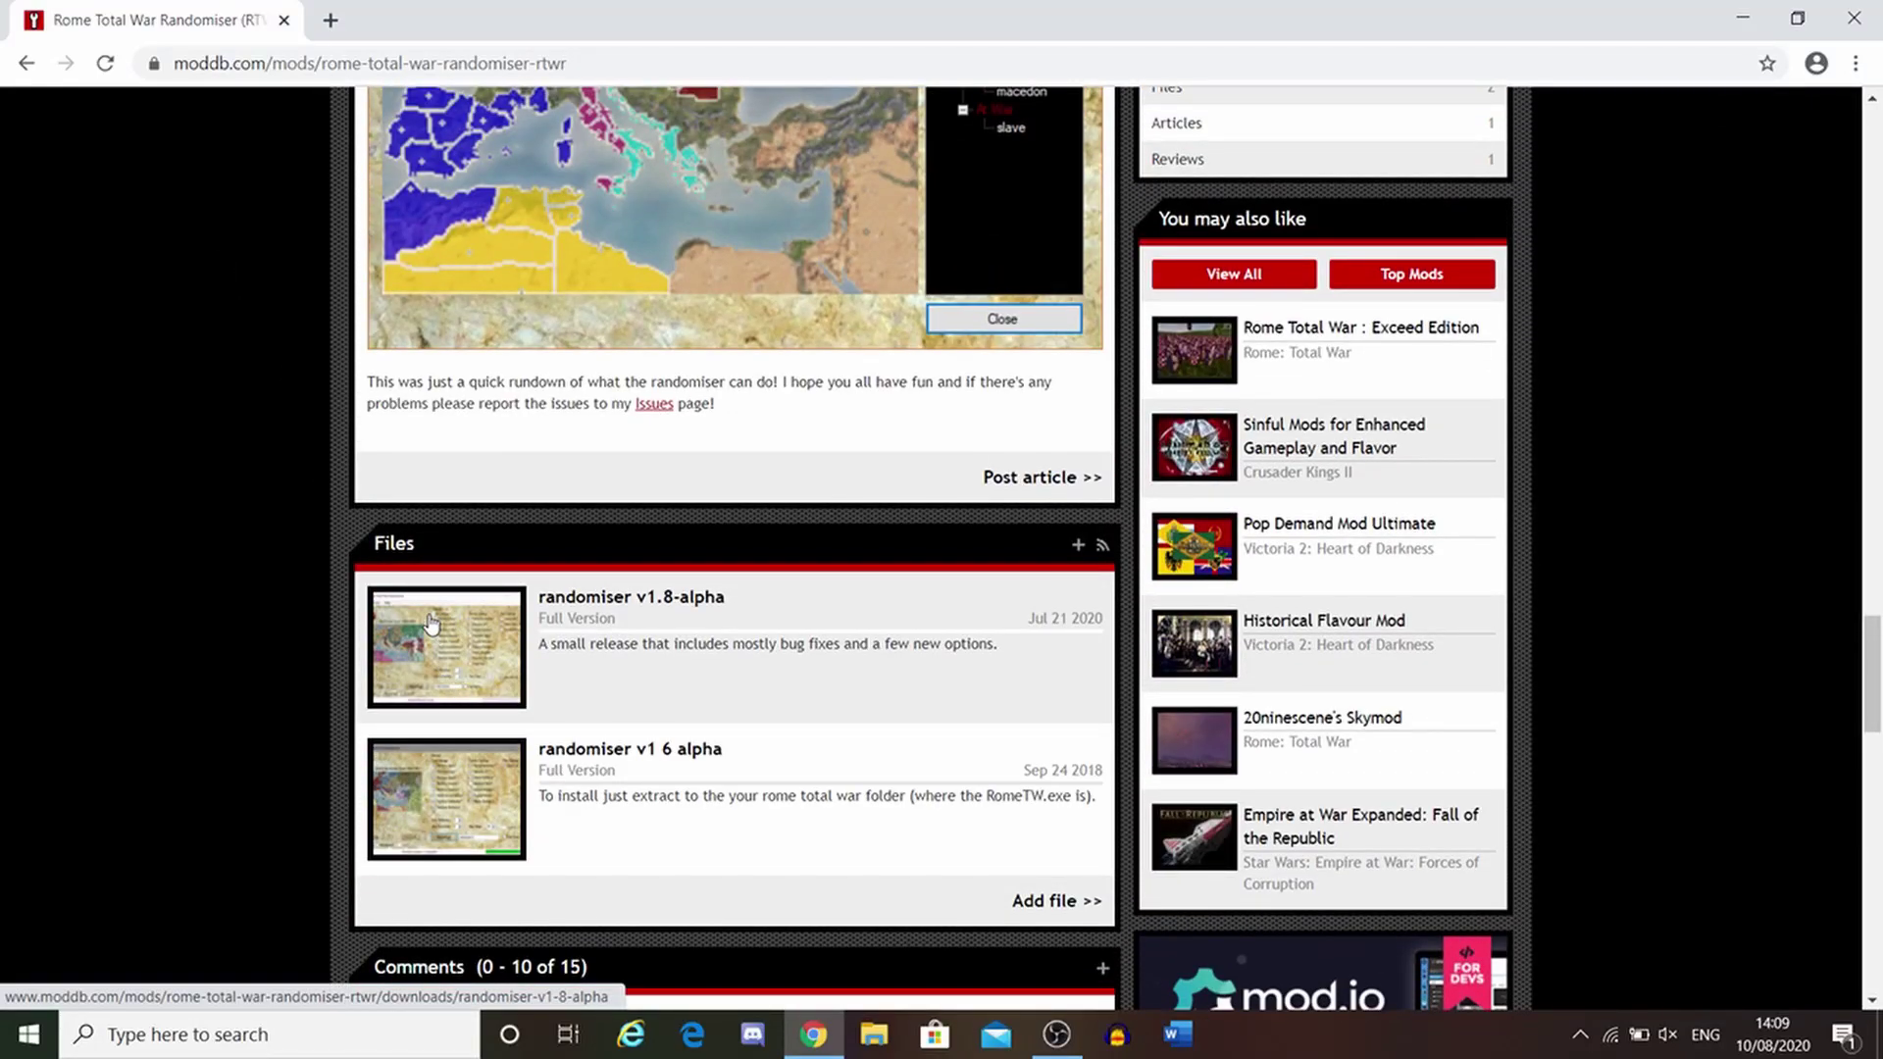
pyautogui.click(453, 641)
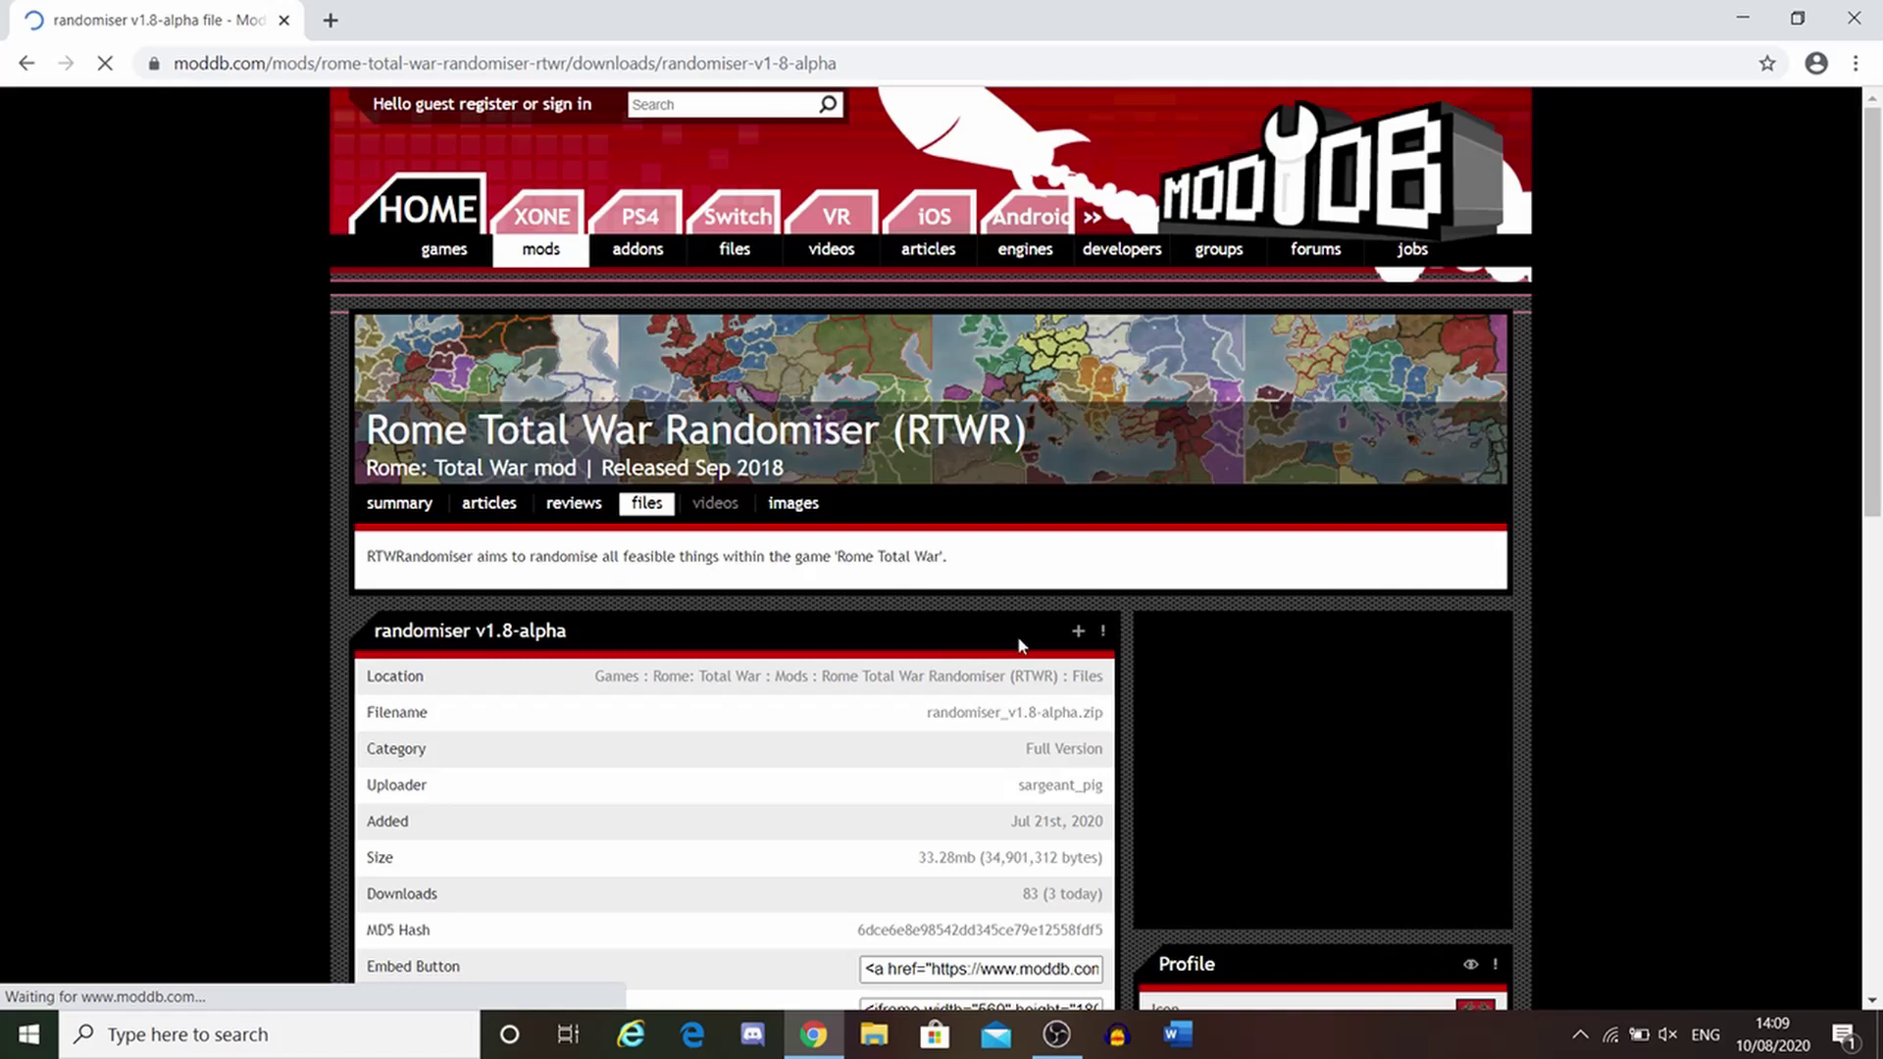
# - Download randomiser_v1.8-alpha.zip and close the download pop-up
pyautogui.scroll(-3, 725, 655)
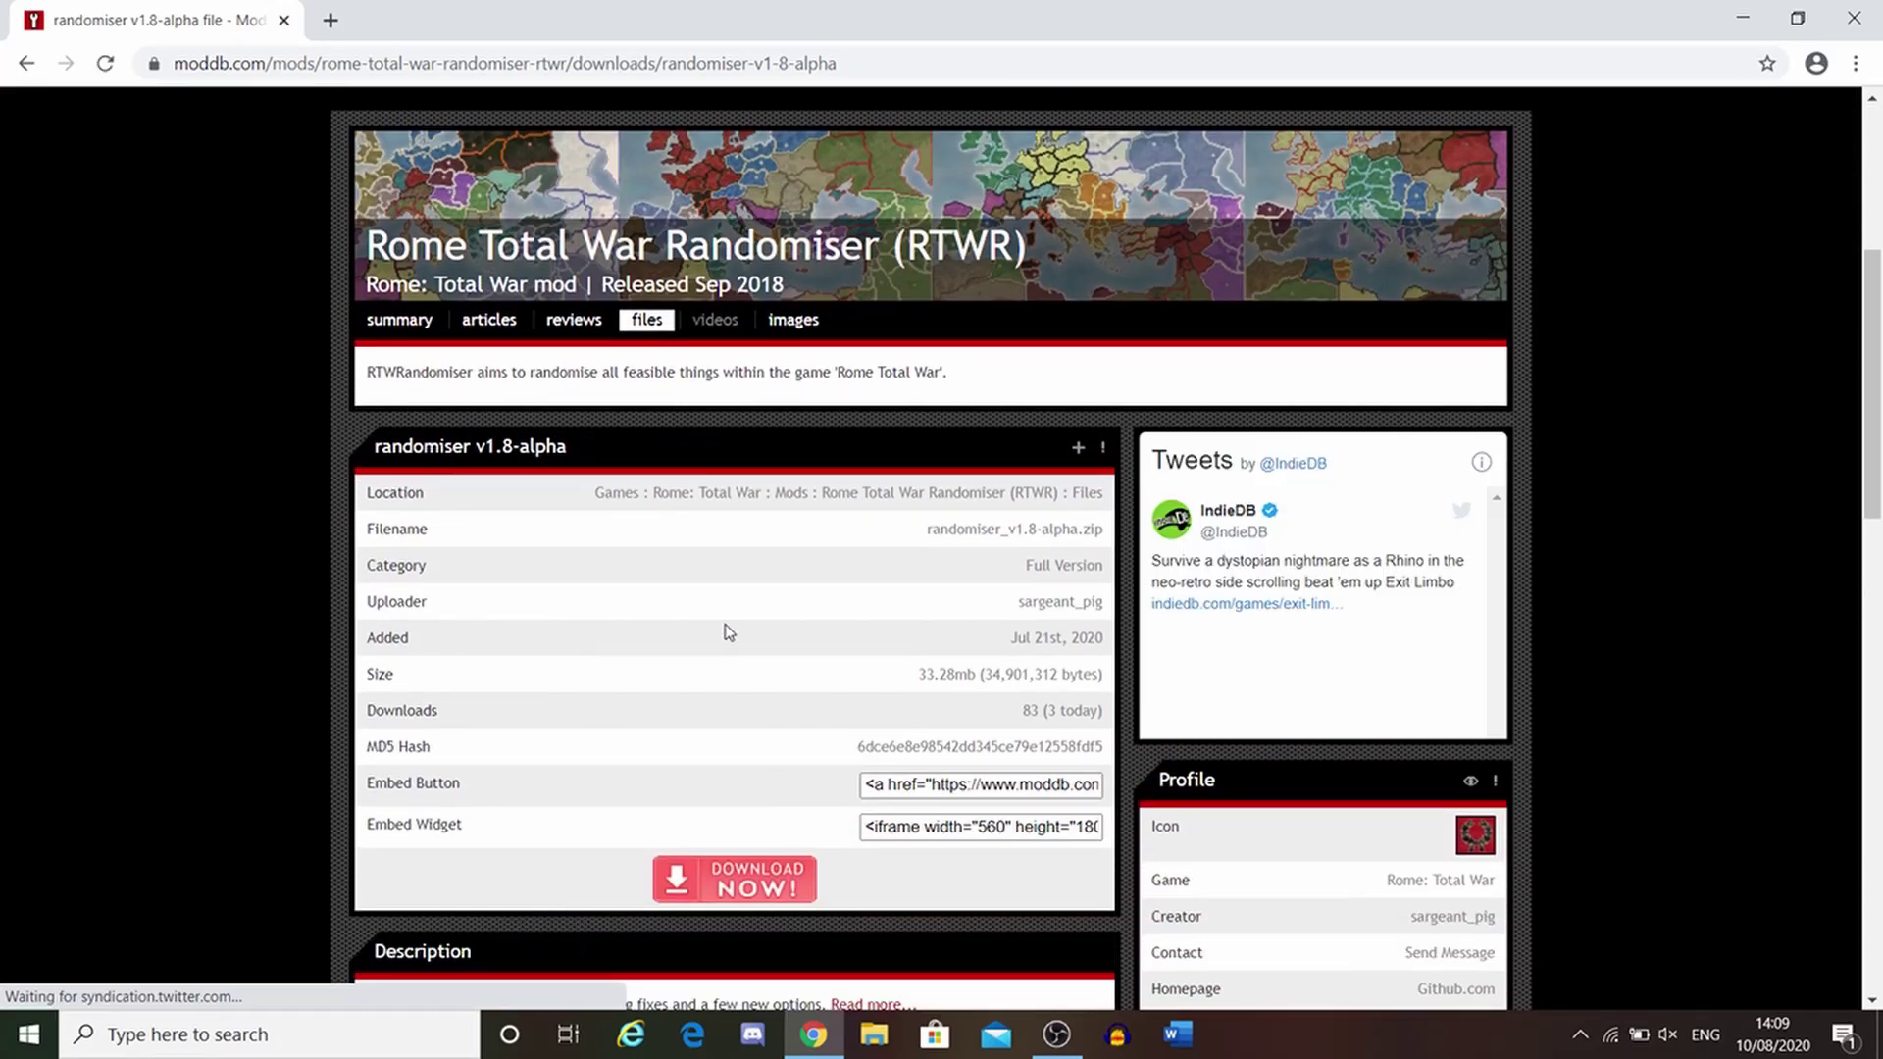
pyautogui.click(761, 875)
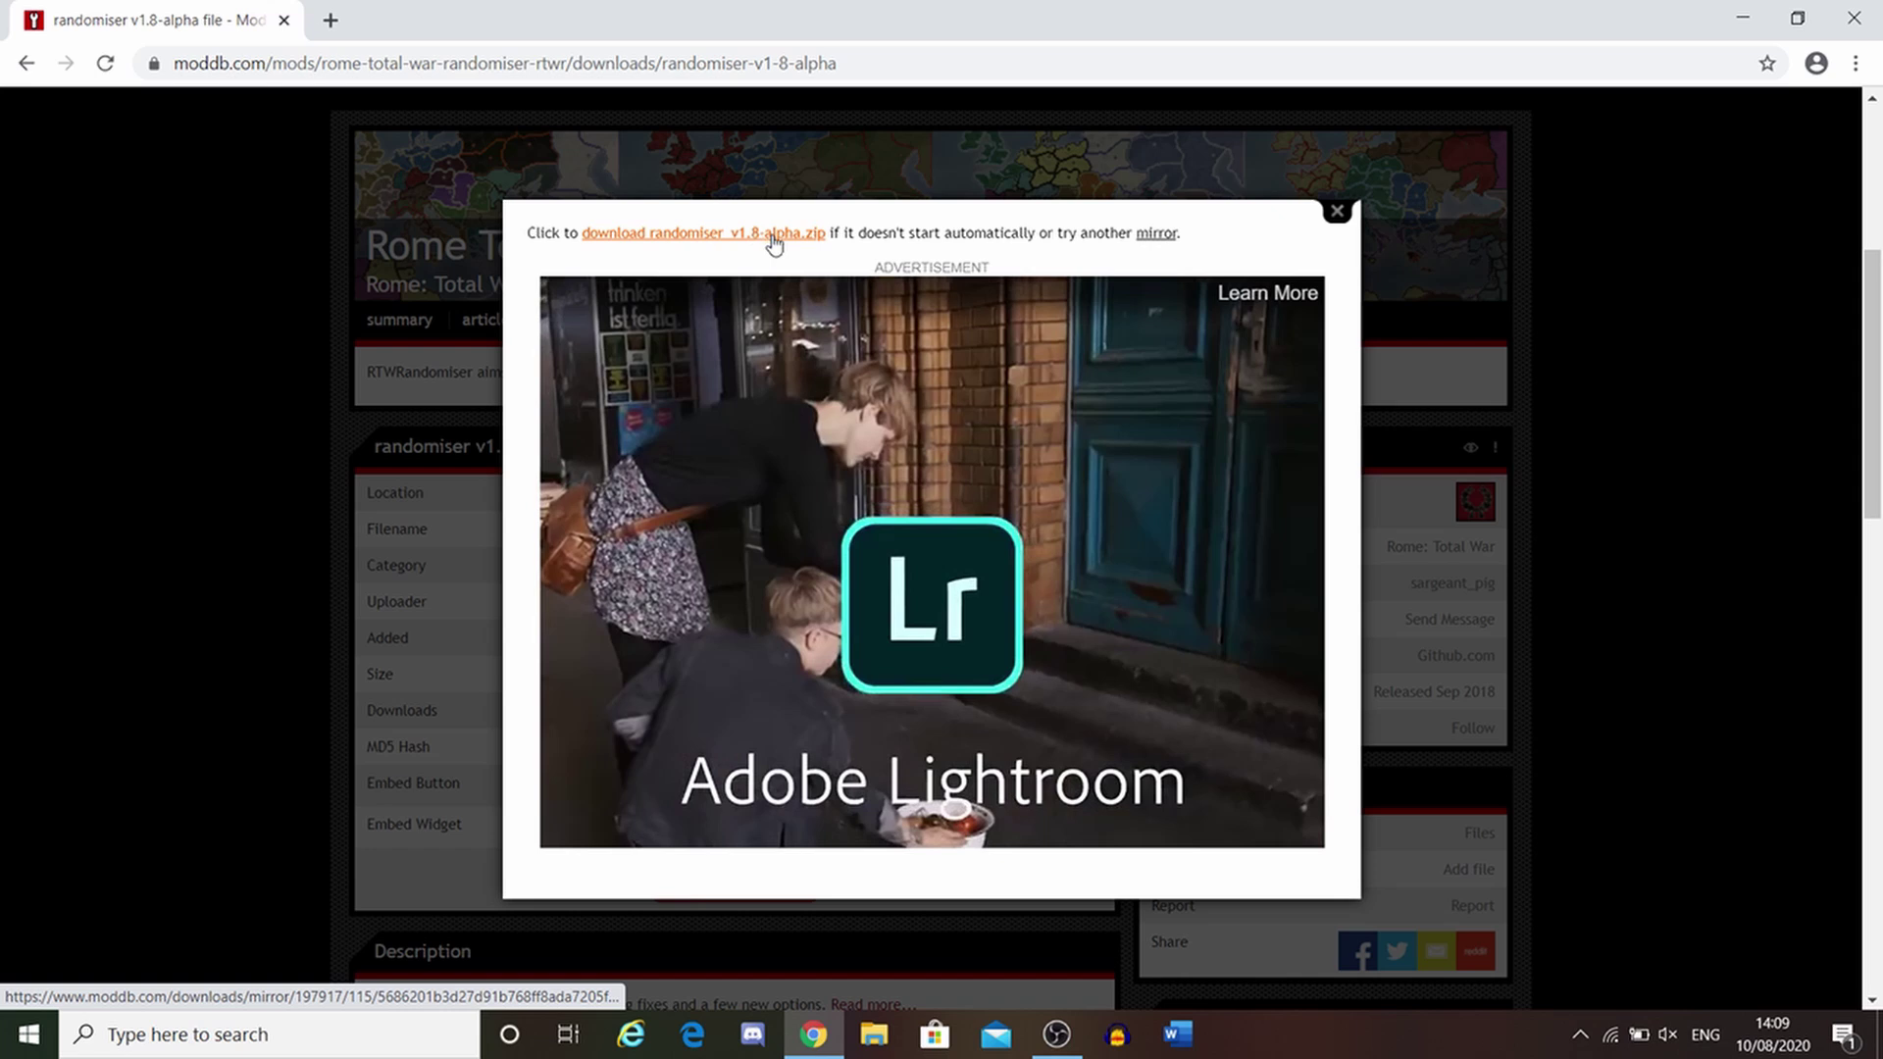
pyautogui.click(747, 244)
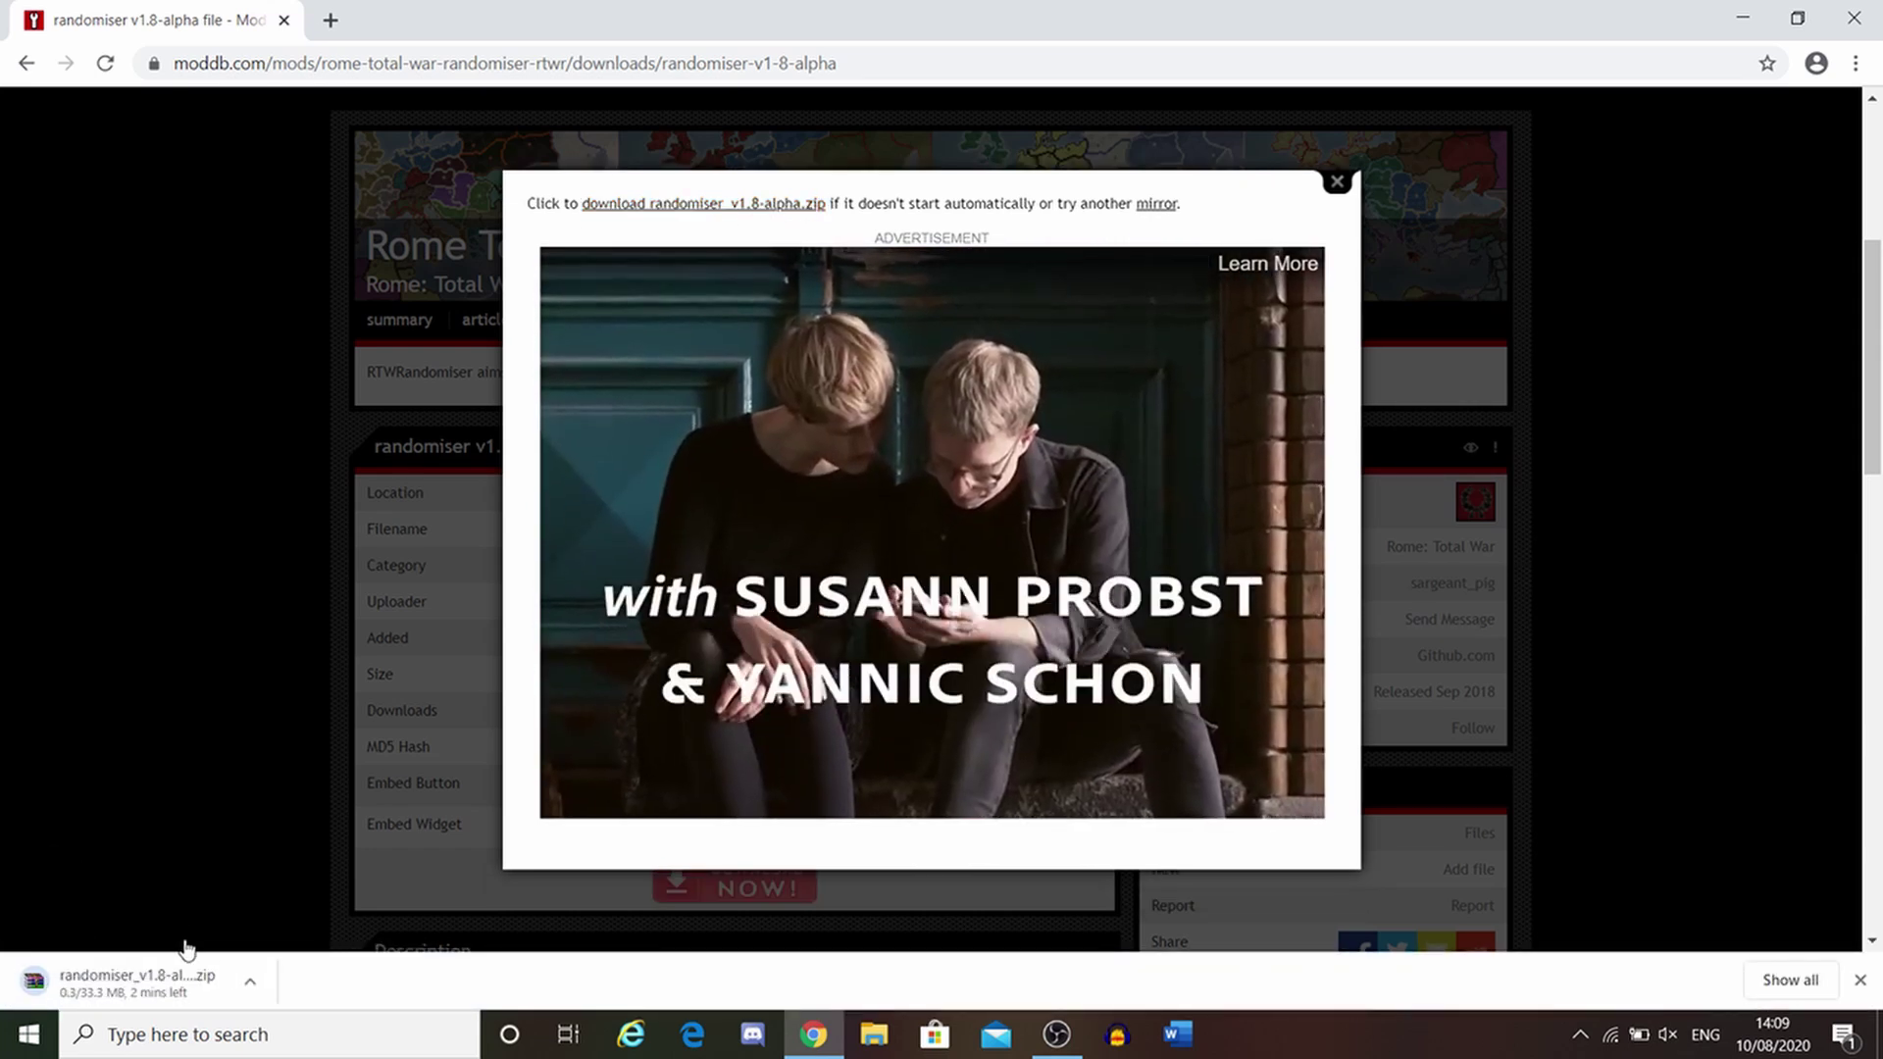
pyautogui.click(1338, 183)
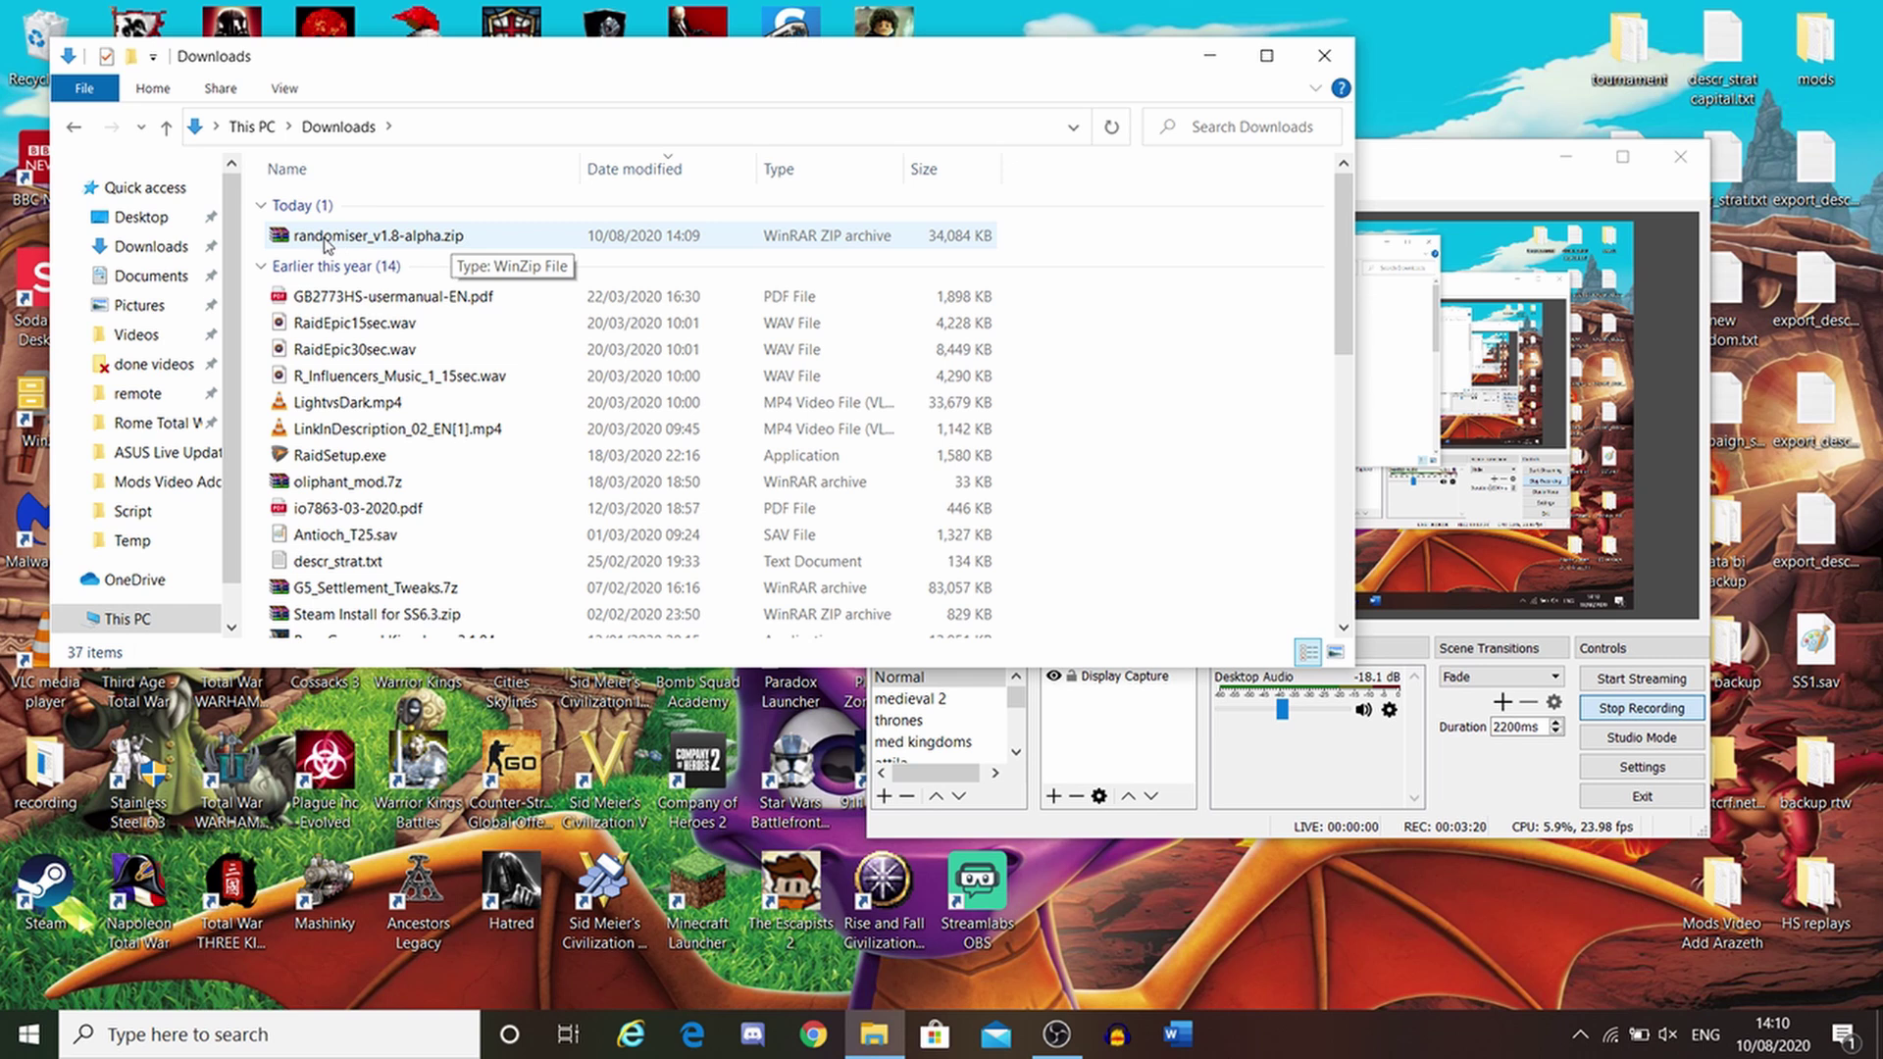
# - Open randomiser_v1.8-alpha.zip from Downloads in WinRAR and select the randomiser folder together with RTWR_RTWLIB.exe
pyautogui.doubleClick(480, 236)
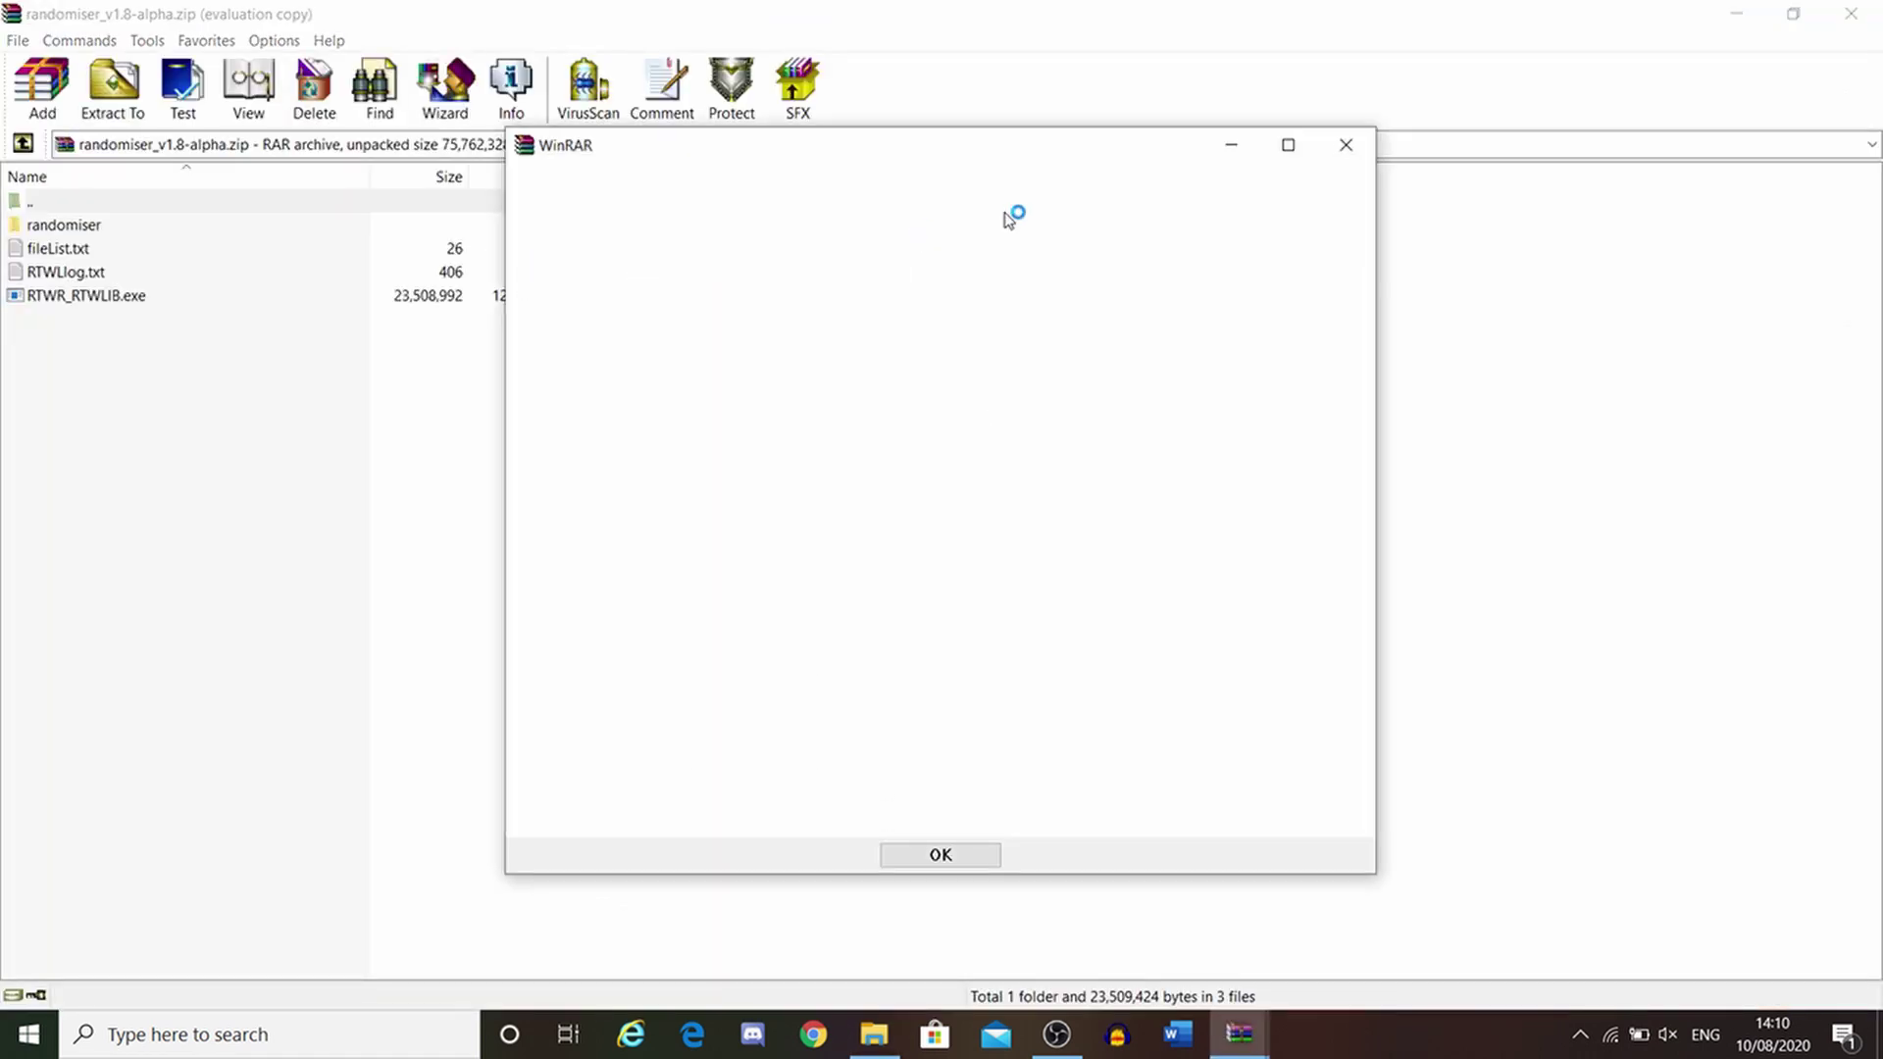
pyautogui.click(1345, 144)
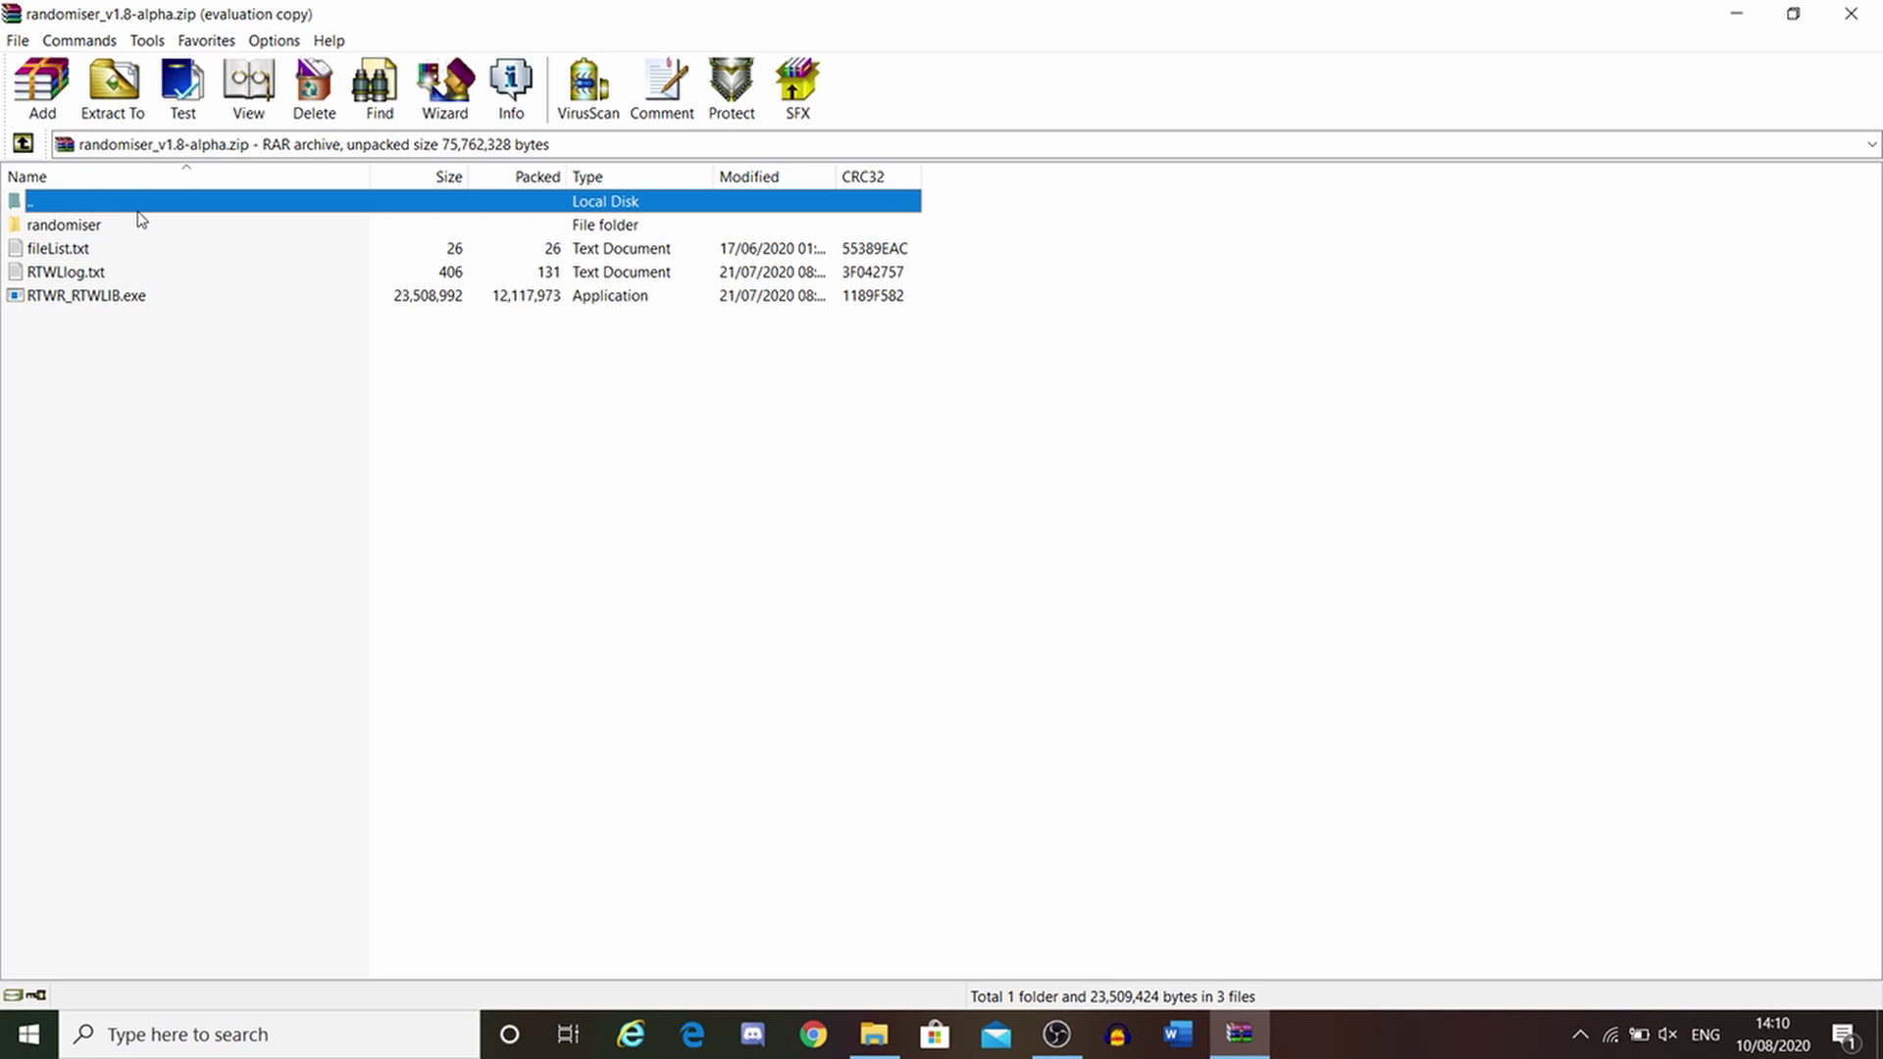
pyautogui.click(105, 229)
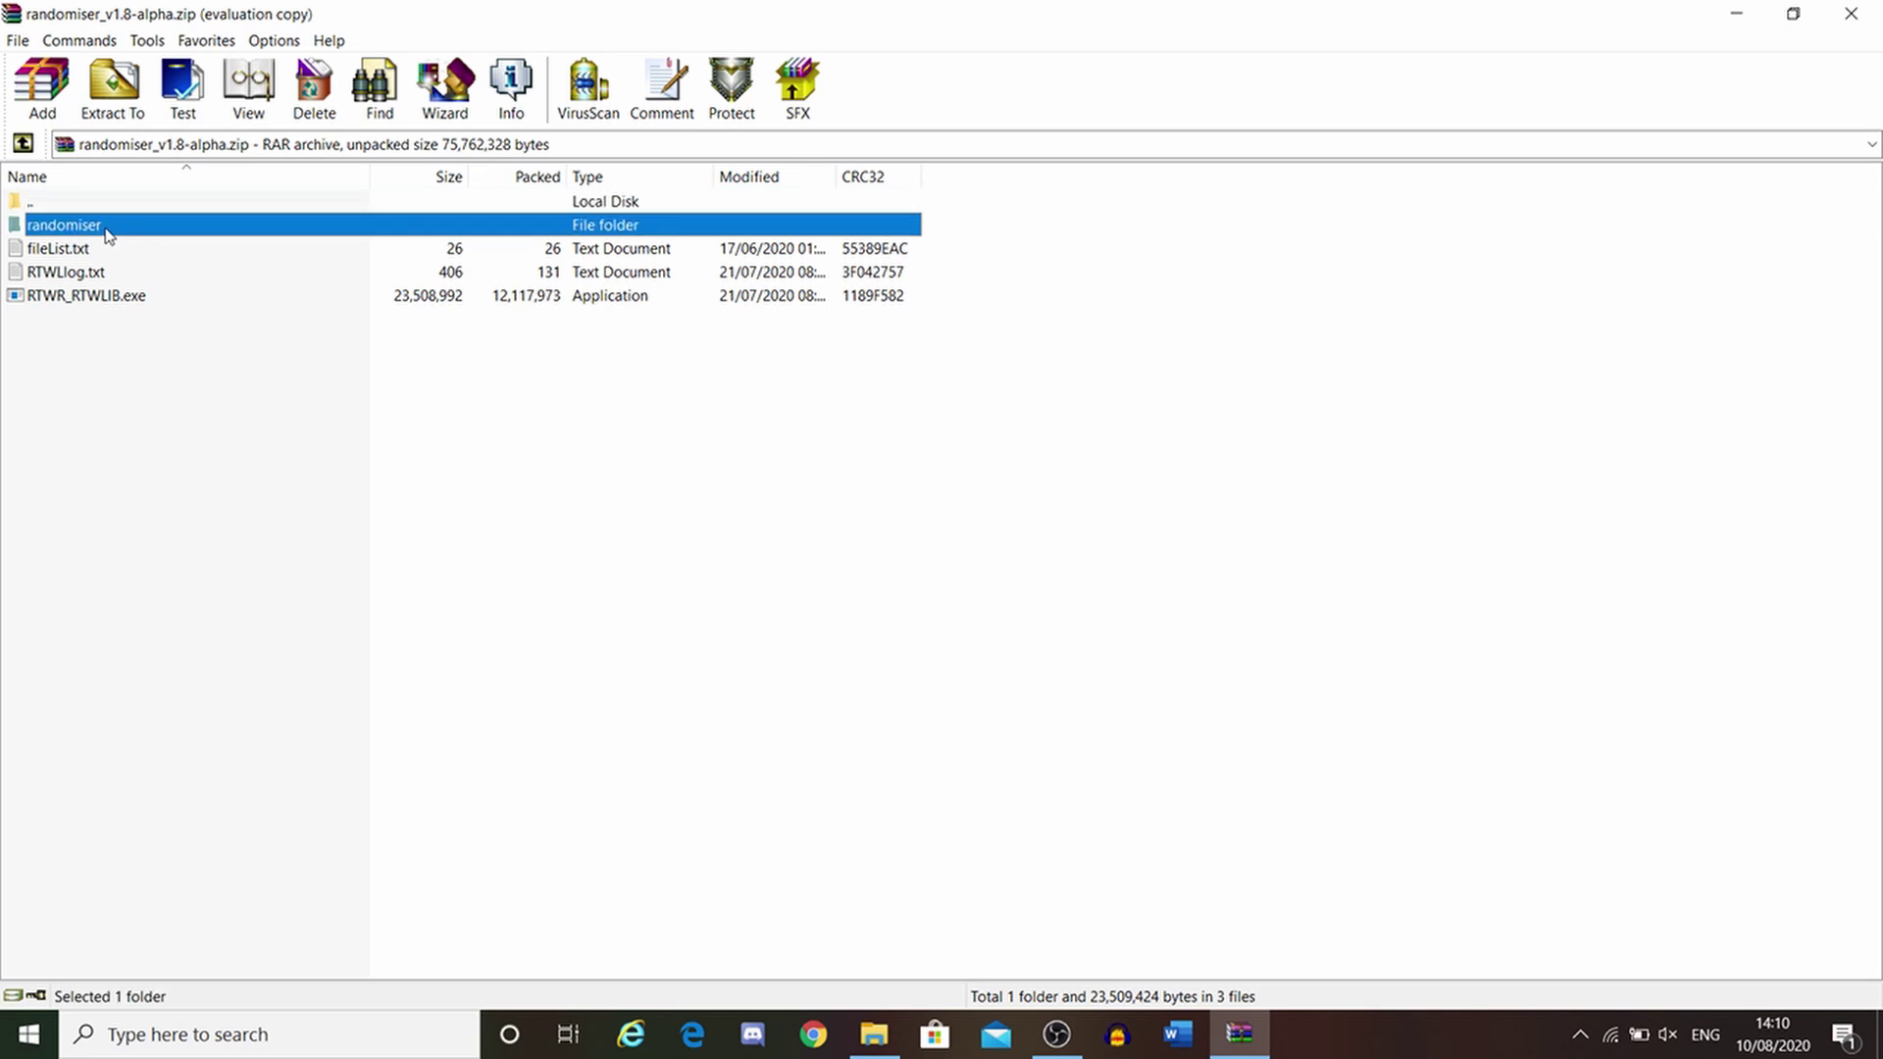
pyautogui.keyDown('ctrl'); pyautogui.click(130, 299); pyautogui.keyUp('ctrl')
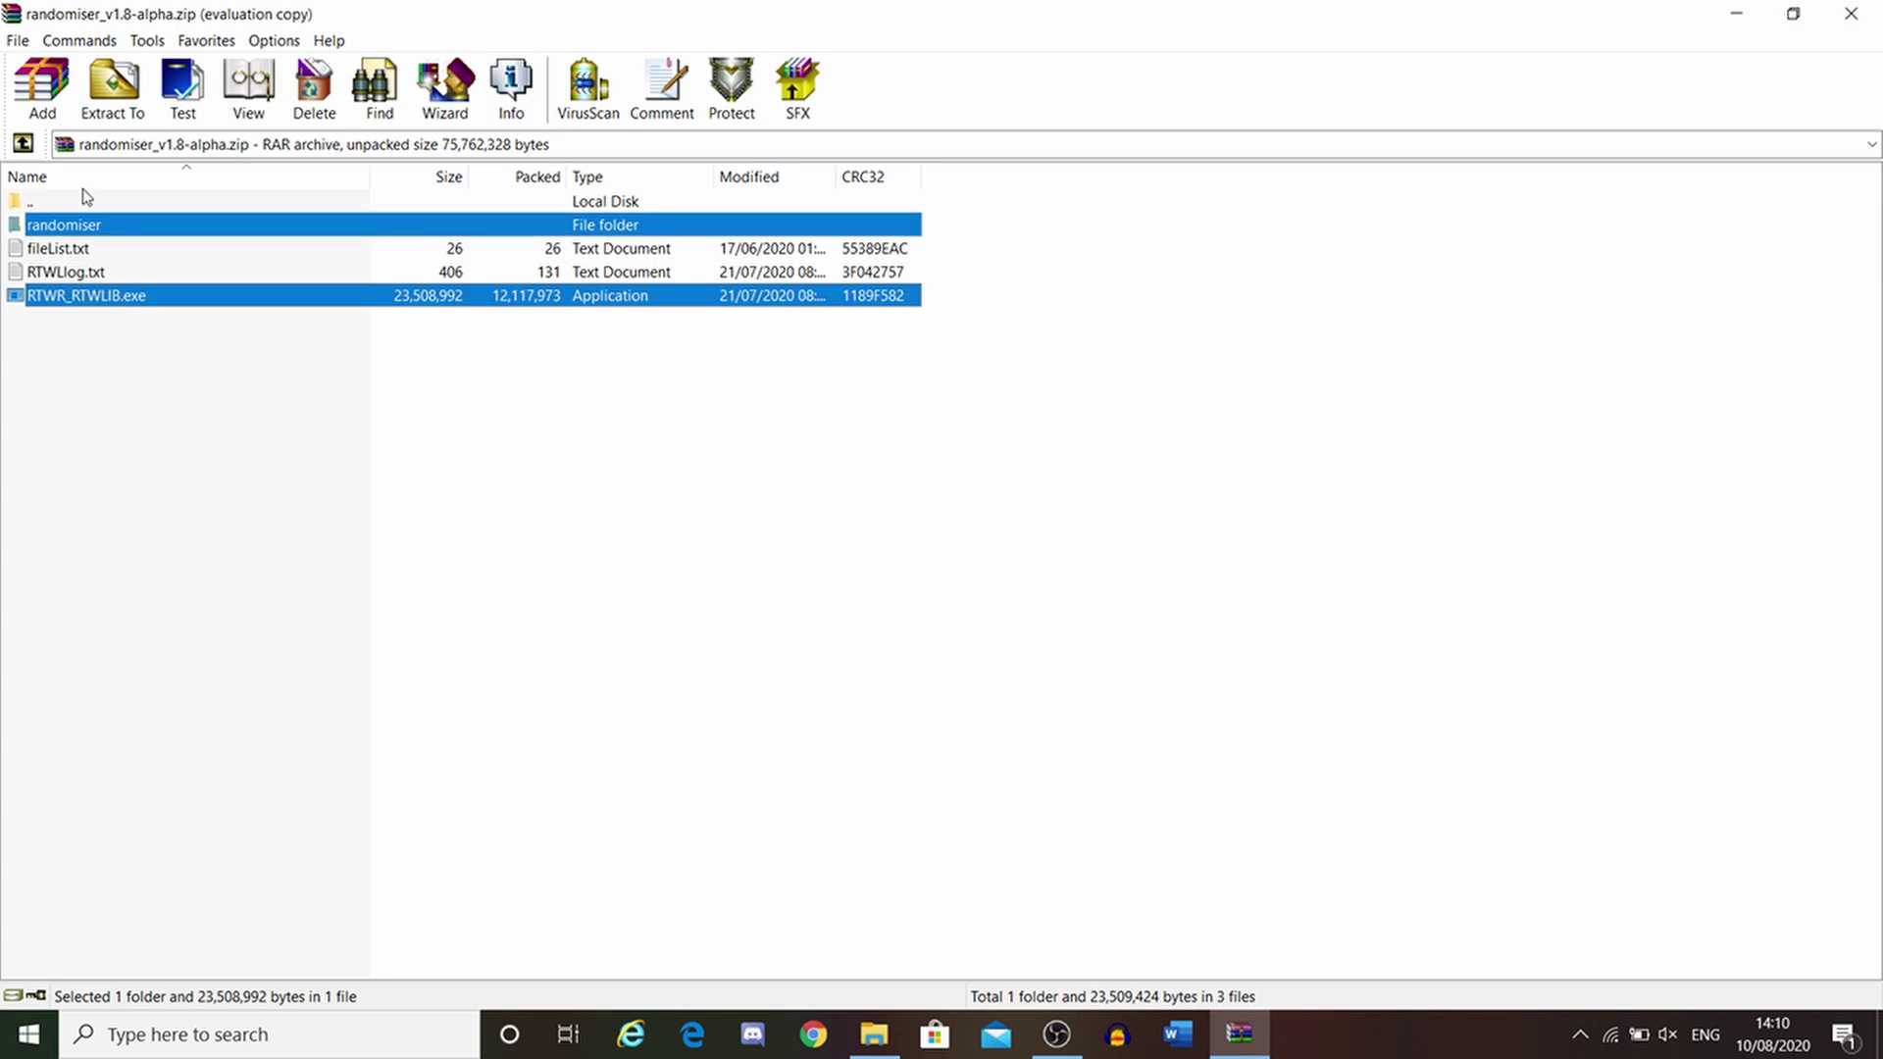
# - Extract the selected folder and program to D:\SteamLibrary\steamapps\common\Rome Total War Gold and close the archive
pyautogui.click(113, 96)
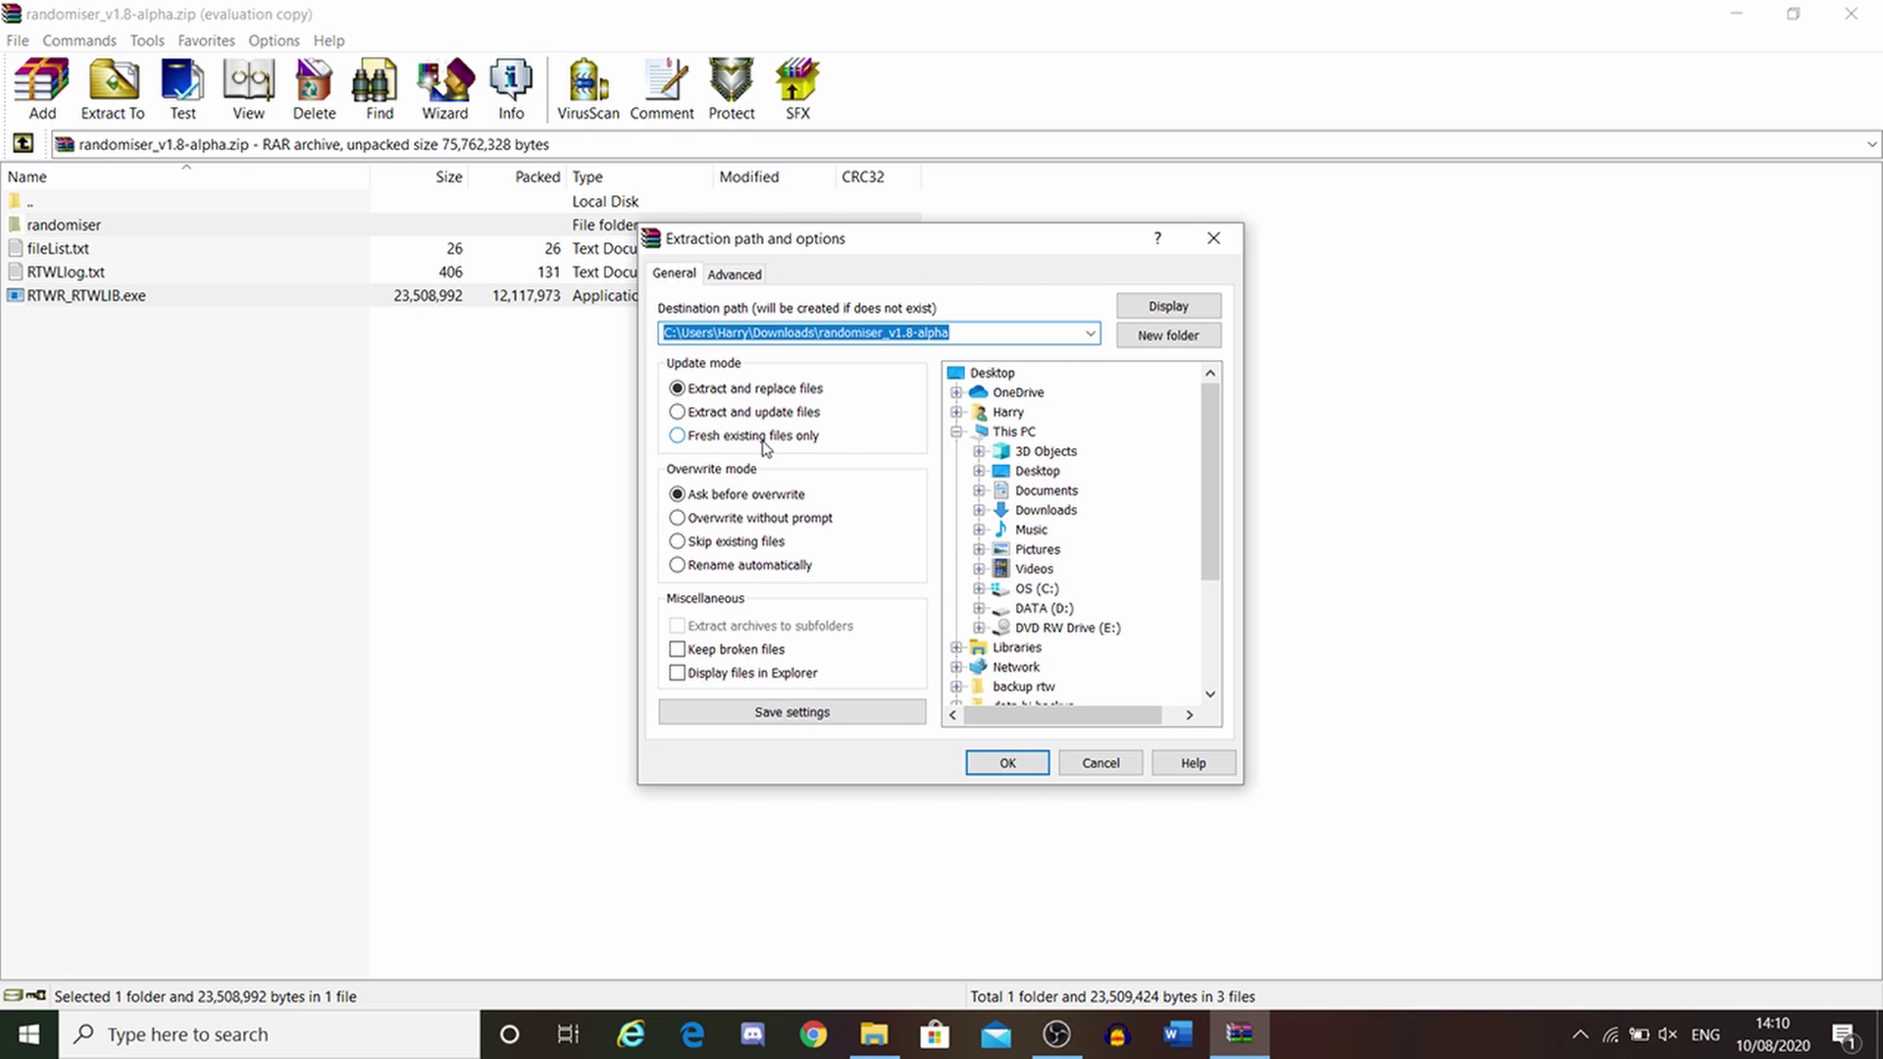
pyautogui.click(1043, 608)
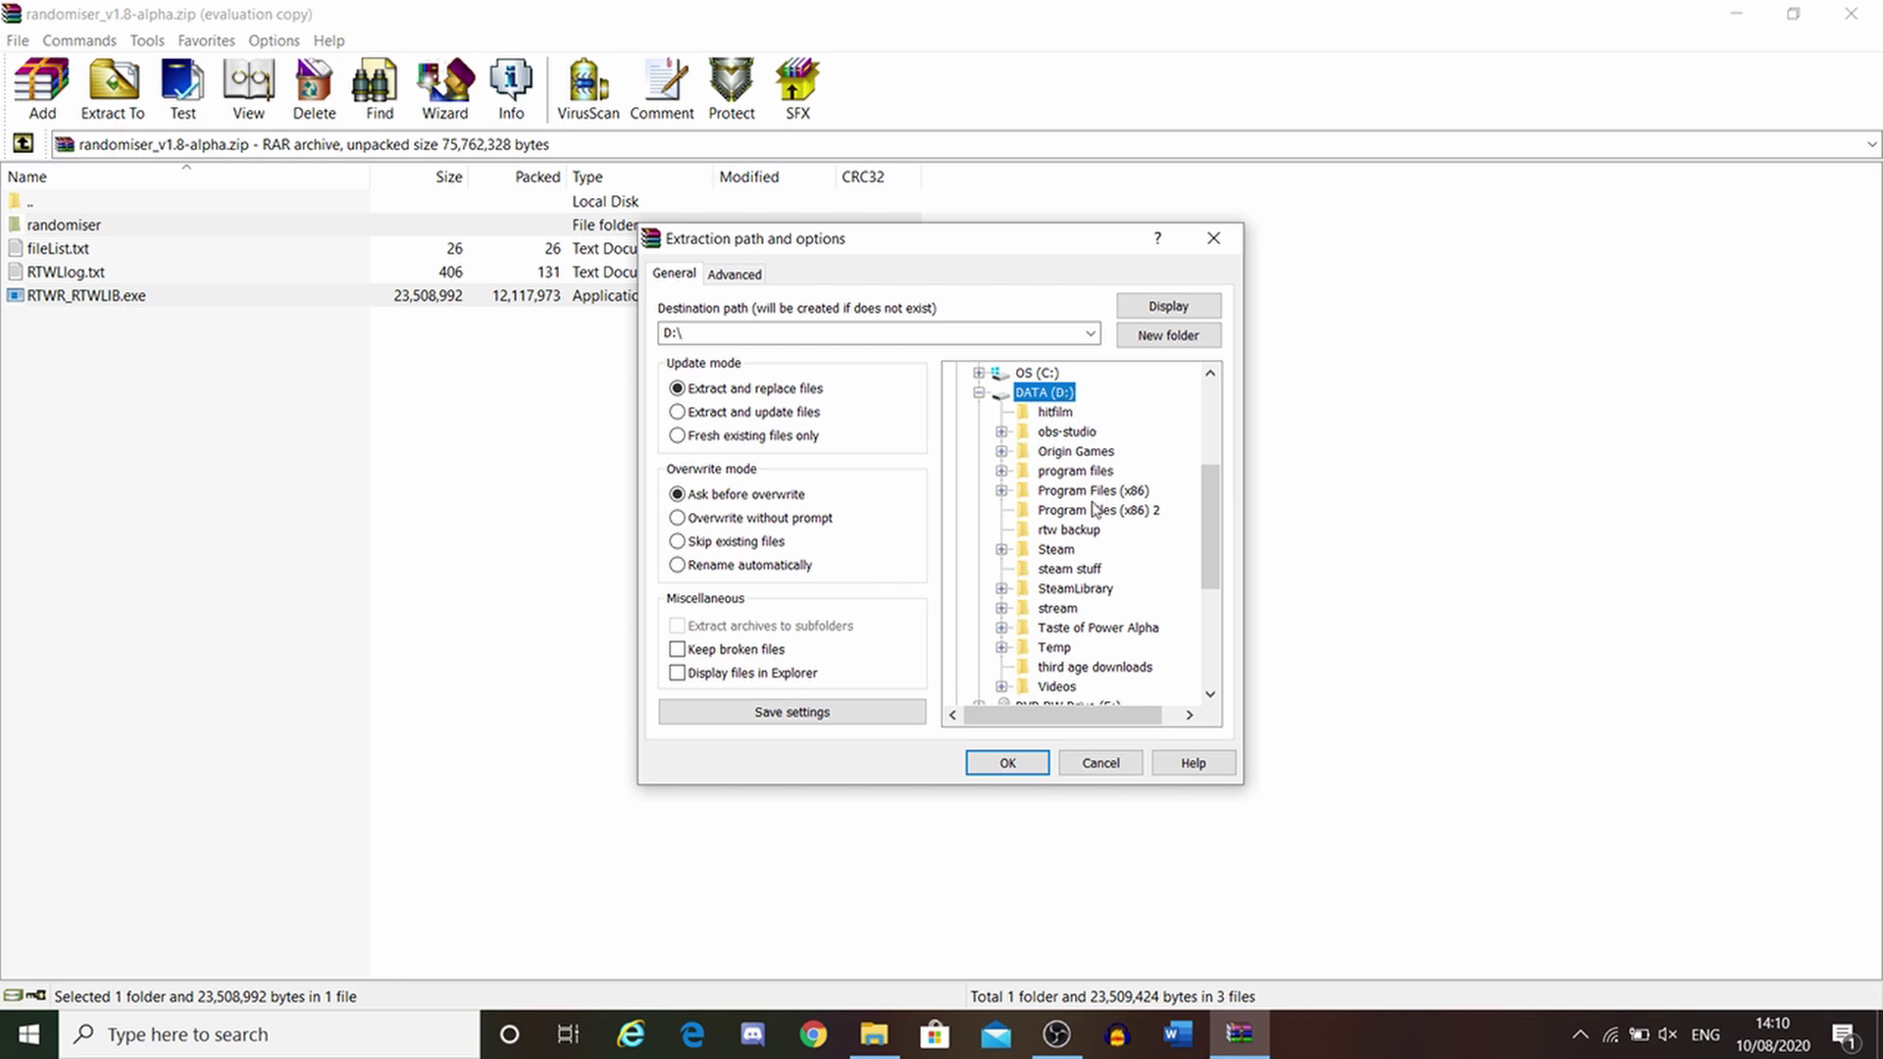
pyautogui.press('Up')
pyautogui.scroll(-2, 1088, 588)
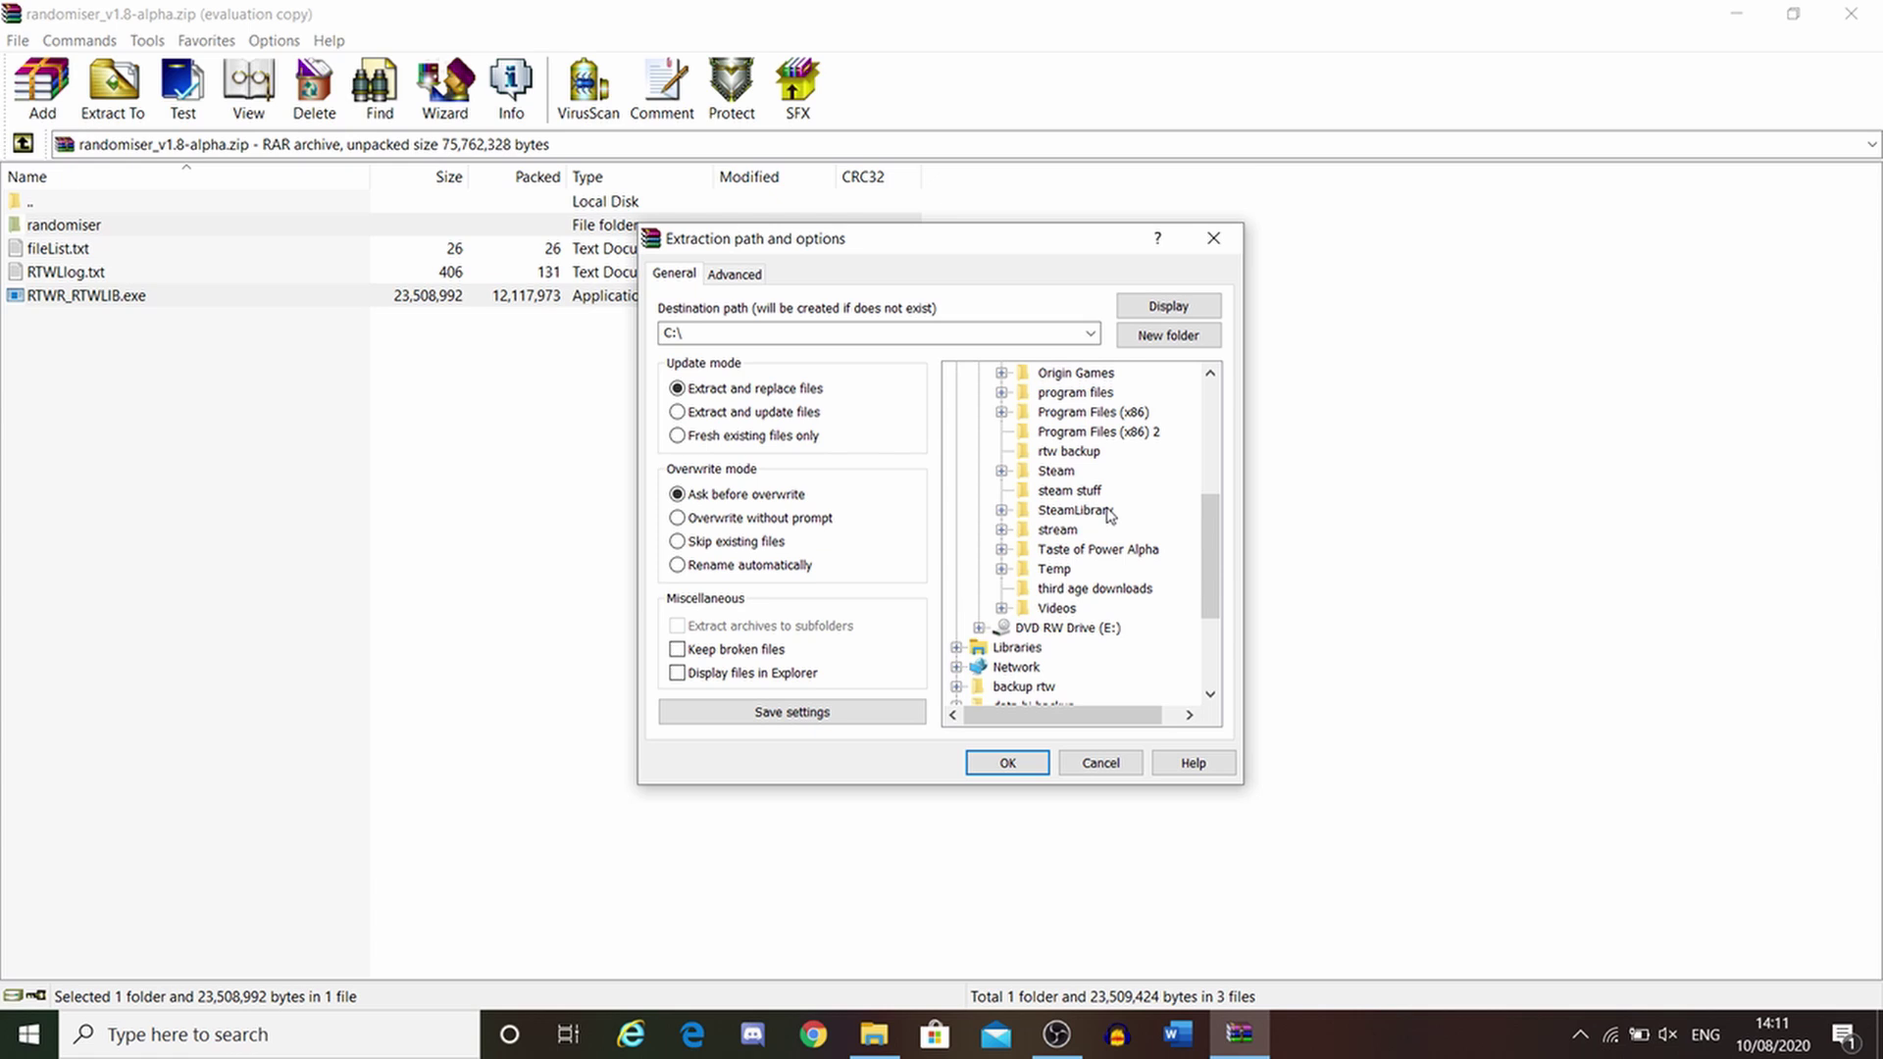
pyautogui.click(1109, 513)
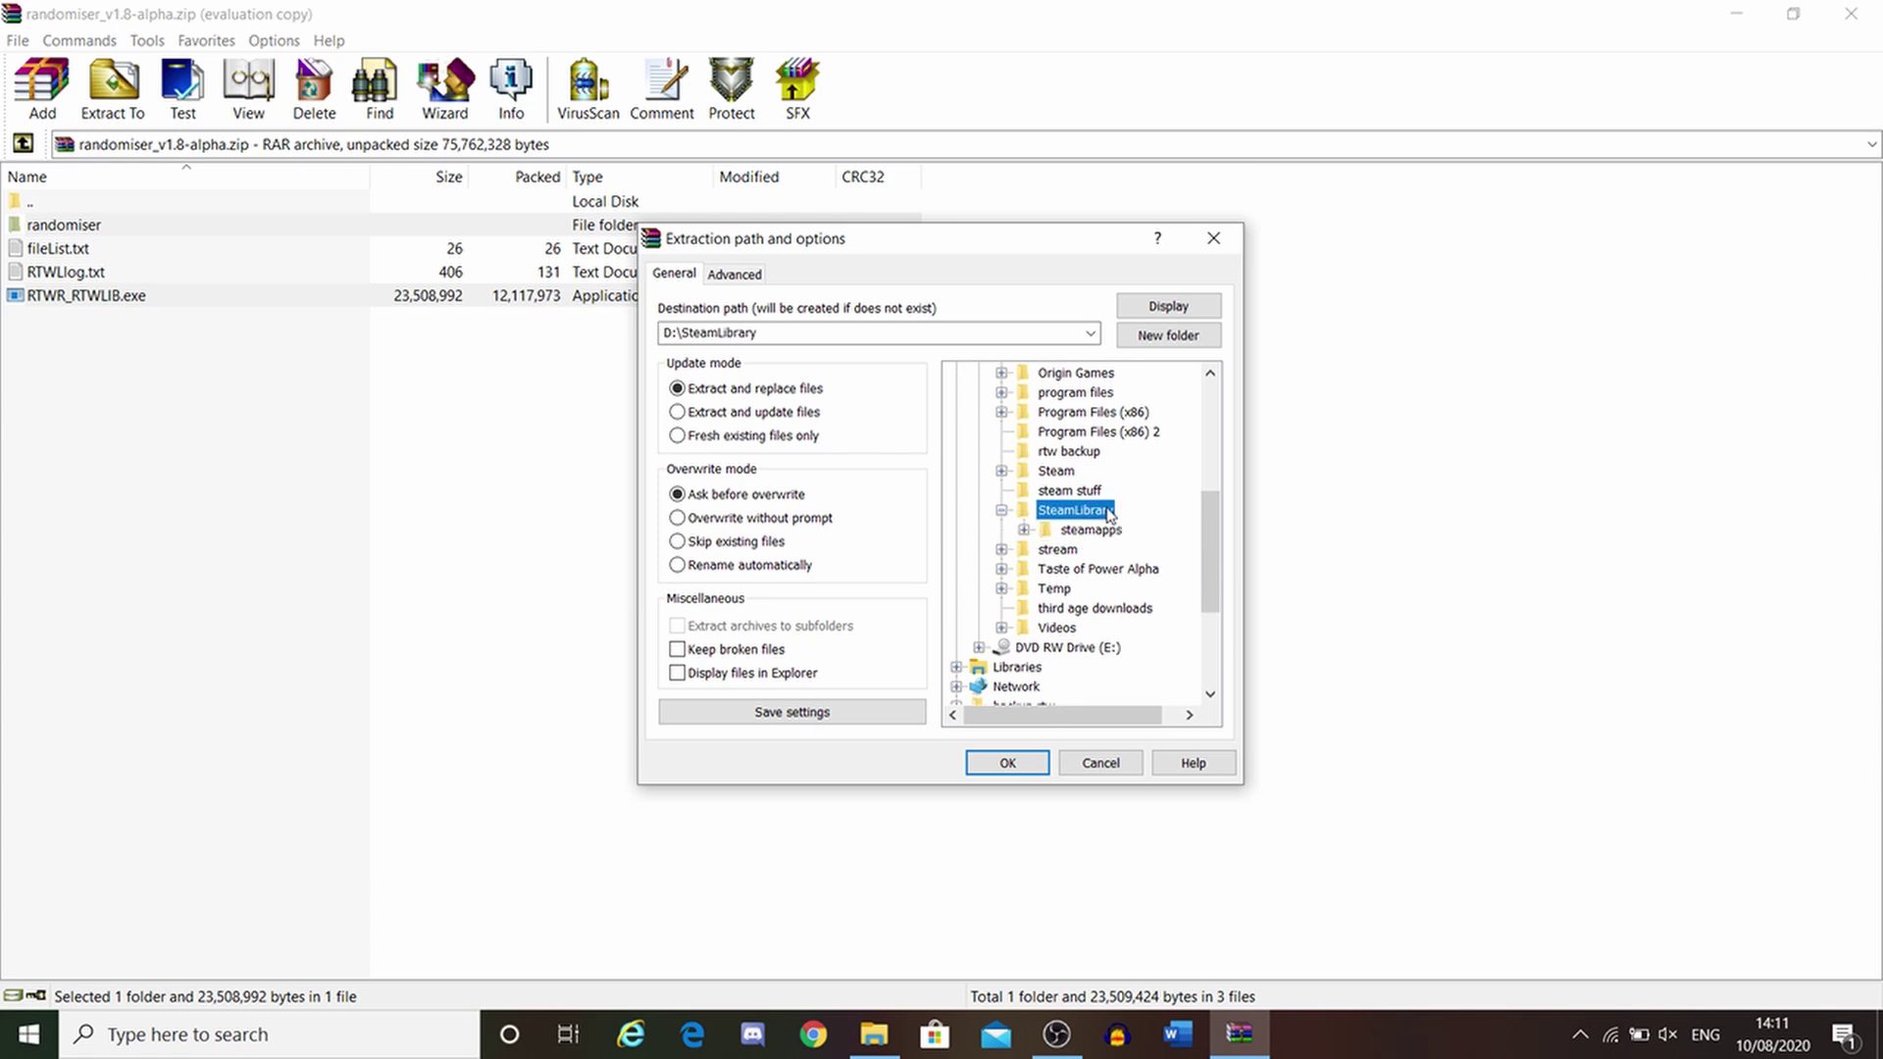
pyautogui.click(1109, 531)
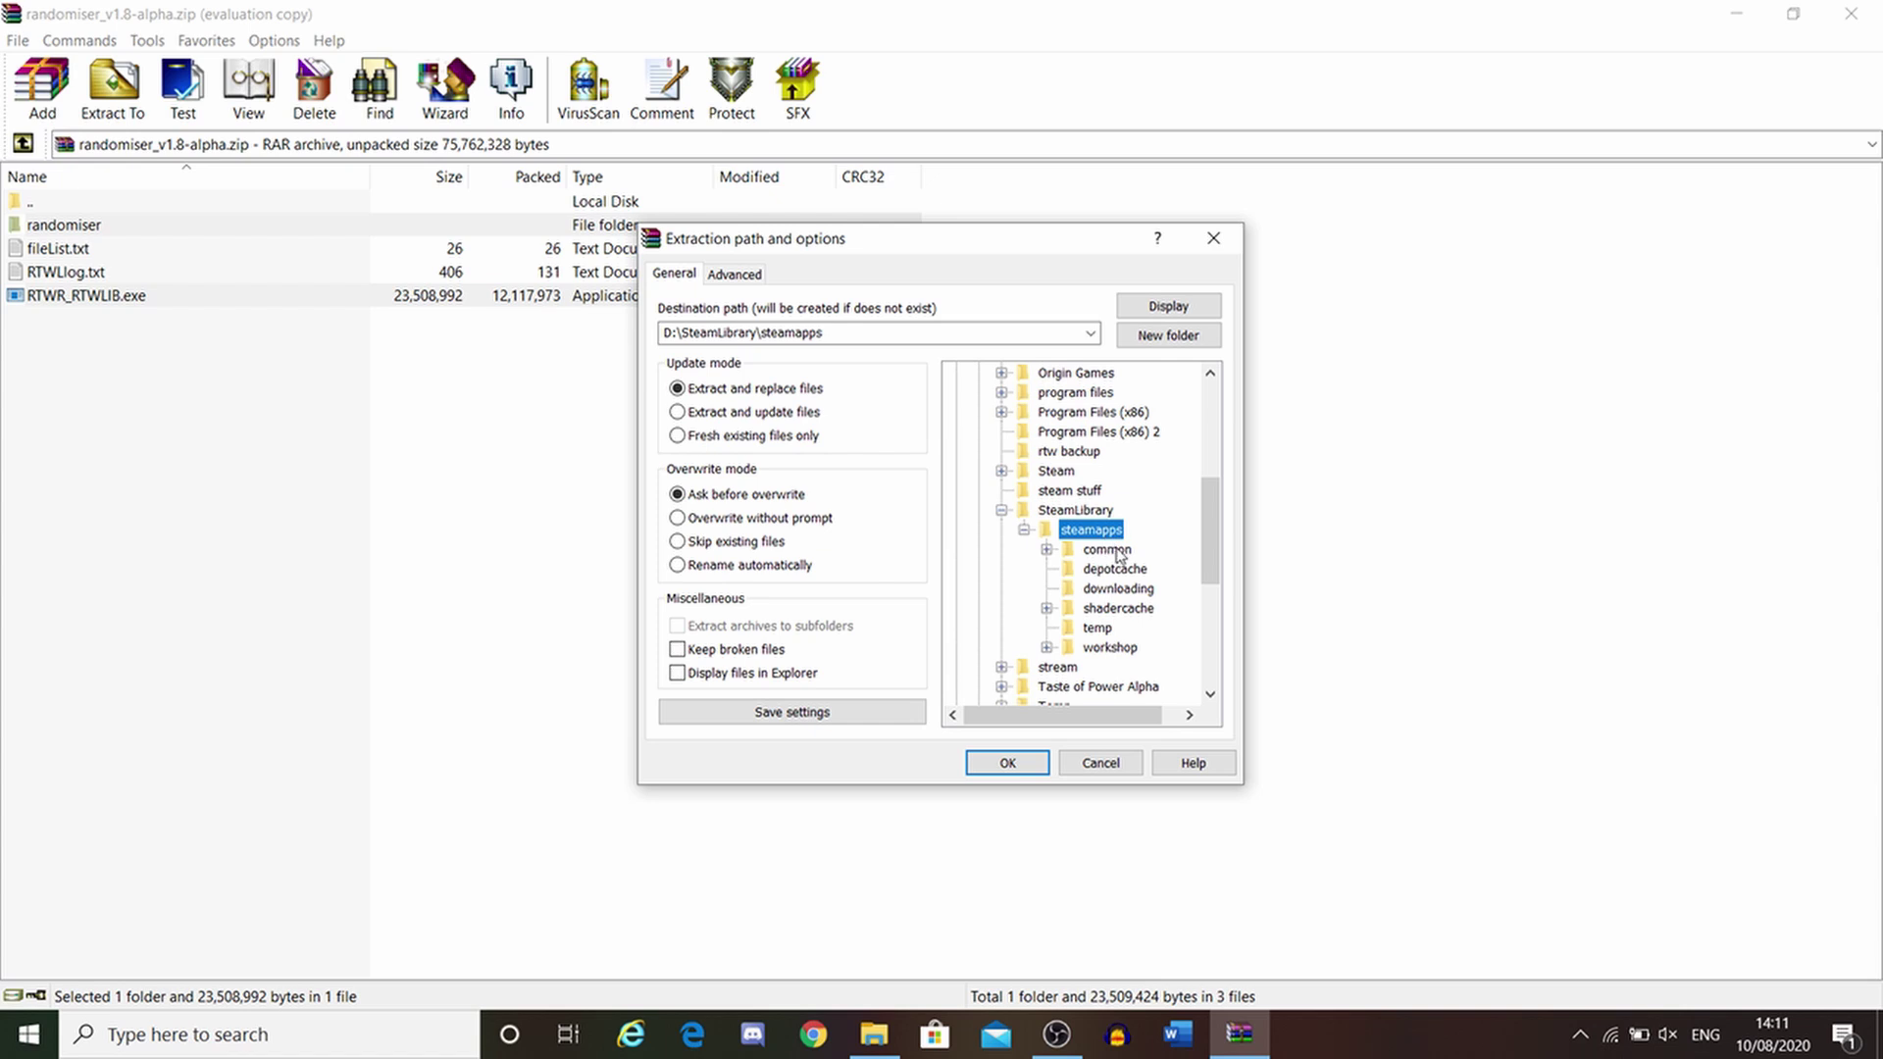
pyautogui.click(1108, 550)
pyautogui.scroll(-10, 1138, 454)
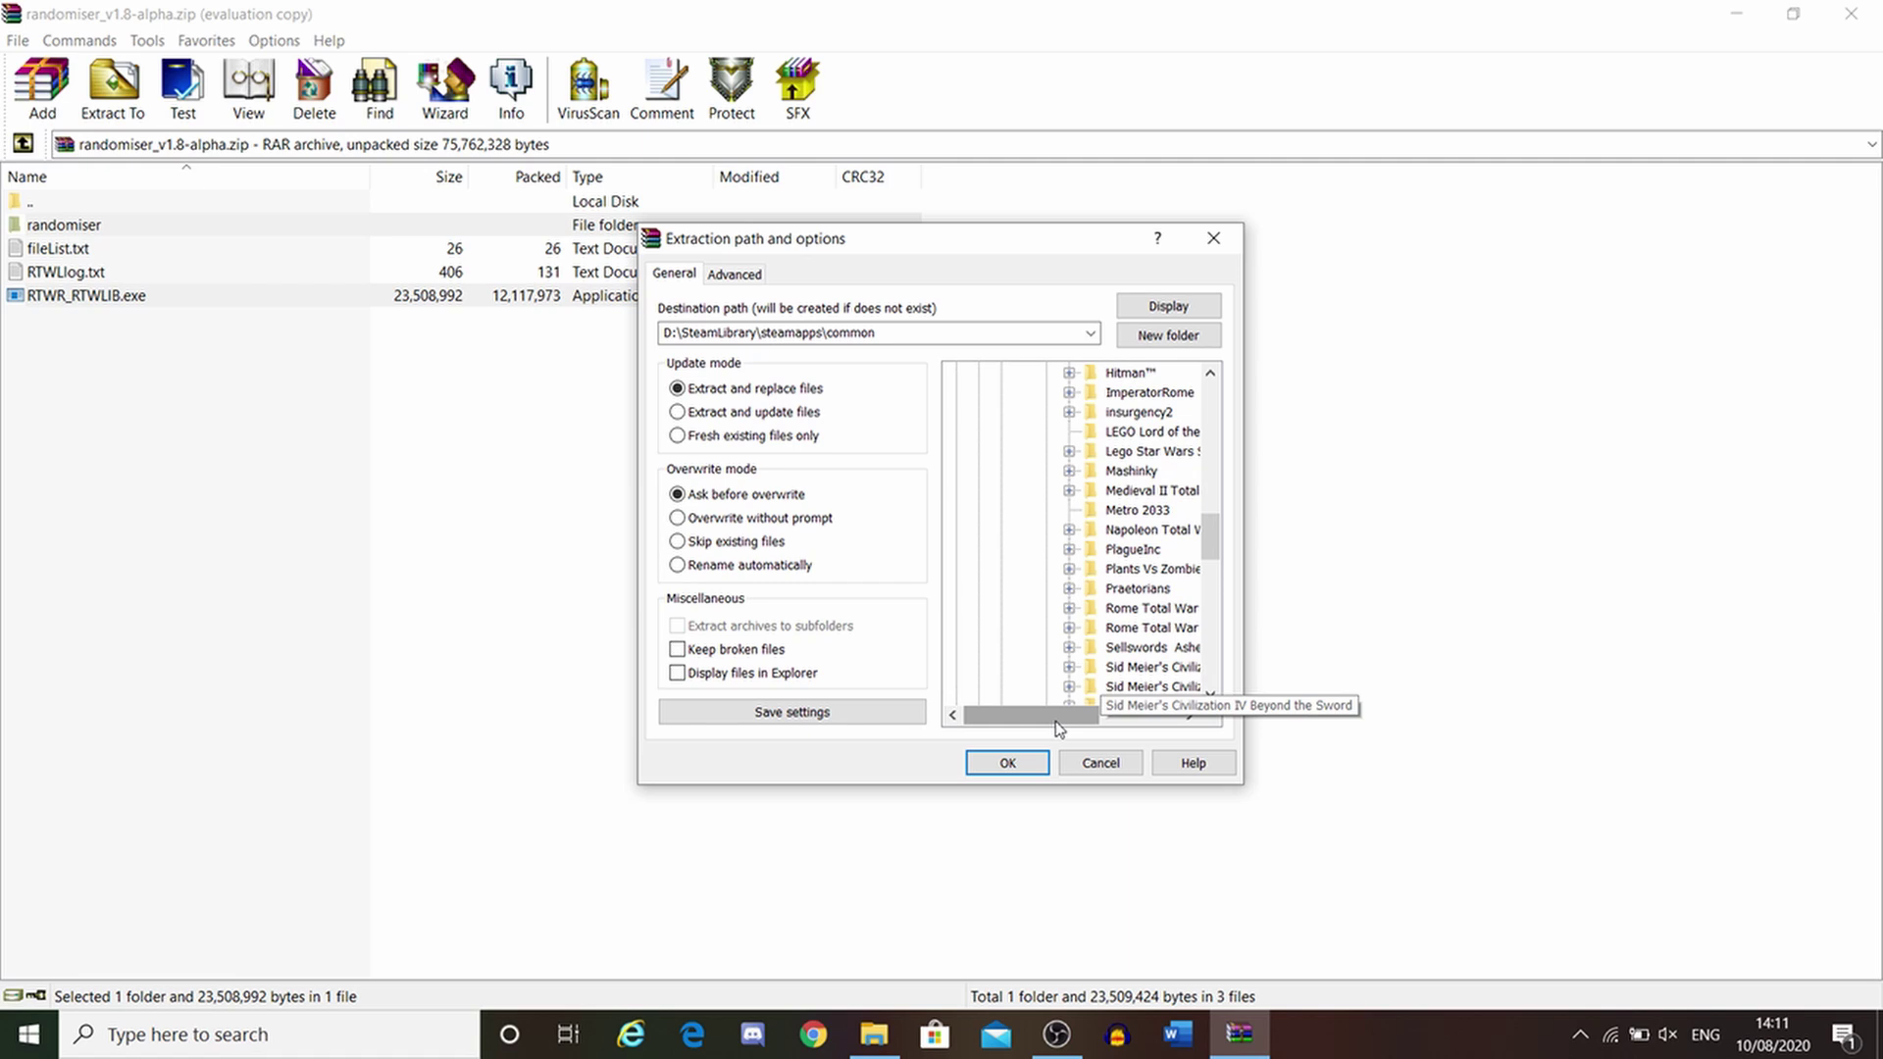
pyautogui.moveTo(1059, 715); pyautogui.dragTo(1137, 704)
pyautogui.click(1073, 630)
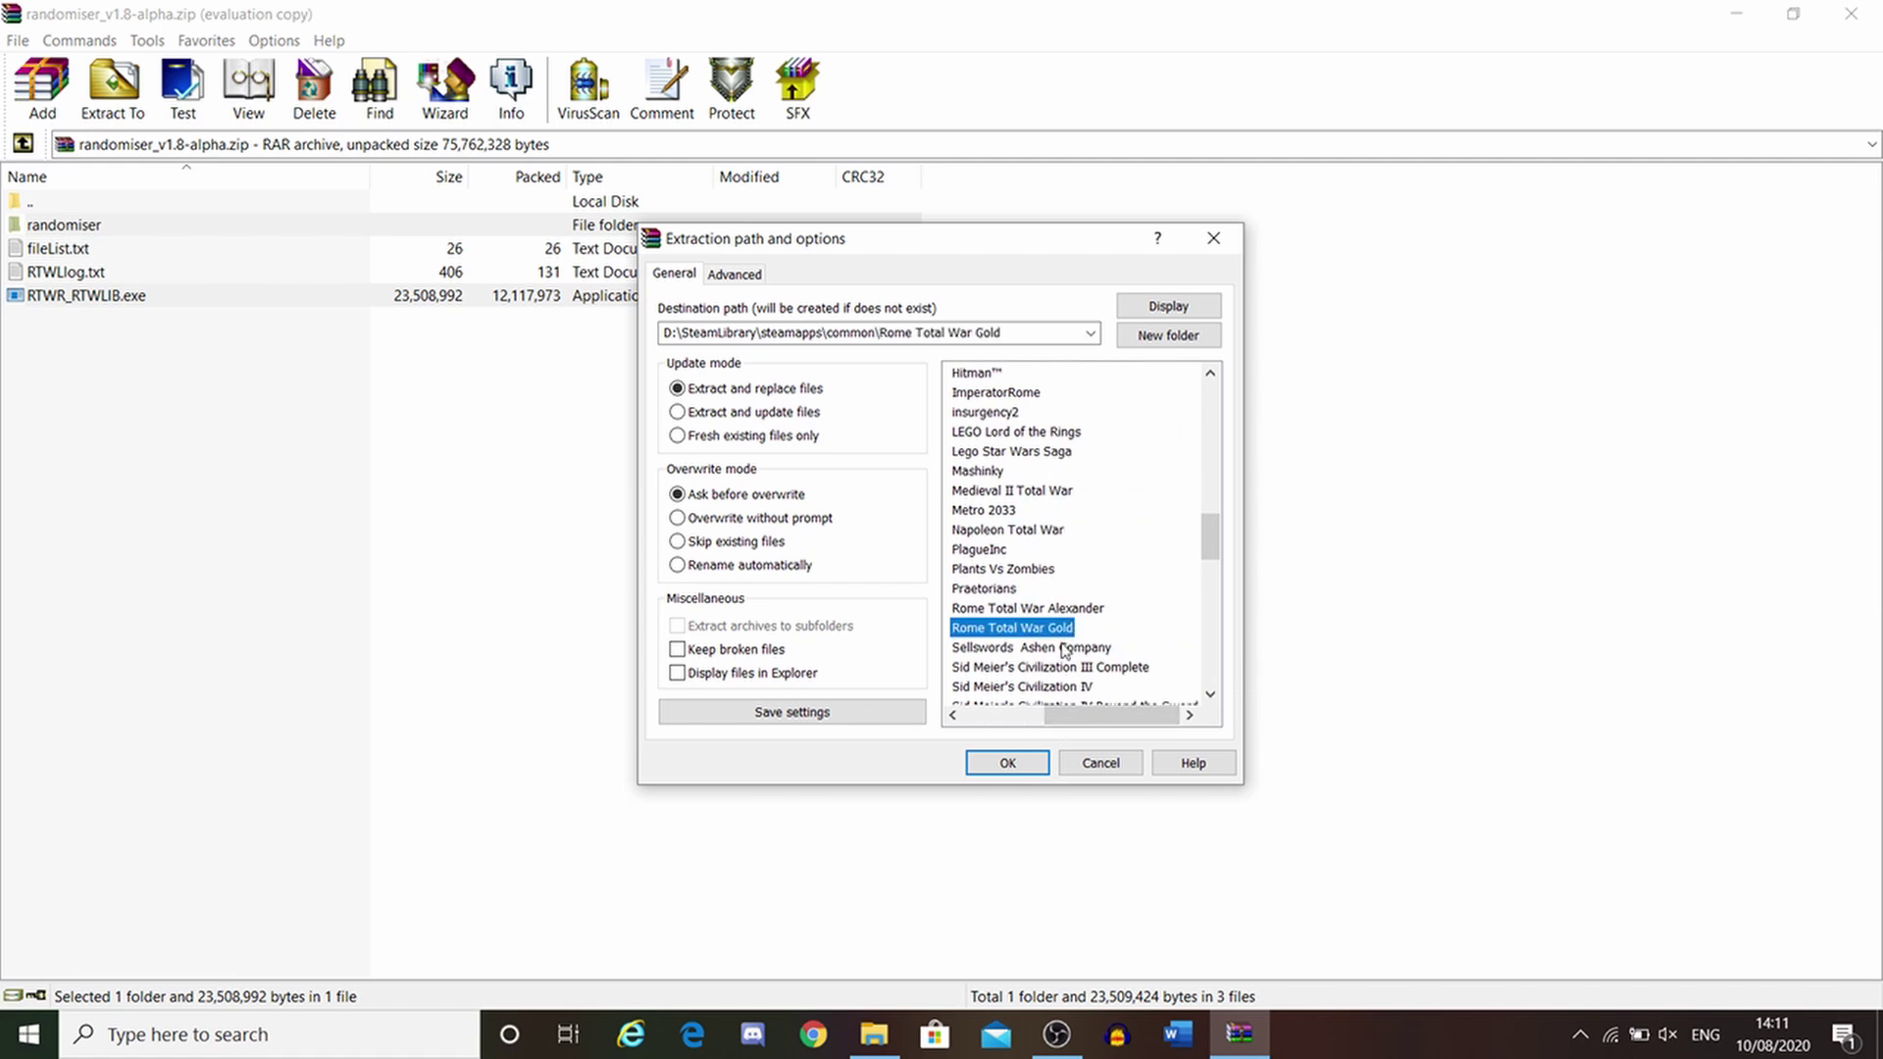
pyautogui.click(1006, 765)
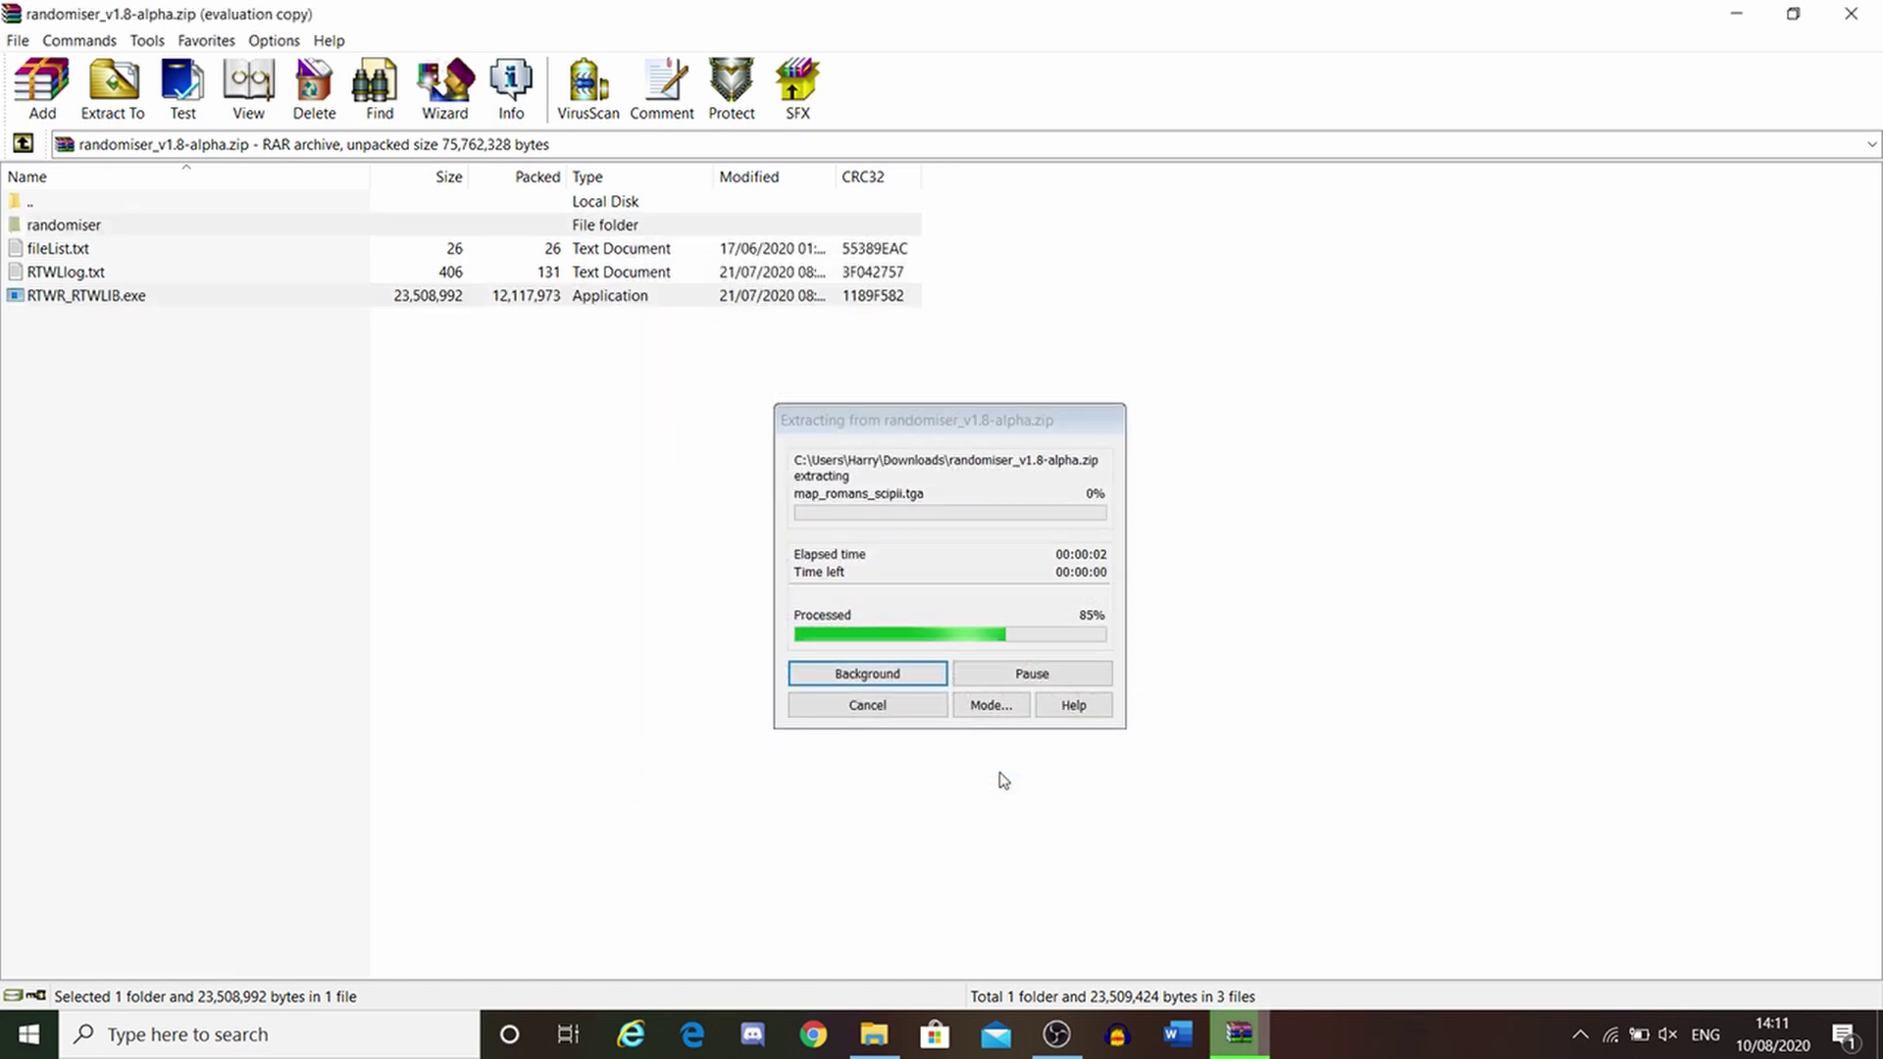
pyautogui.click(1875, 10)
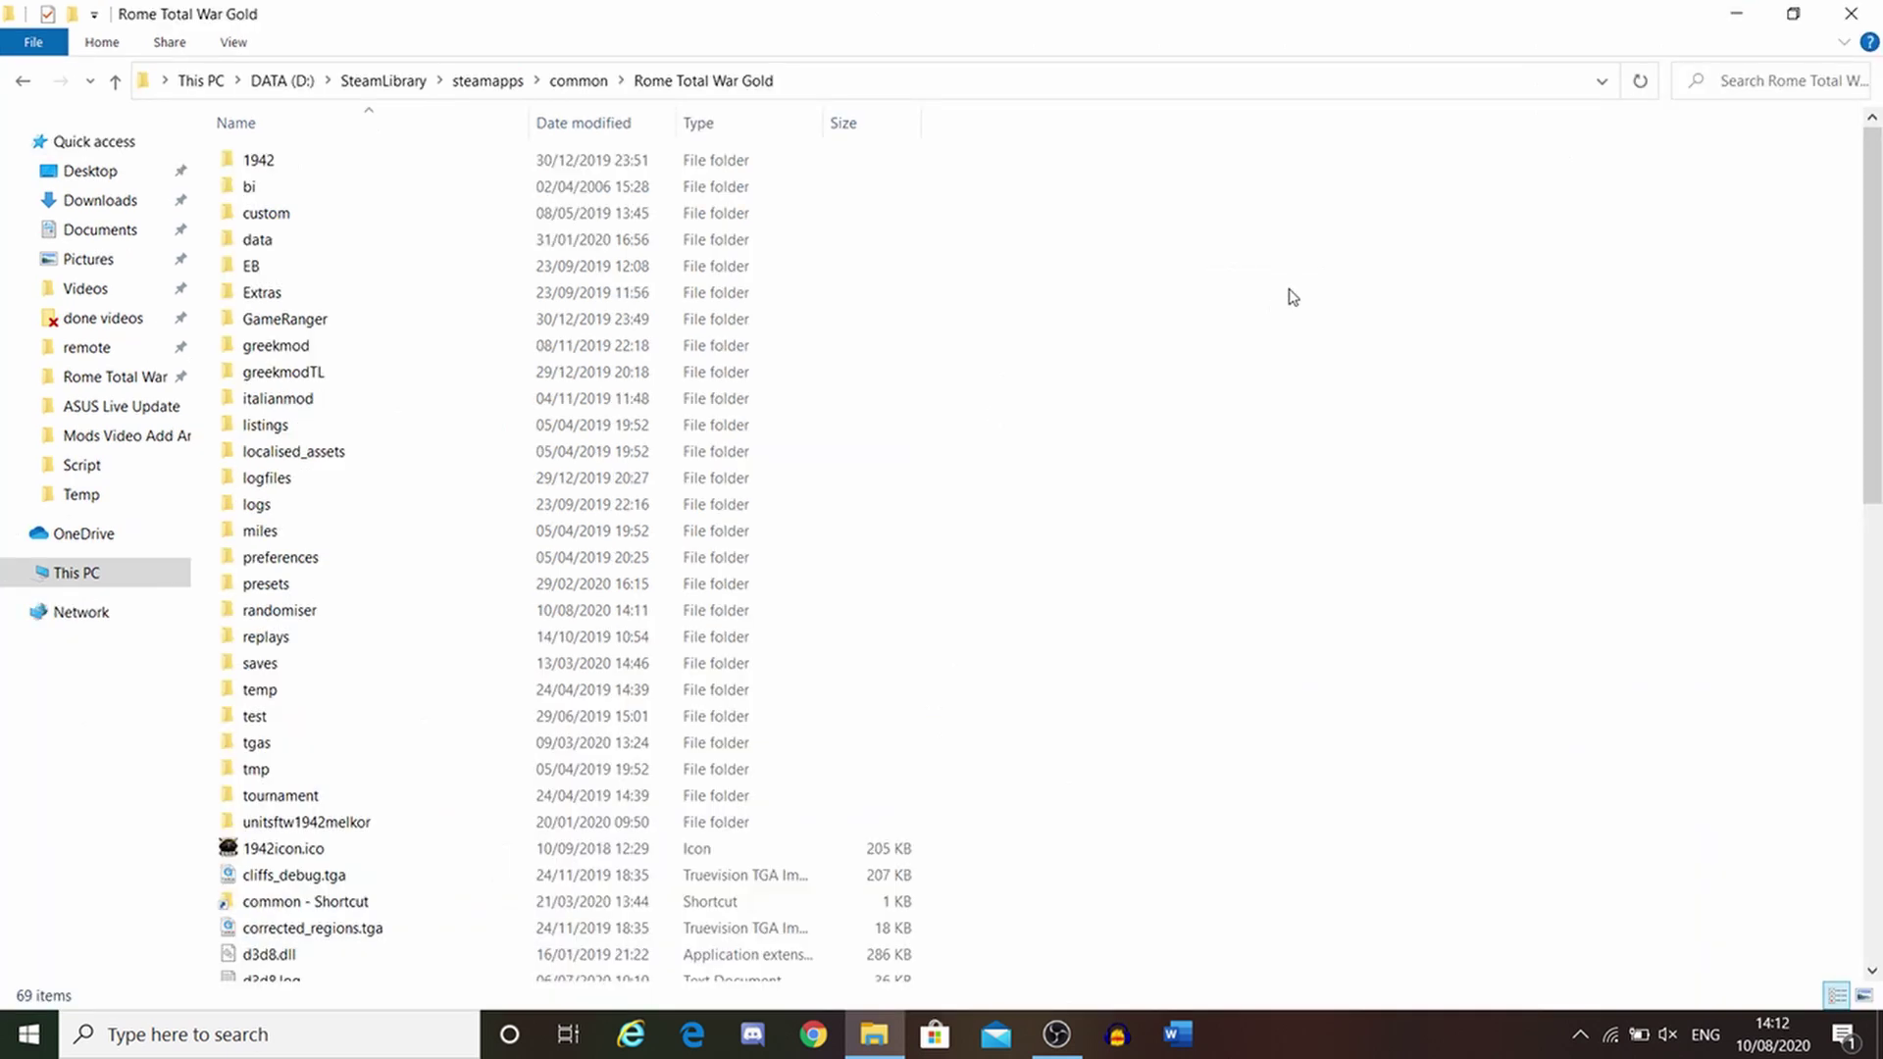
# - Locate the extracted randomiser folder in the Rome Total War Gold directory and launch RTWR_RTWLIB.exe
pyautogui.click(351, 168)
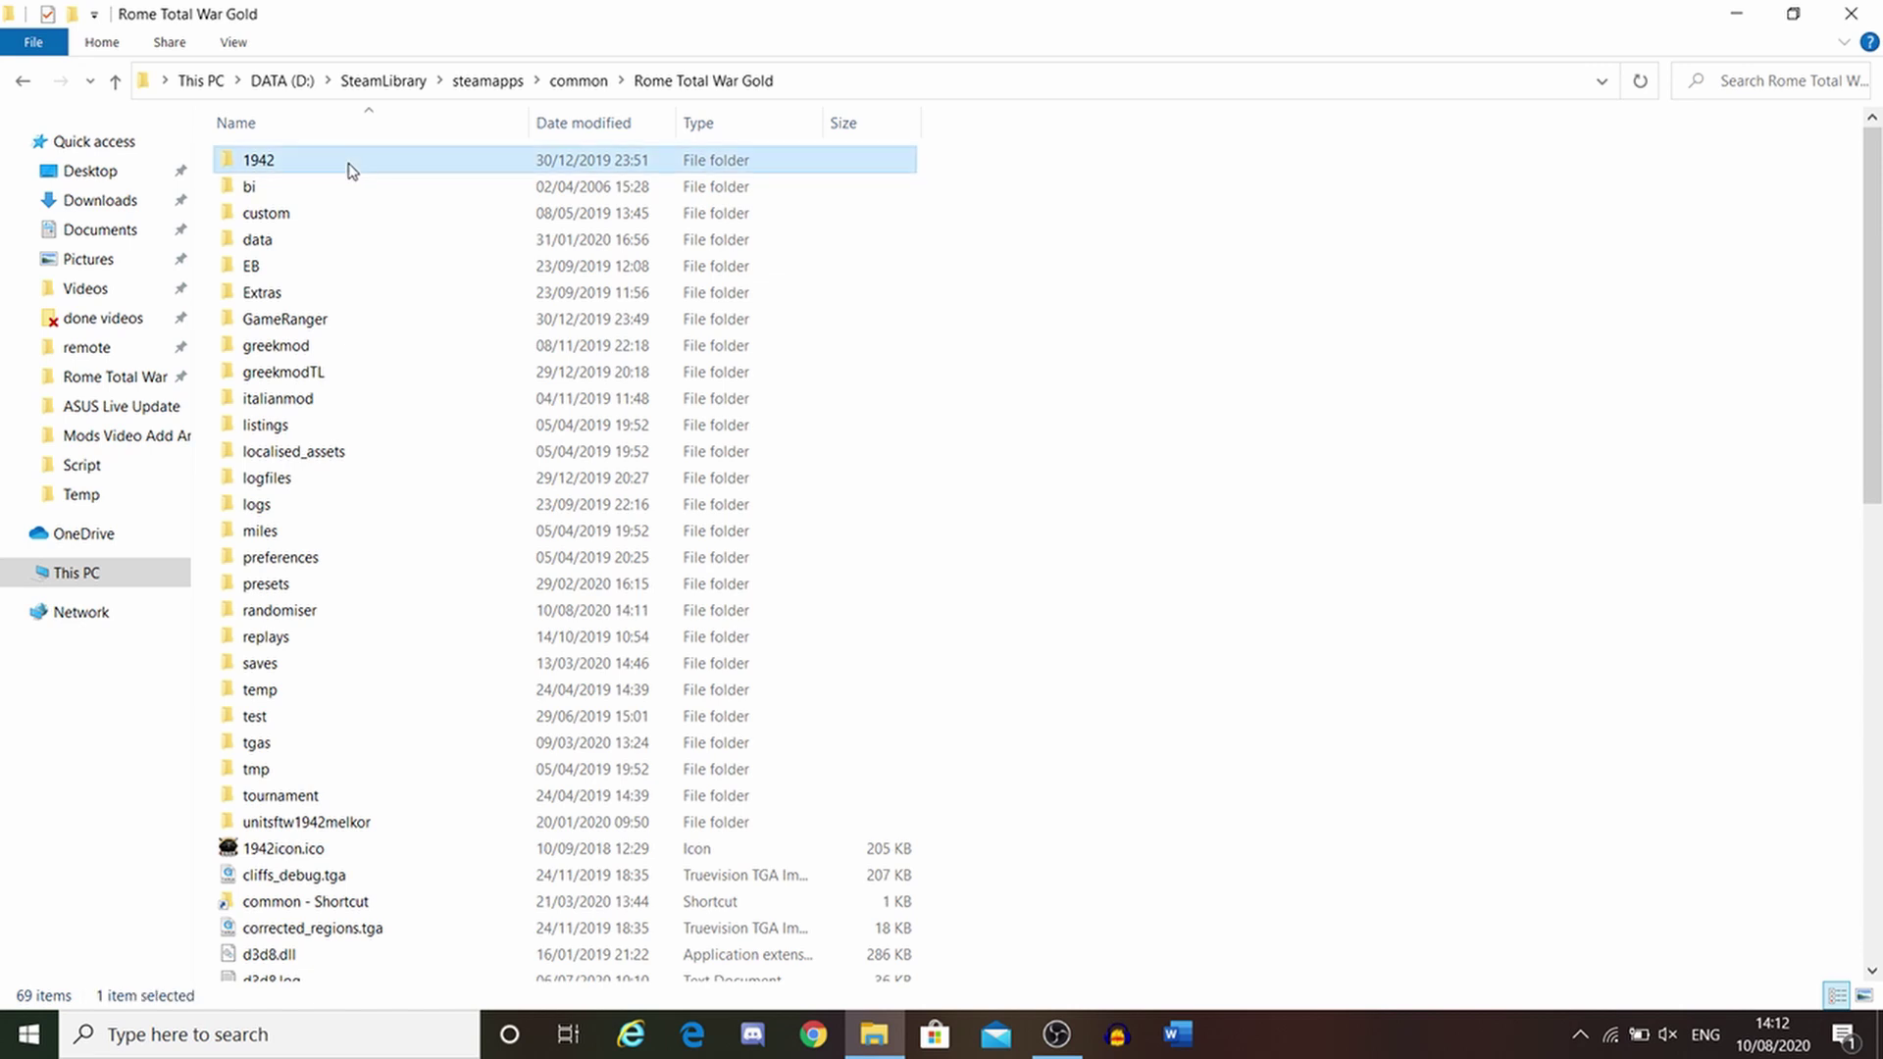
pyautogui.click(285, 271)
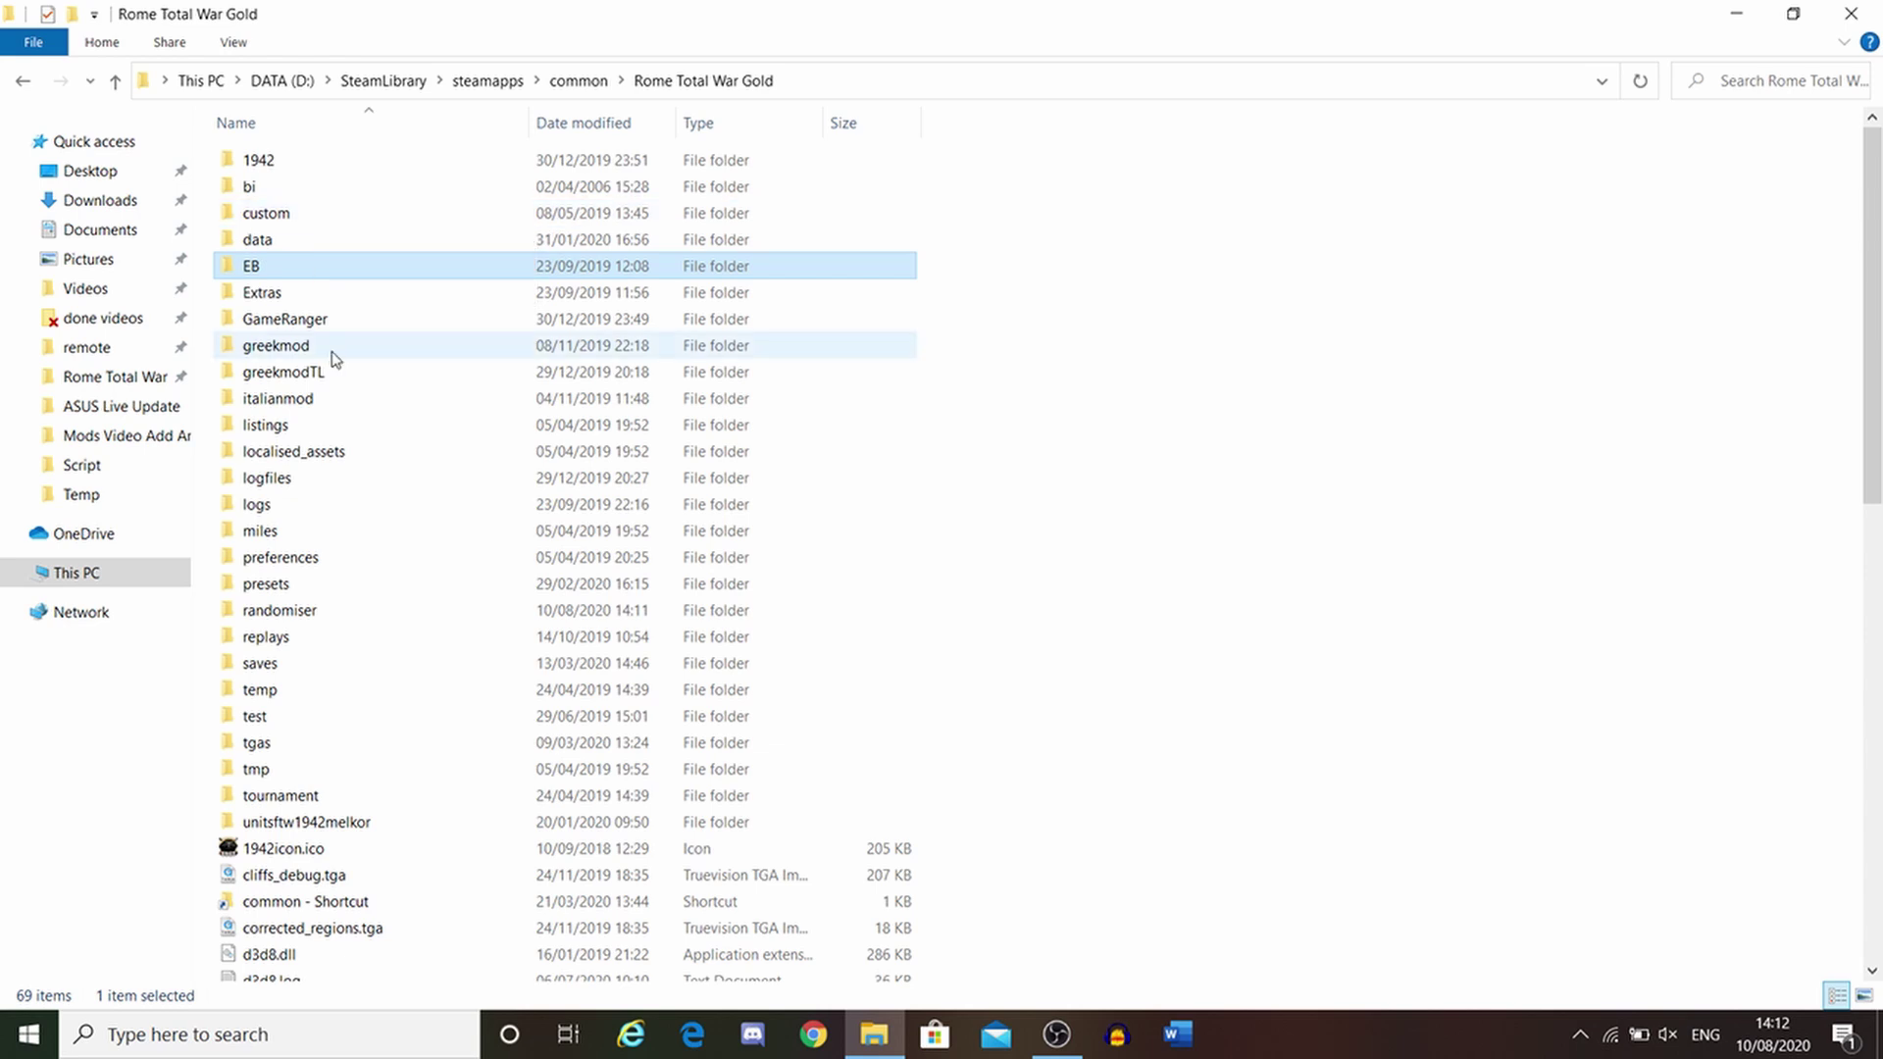
pyautogui.click(287, 618)
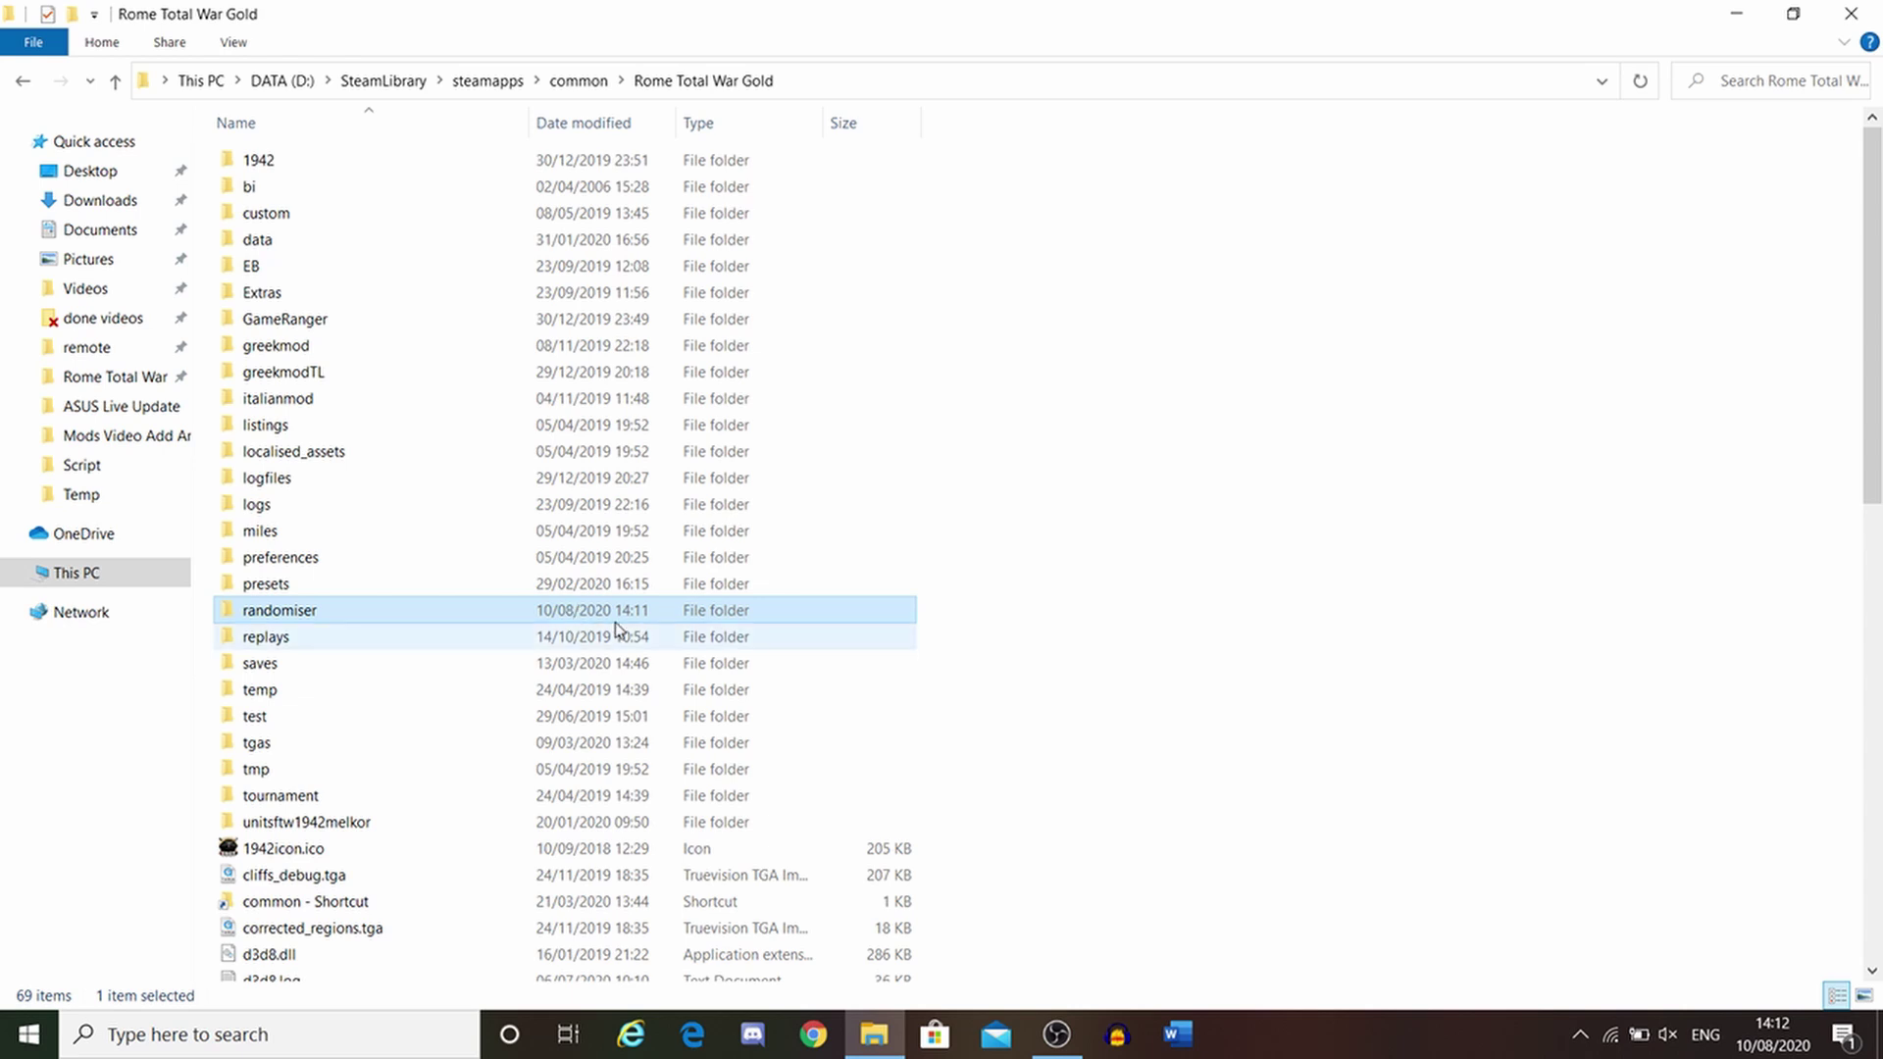
pyautogui.scroll(-9, 620, 627)
pyautogui.scroll(-4, 538, 324)
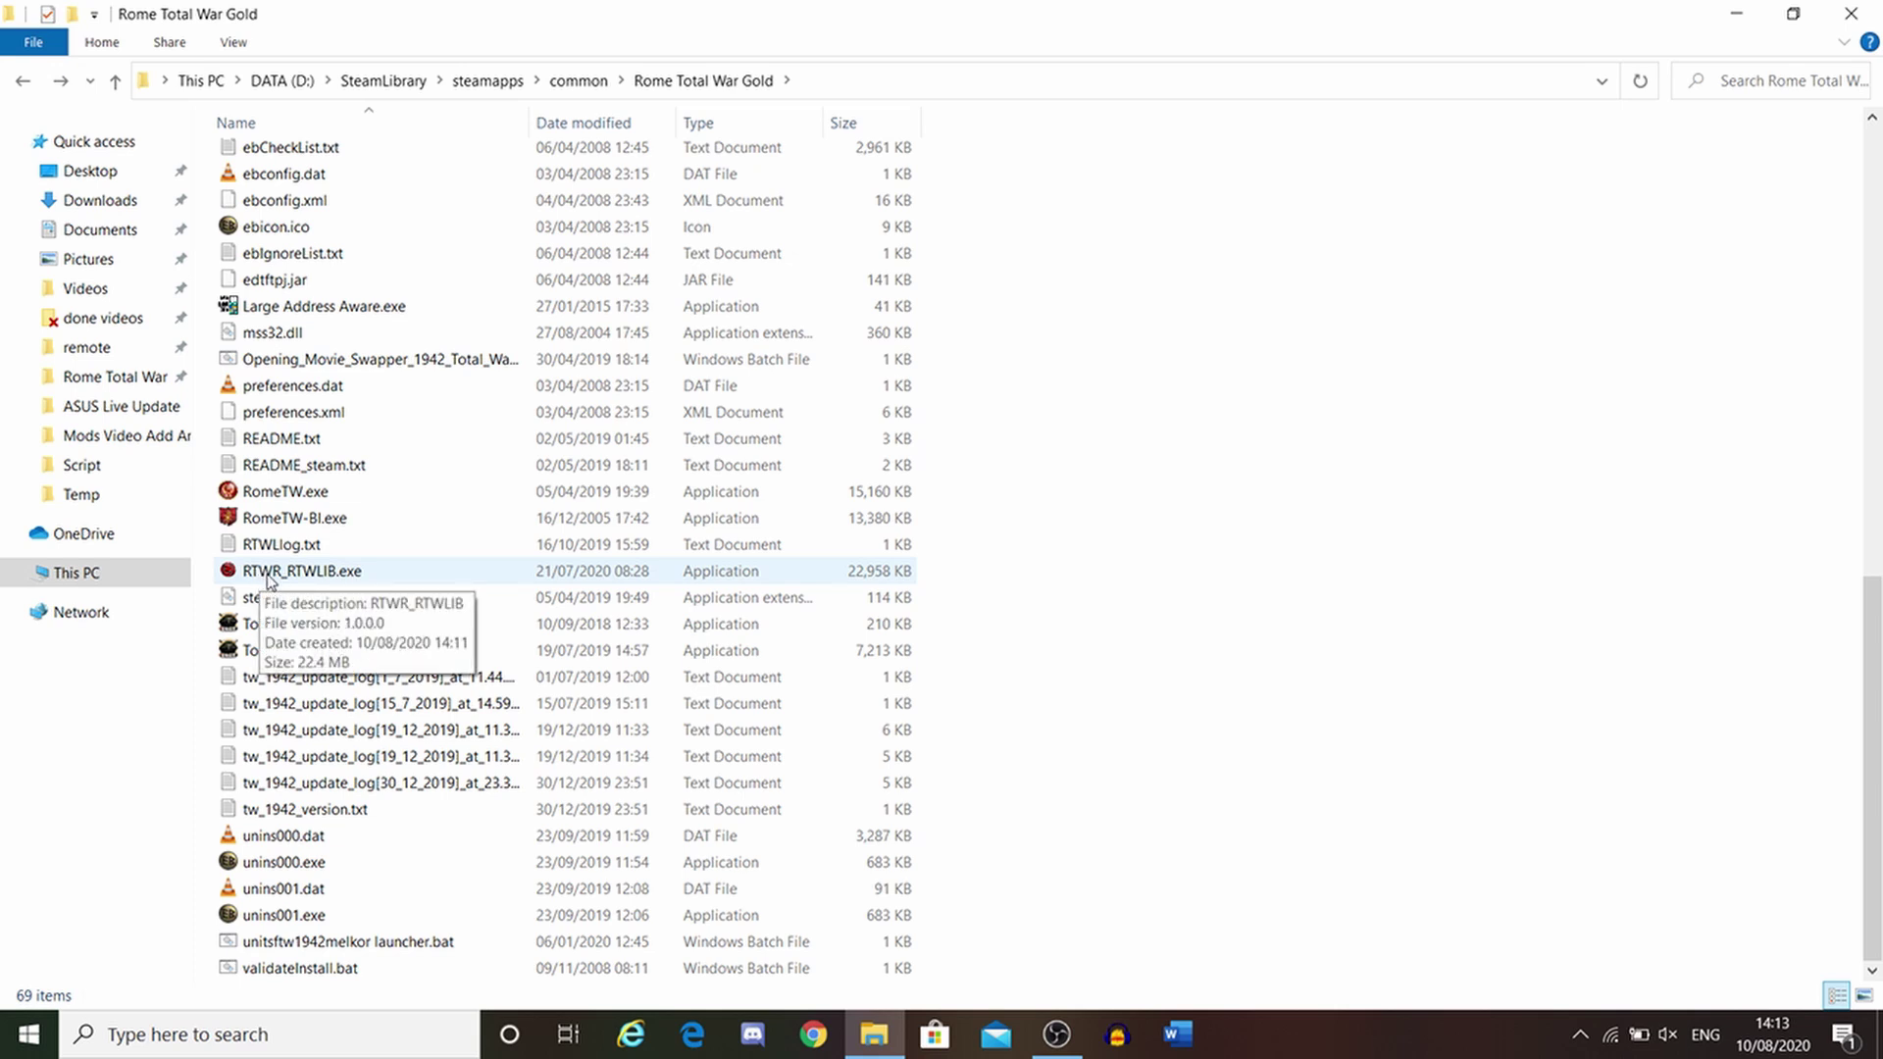
pyautogui.doubleClick(404, 573)
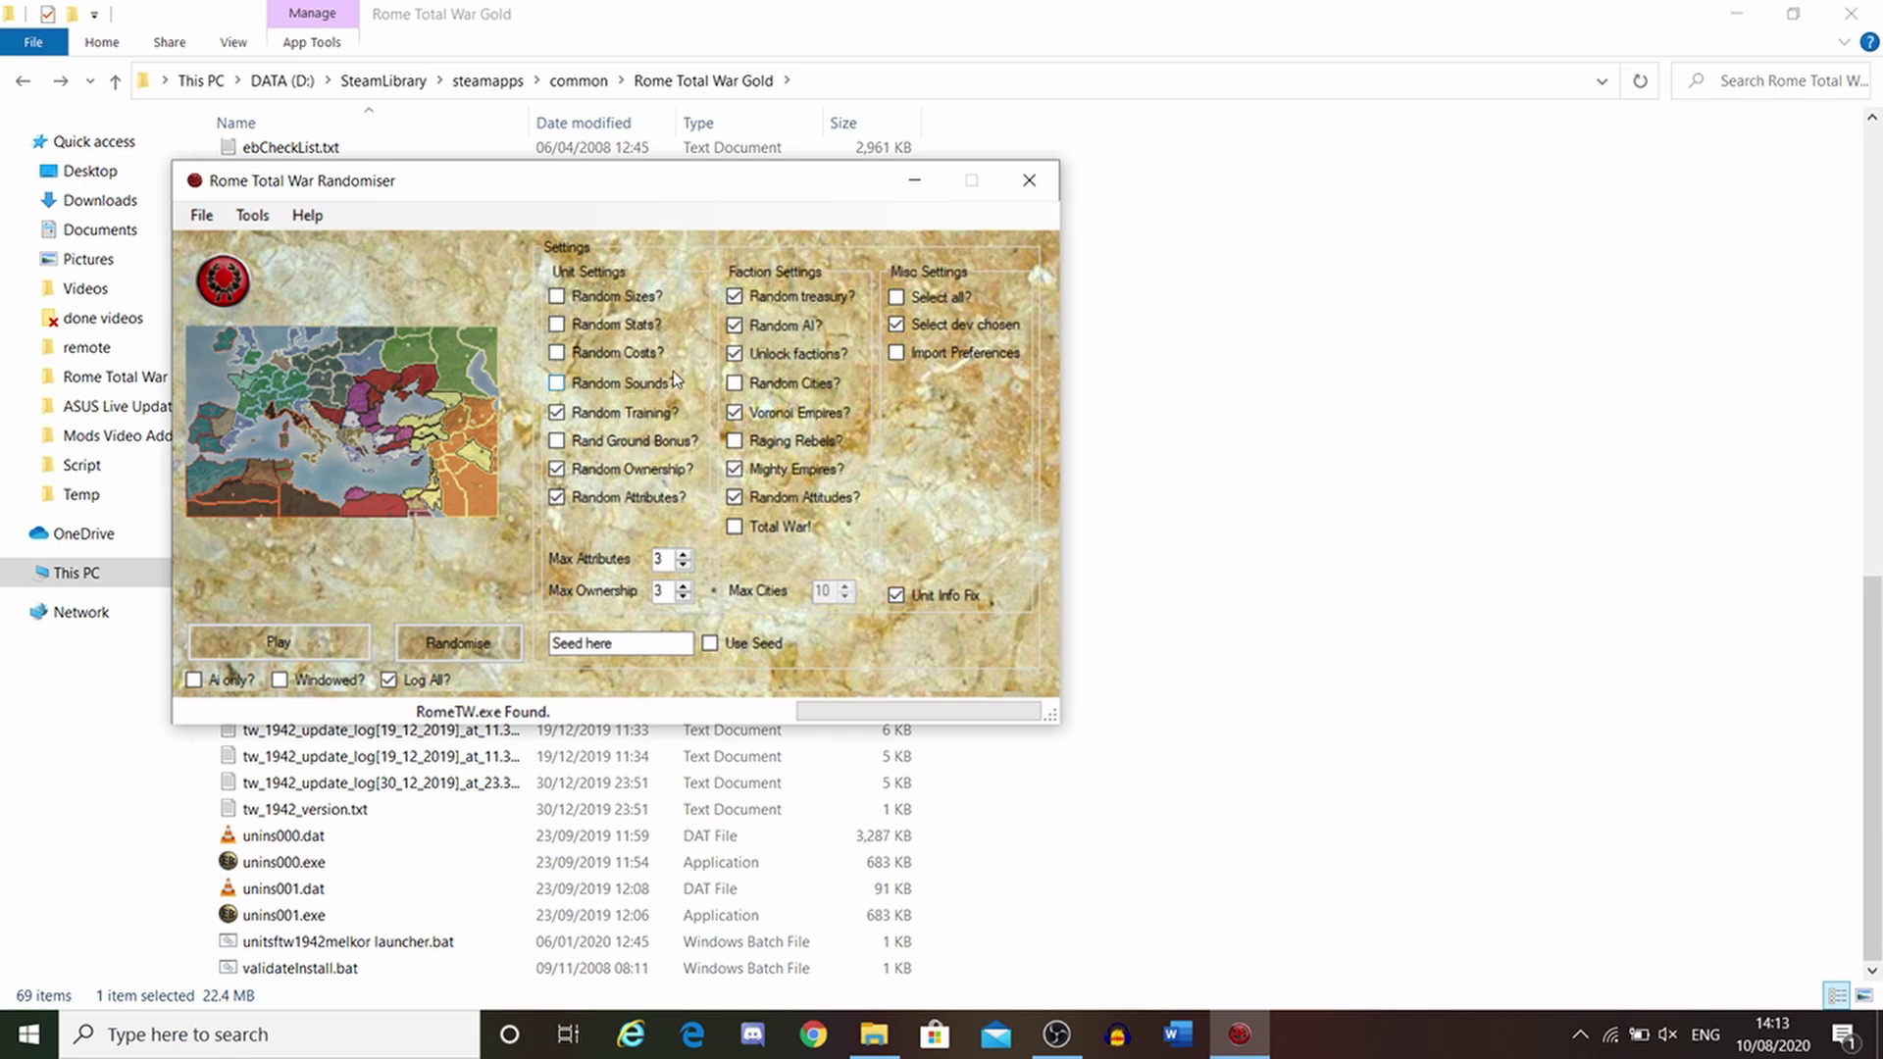
# - Enable Random Sizes in the randomiser's unit settings
pyautogui.click(585, 303)
pyautogui.moveTo(609, 427)
pyautogui.moveTo(331, 414)
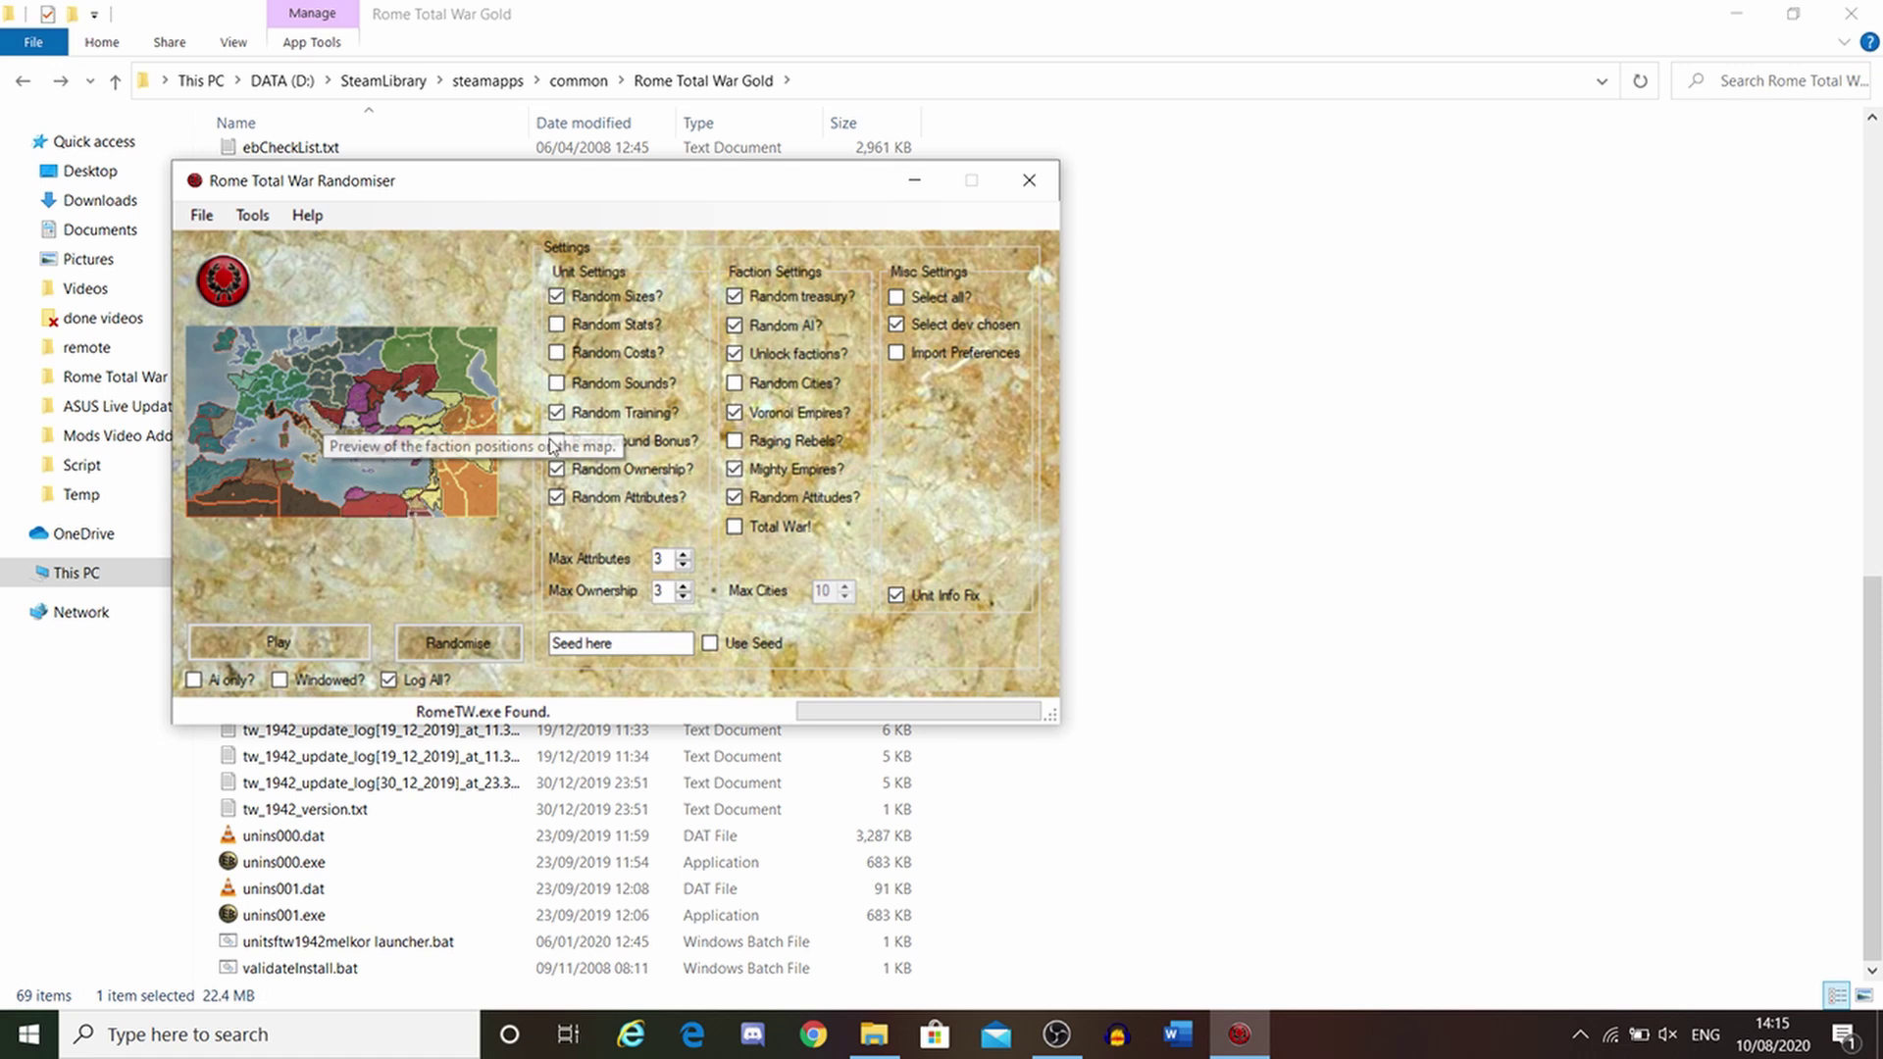
pyautogui.moveTo(666, 471)
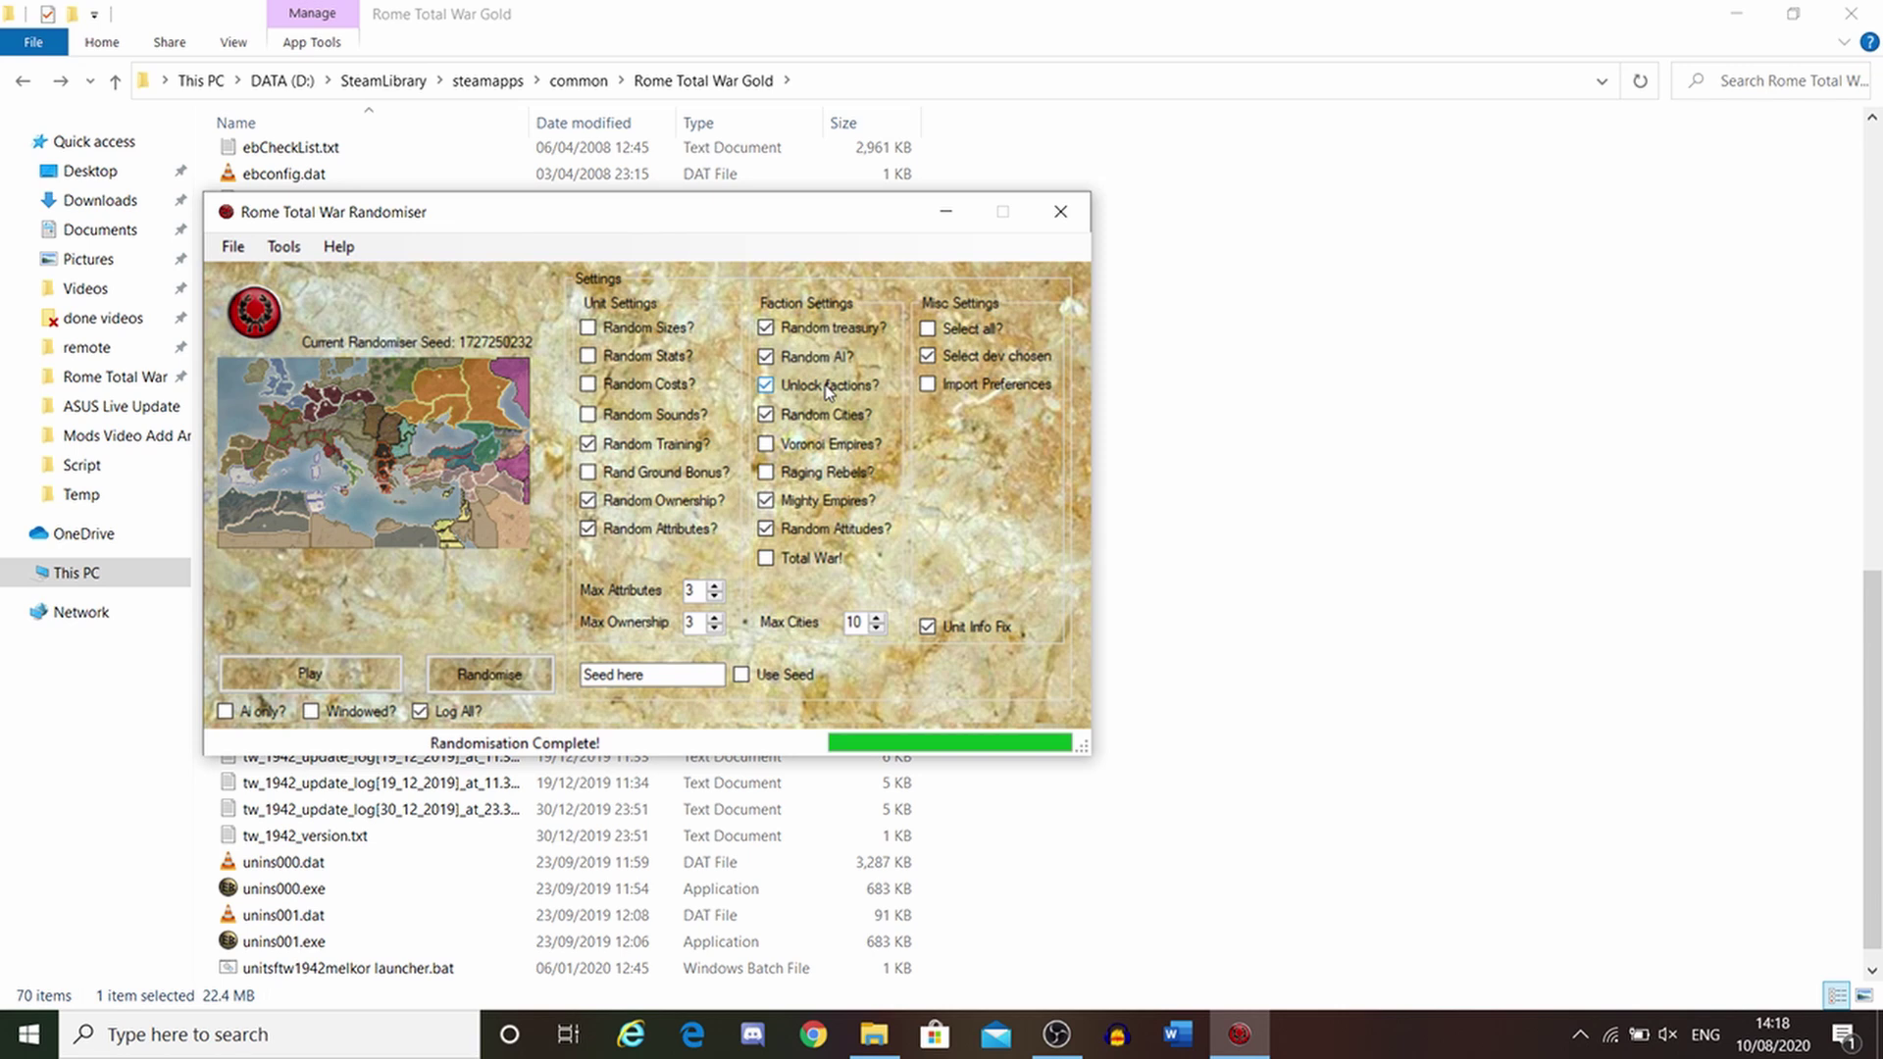
# - Toggle Unlock factions in the faction settings off and back on
pyautogui.moveTo(833, 394)
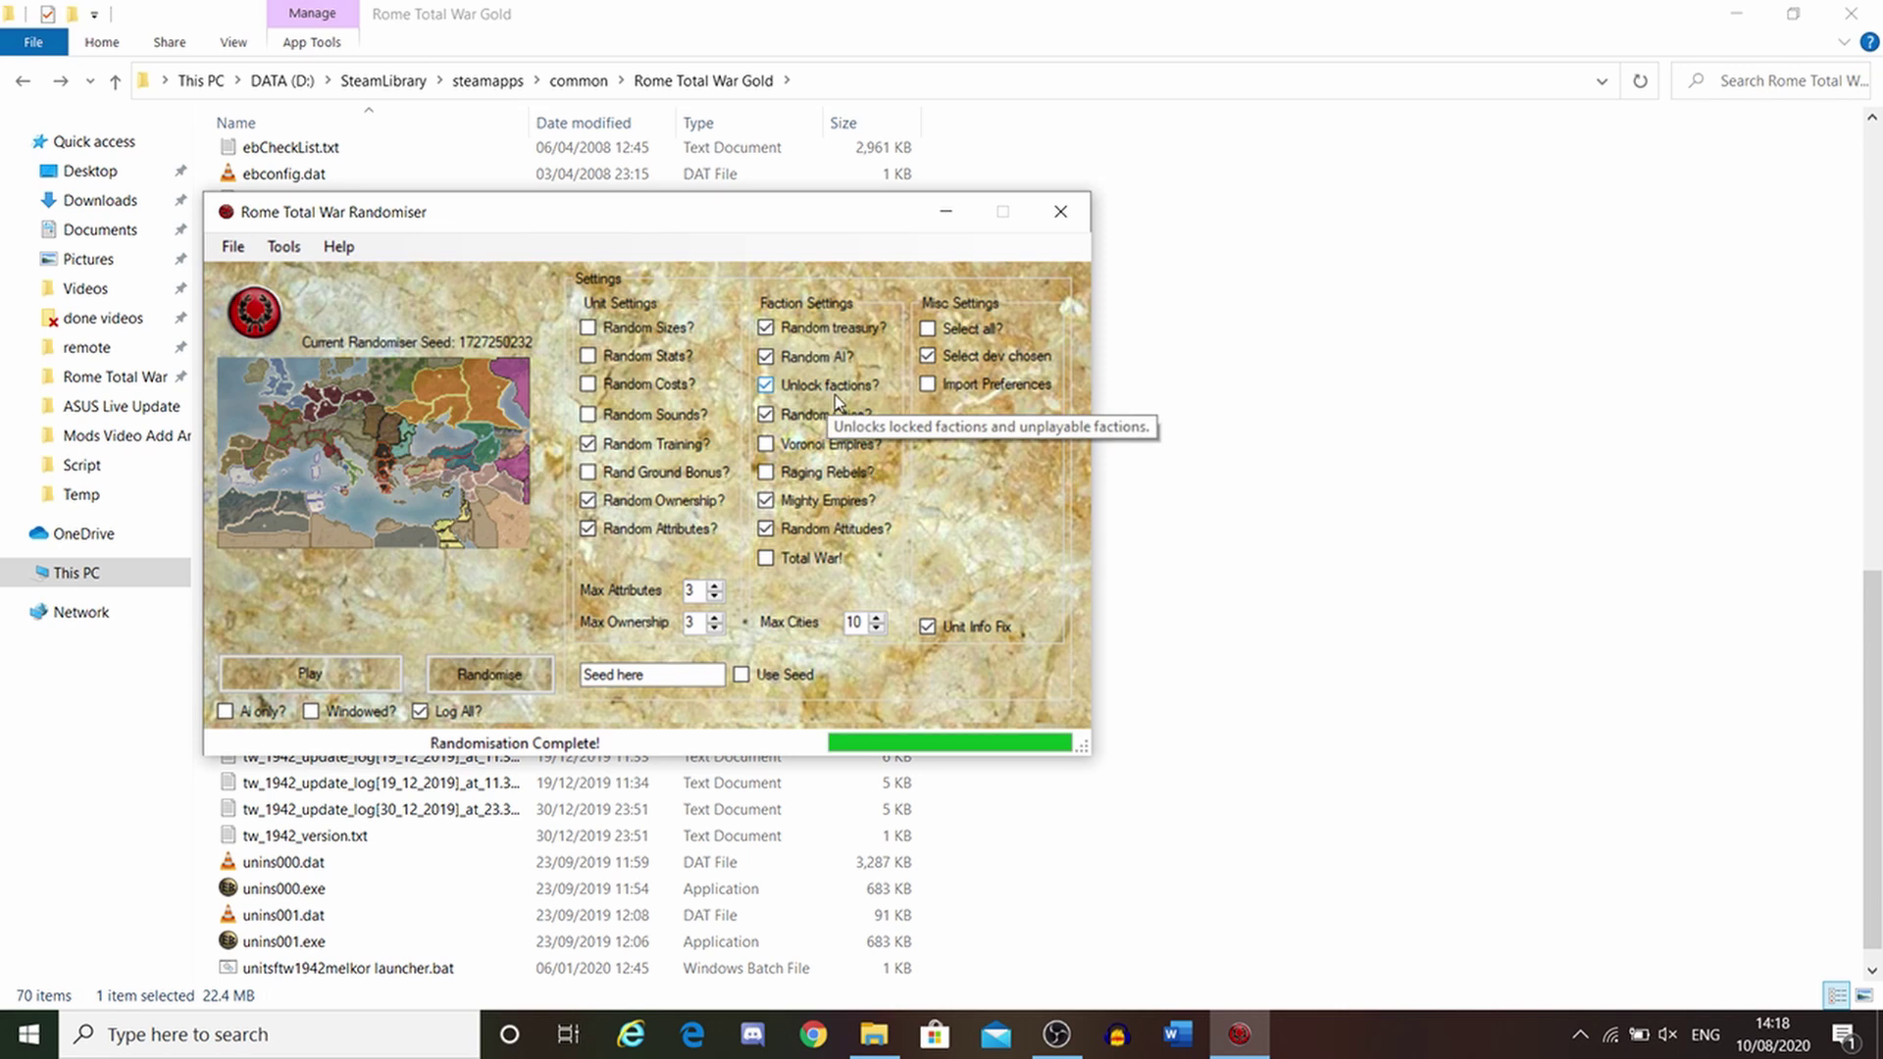
pyautogui.click(834, 395)
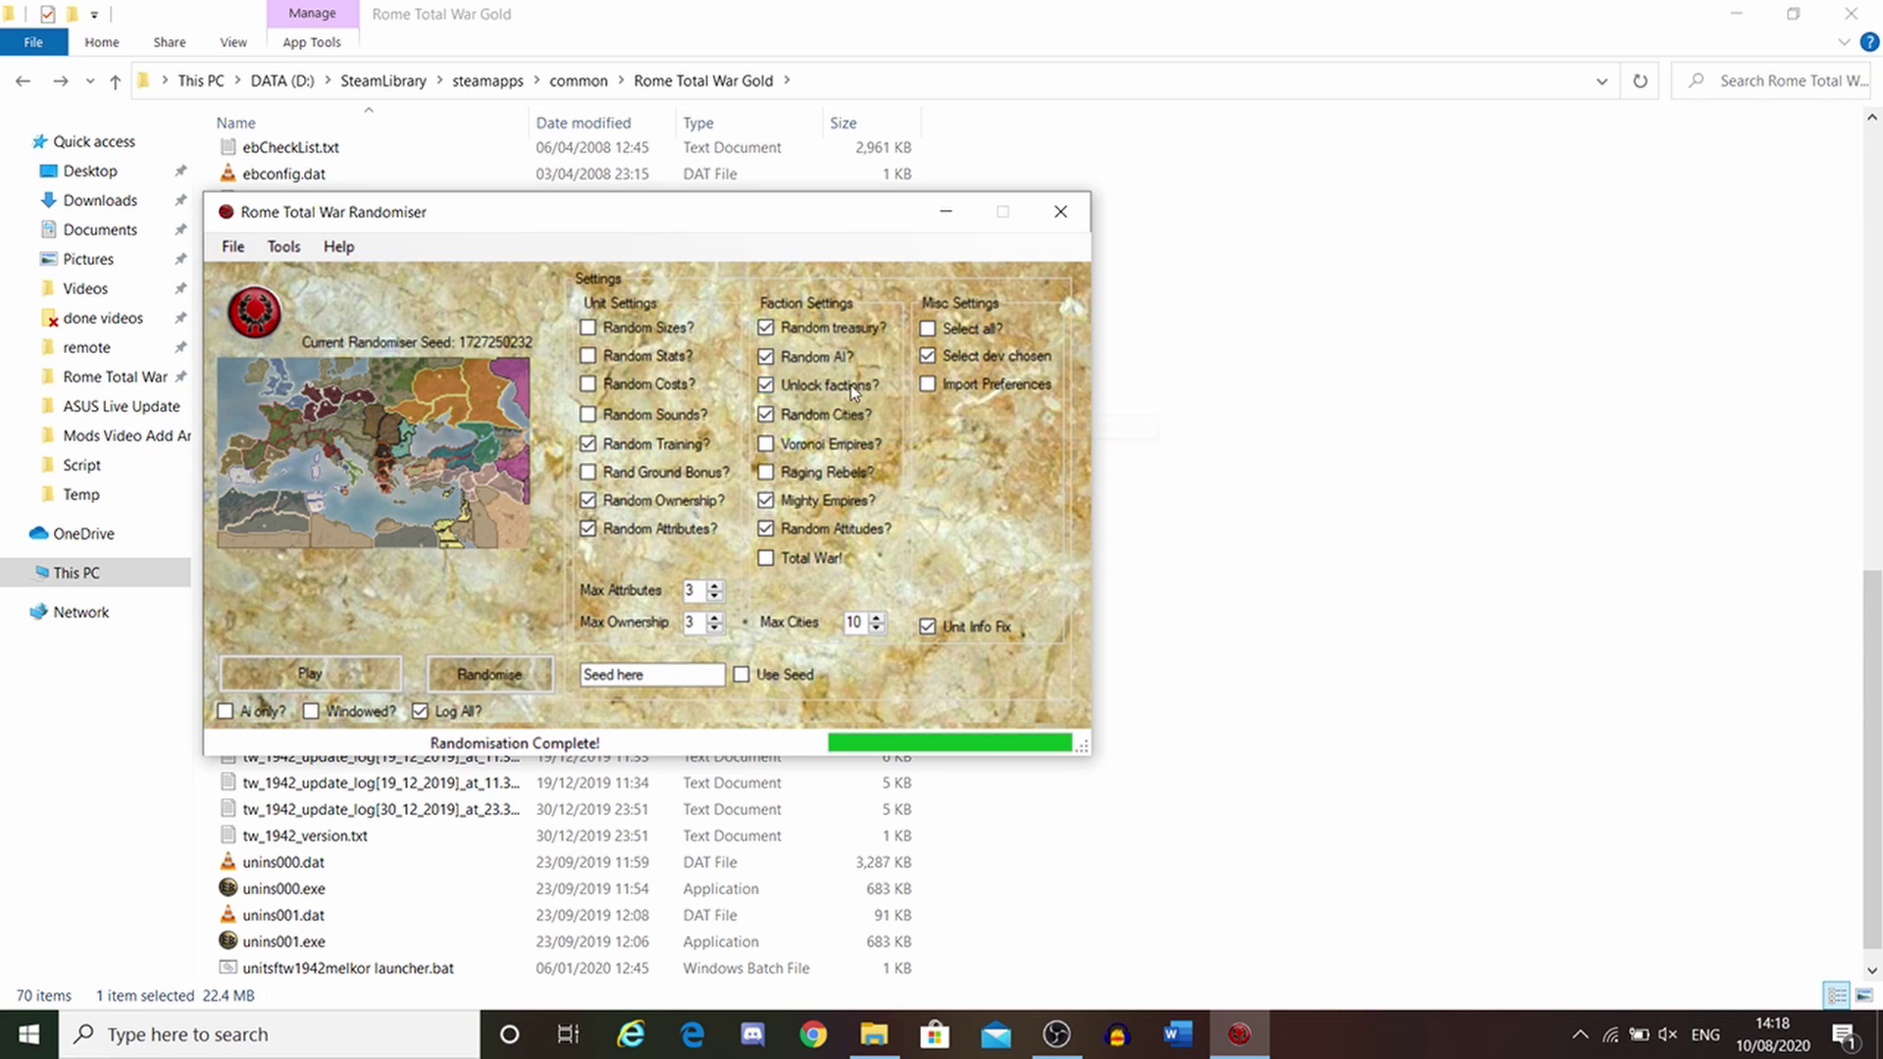
pyautogui.click(835, 392)
pyautogui.click(839, 390)
pyautogui.moveTo(862, 502)
# - Turn off Select dev chosen in the misc settings and leave Import Preferences disabled
pyautogui.click(969, 359)
pyautogui.click(963, 361)
pyautogui.click(973, 384)
pyautogui.click(955, 390)
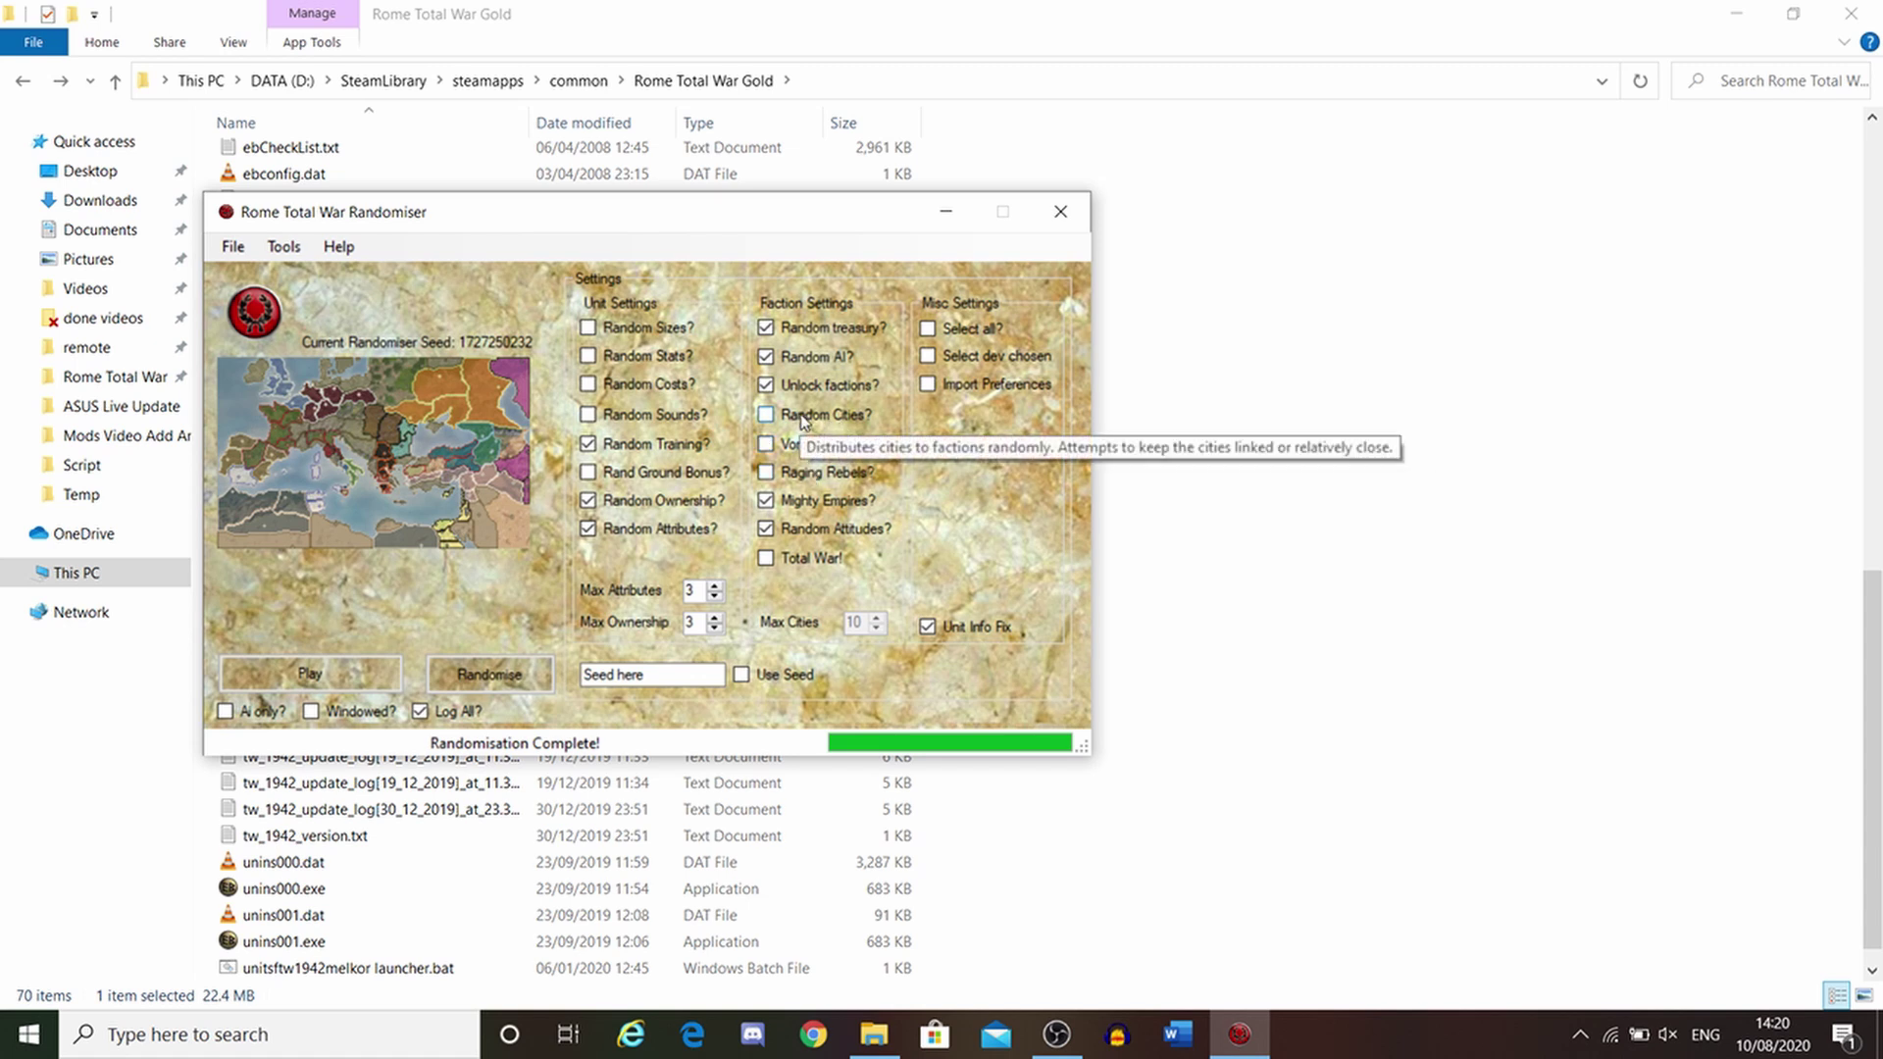
# - Try the Raging Rebels option and enable Voronoi Empires in the faction settings
pyautogui.click(819, 474)
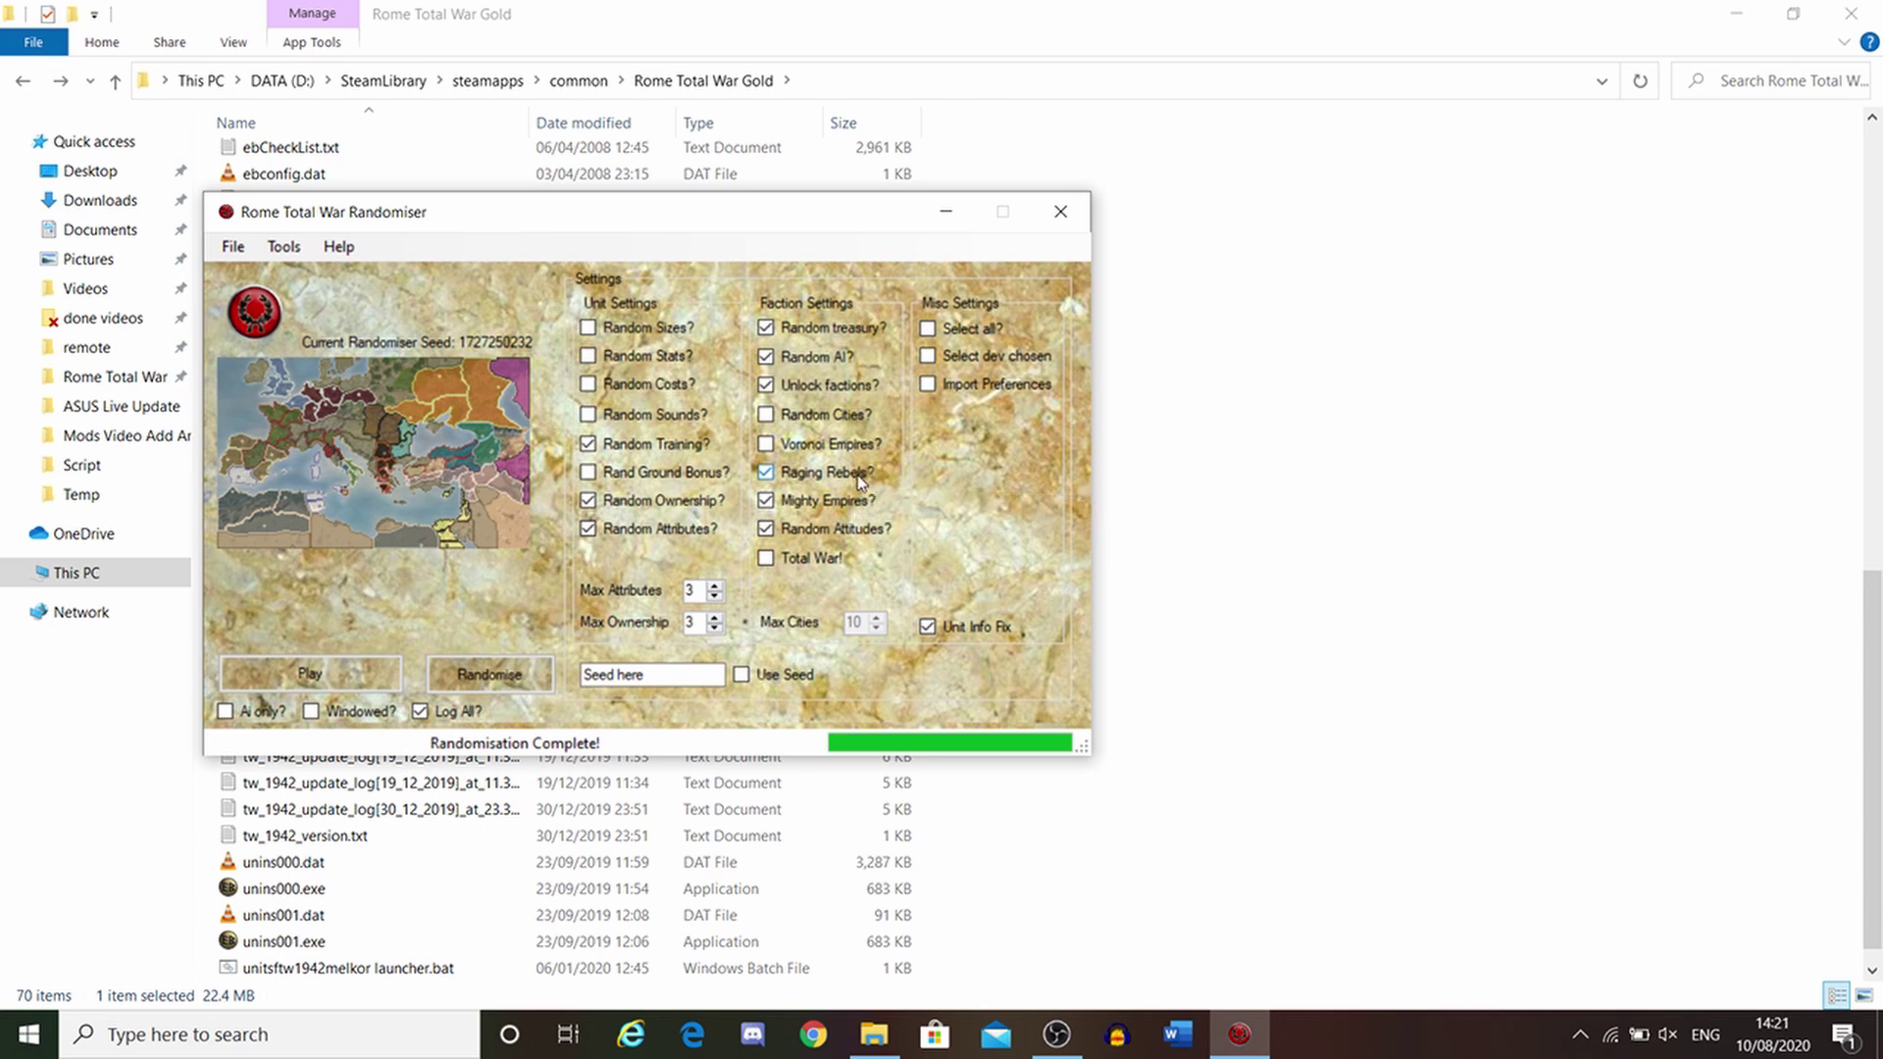
pyautogui.moveTo(803, 473)
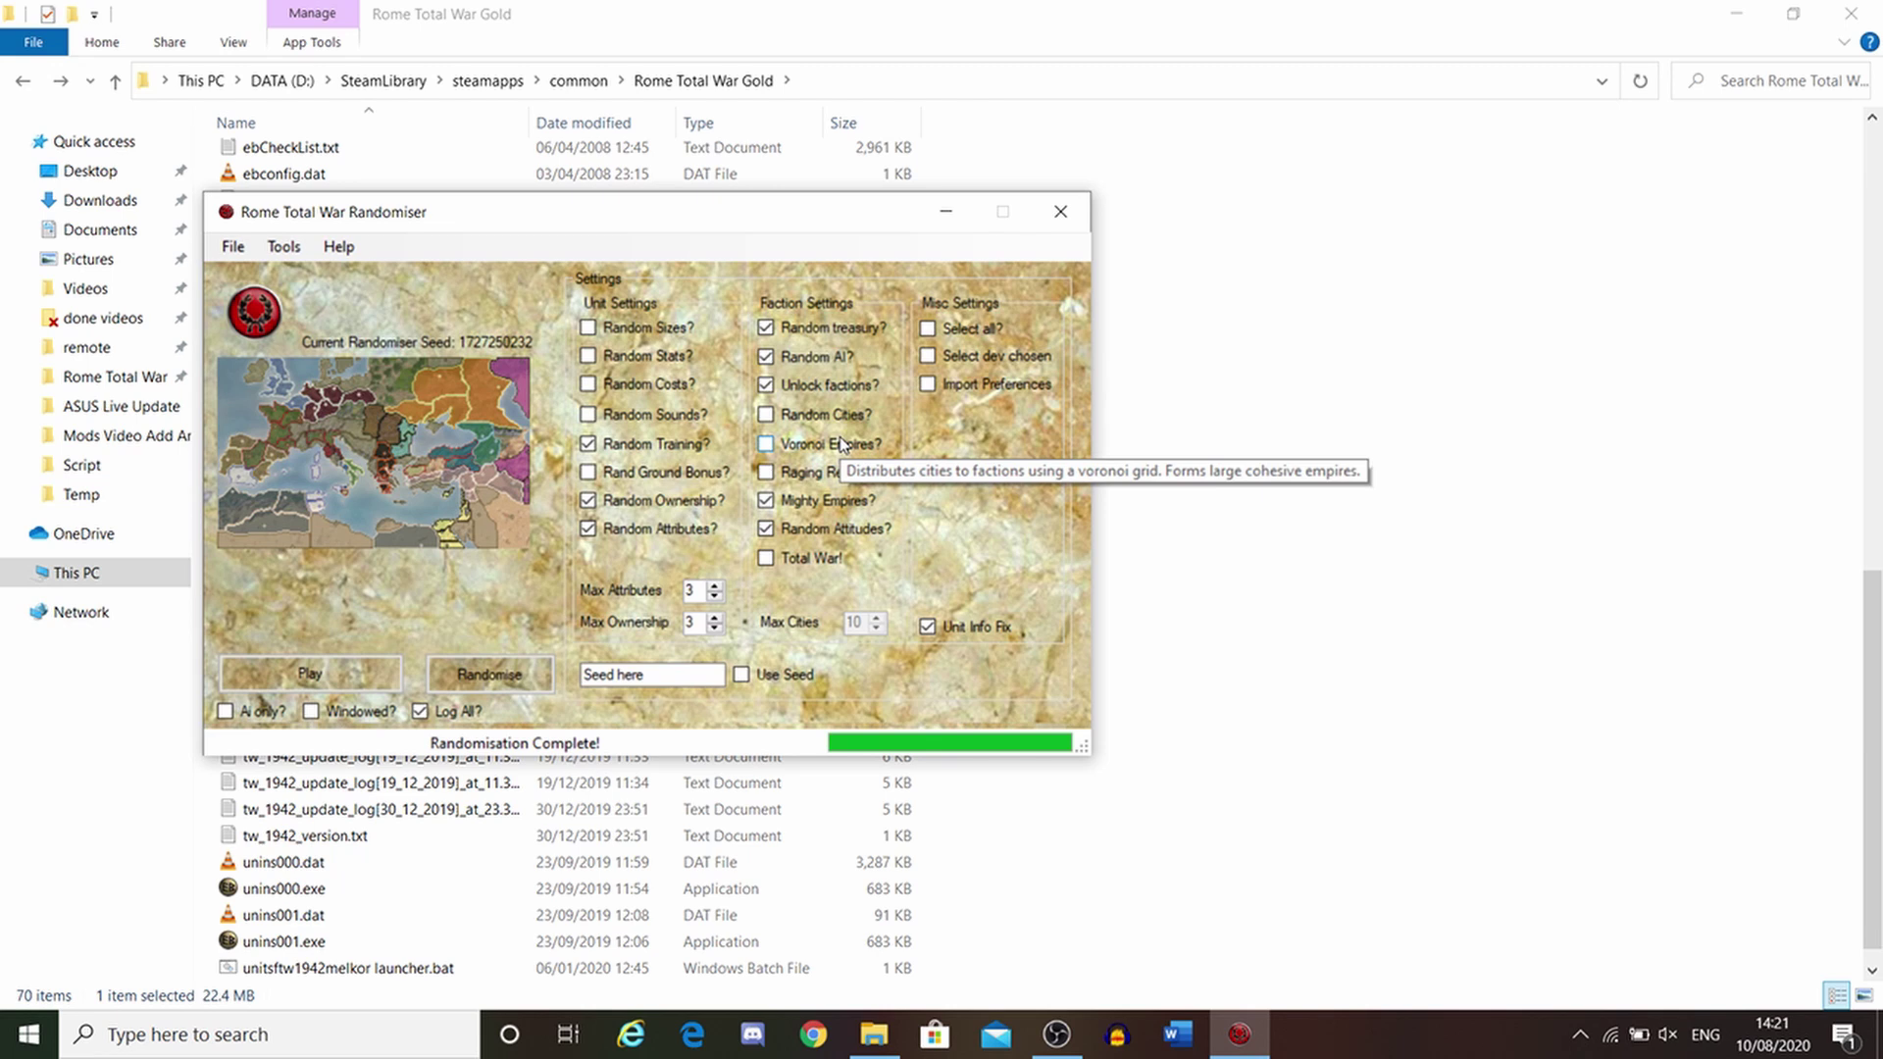
pyautogui.click(841, 444)
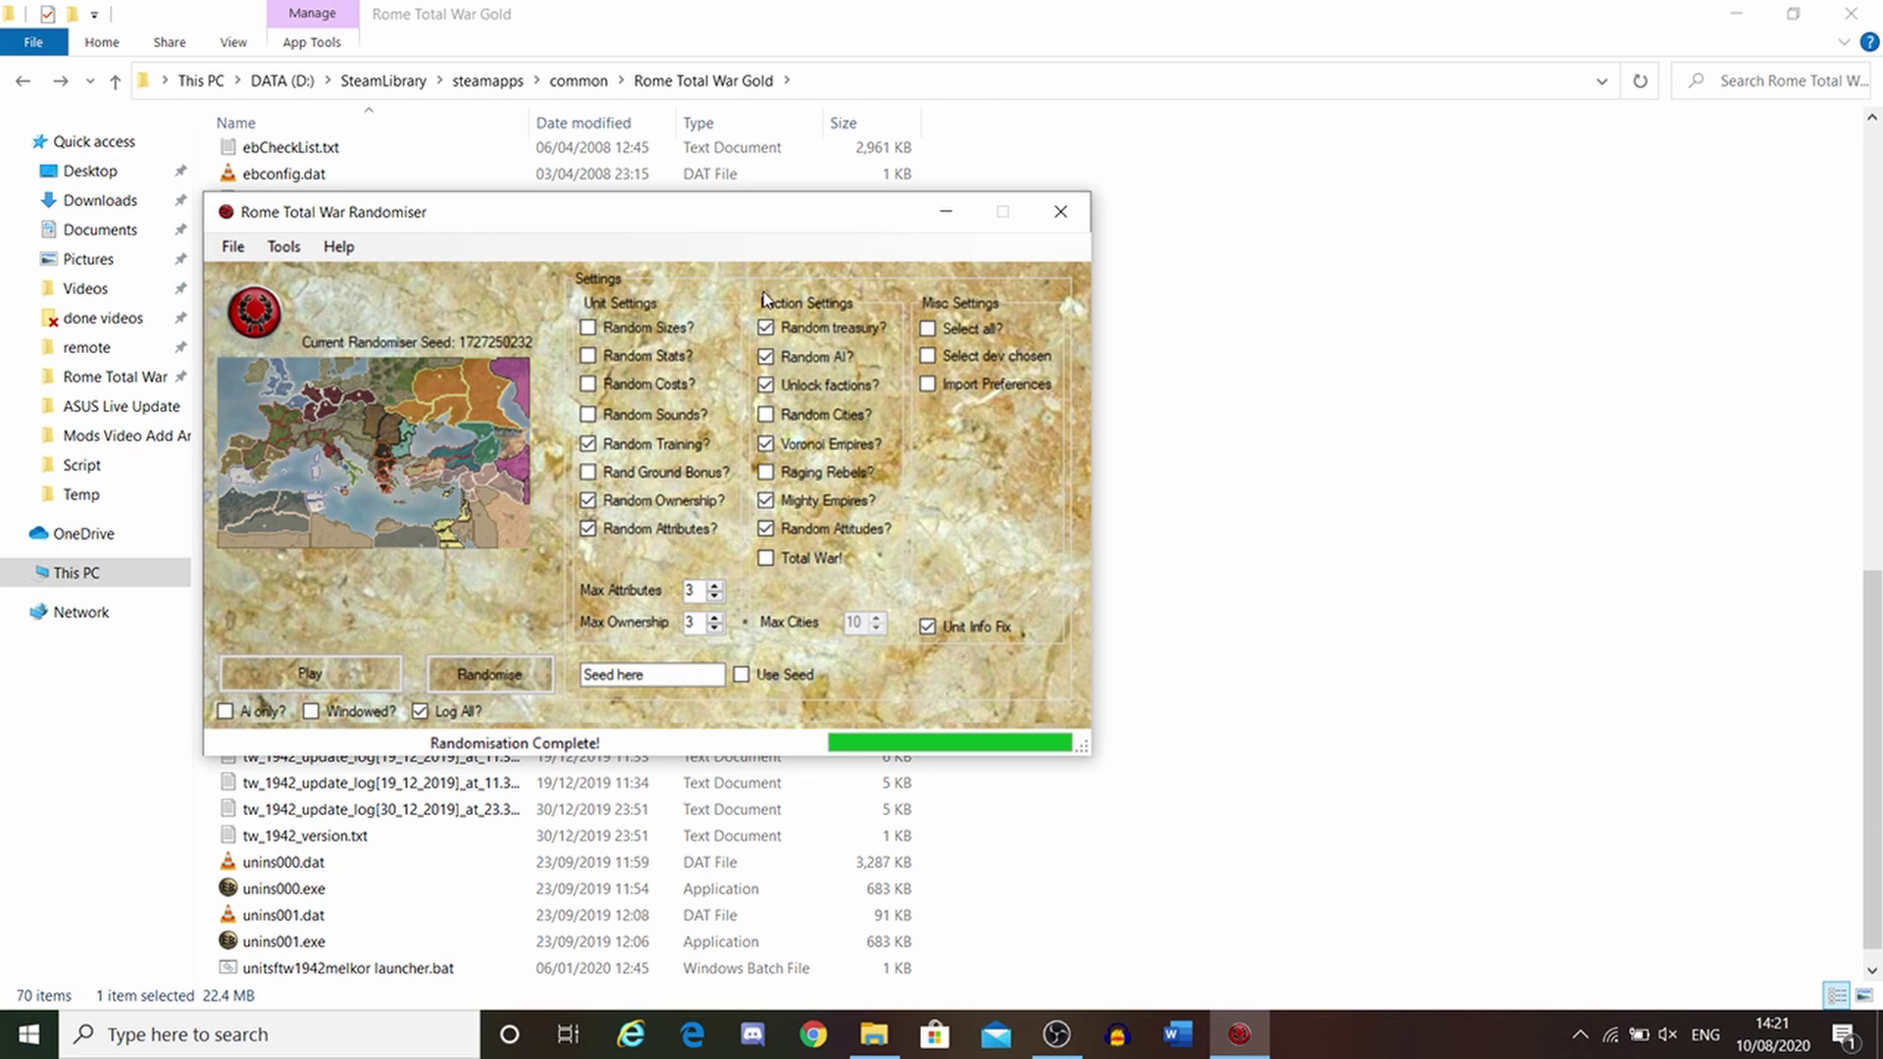
pyautogui.click(631, 359)
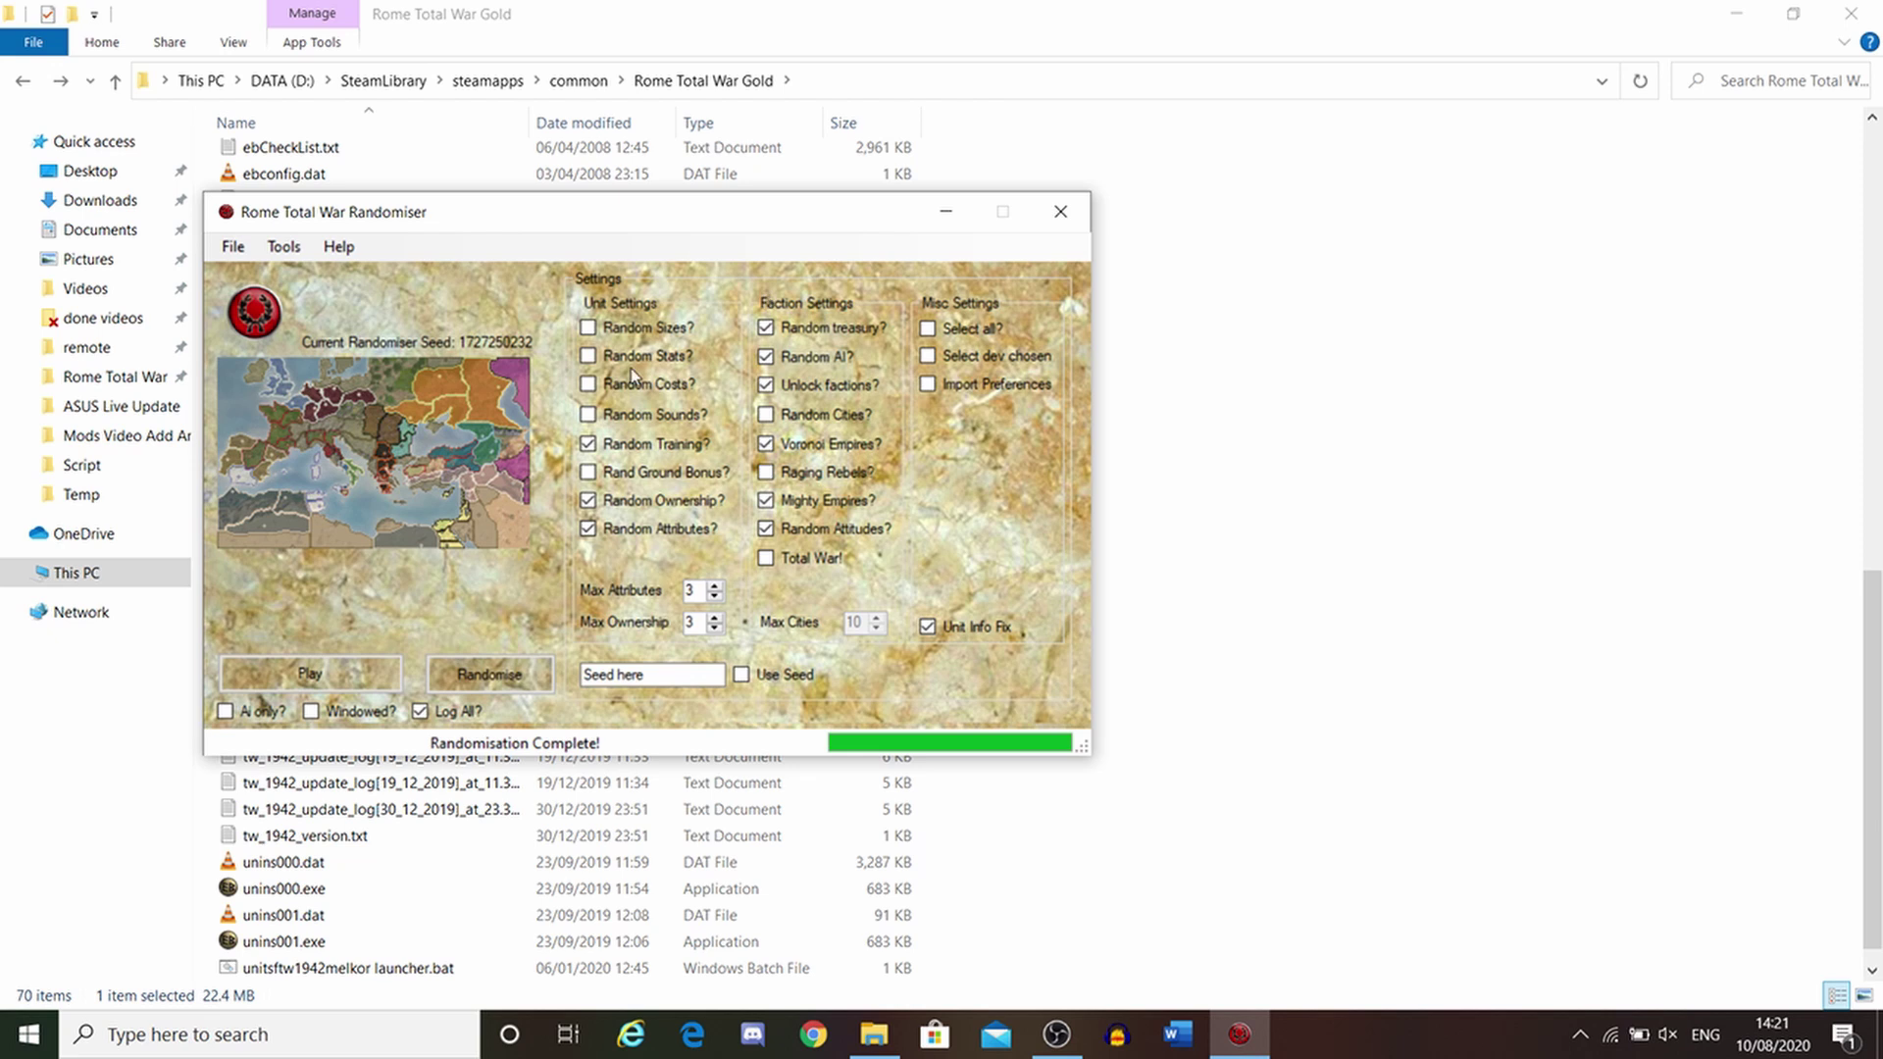
# - Enable Random Stats and randomise the campaign twice with Voronoi Empires left on
pyautogui.click(506, 663)
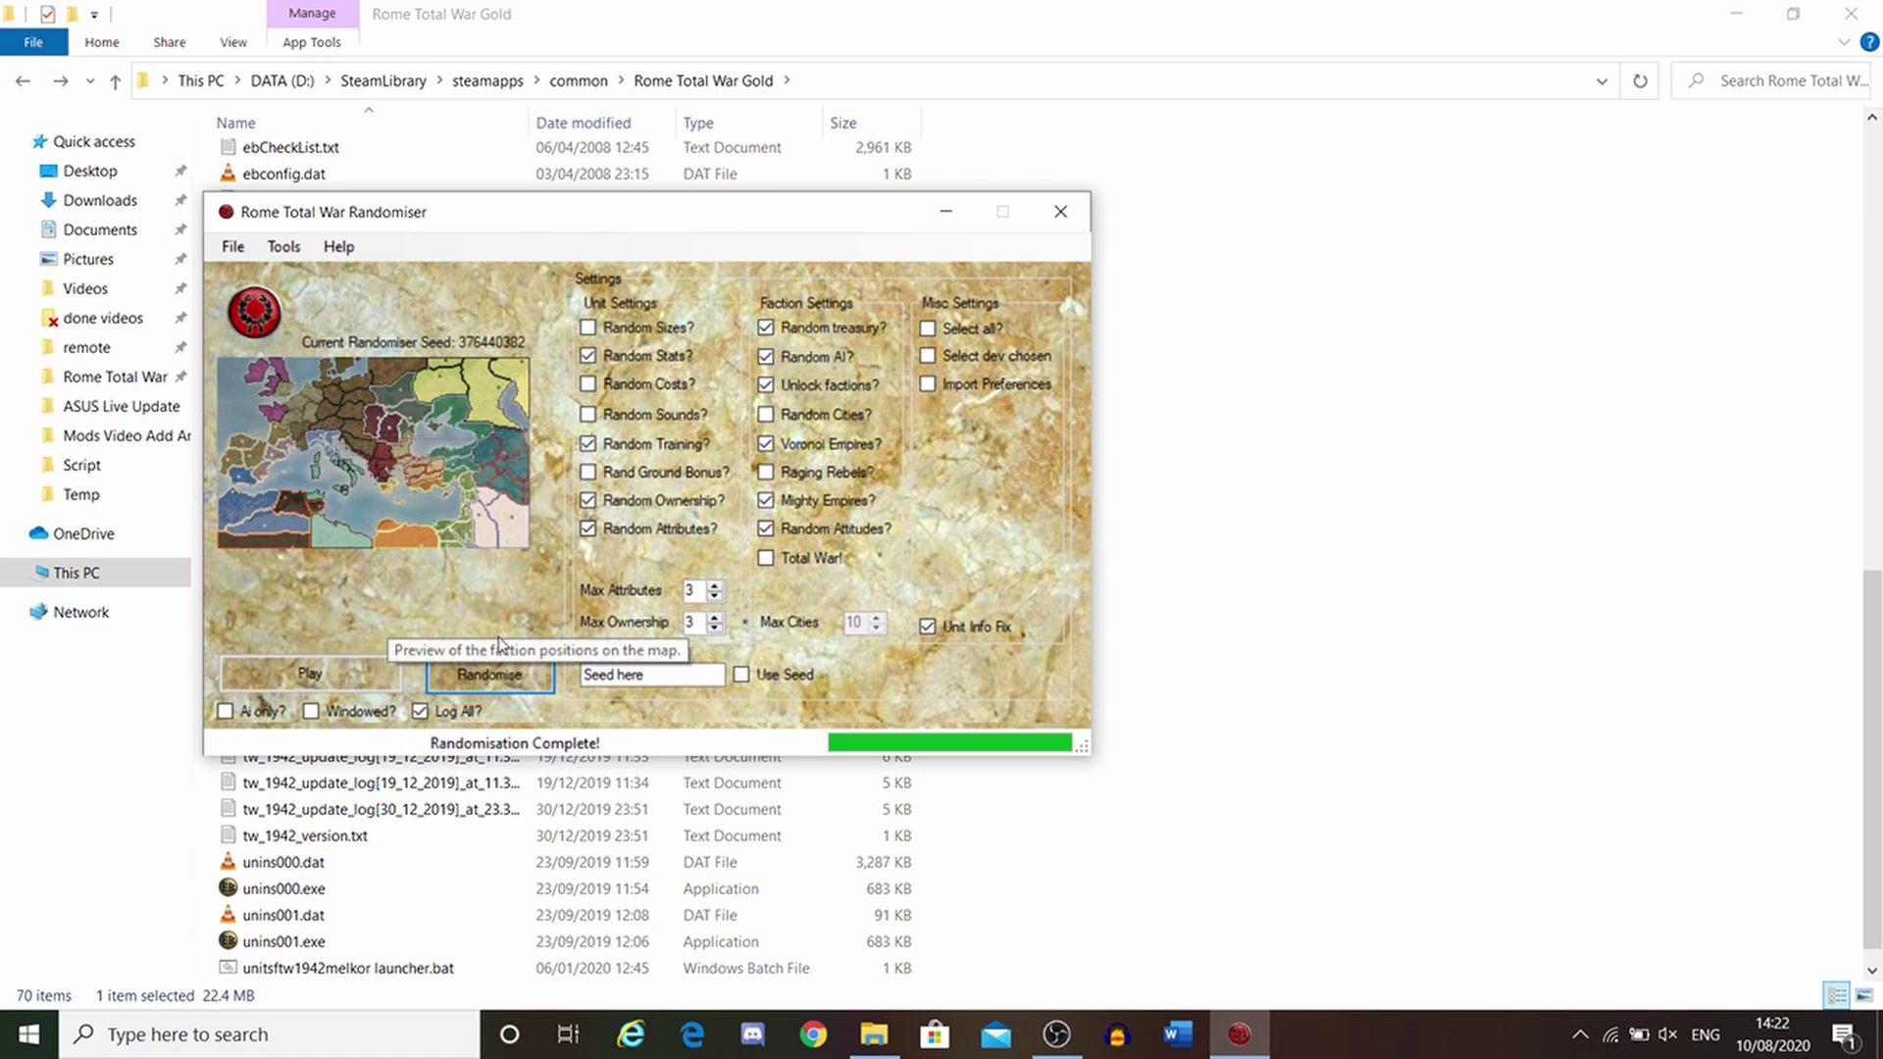
pyautogui.click(489, 674)
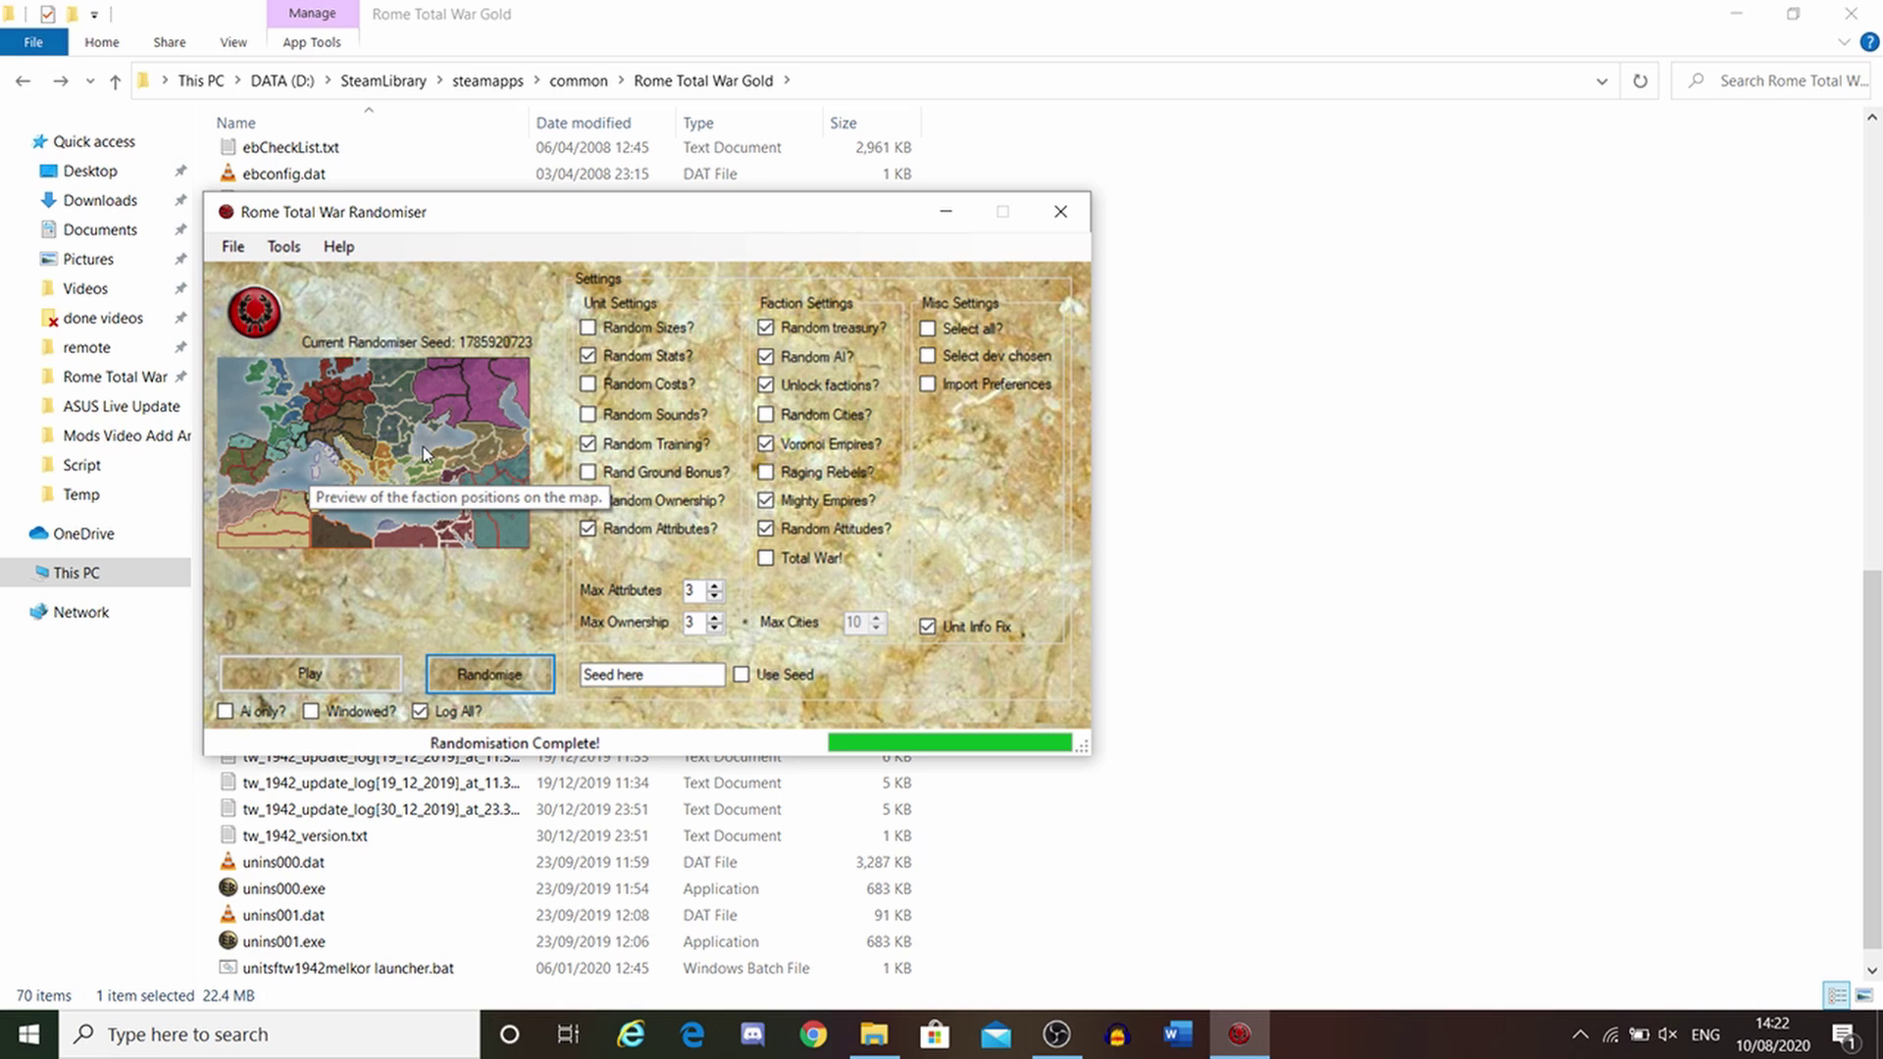
# - Replace Voronoi Empires with Random Cities in the faction settings and randomise the campaign with Max Cities at 10
pyautogui.click(789, 446)
pyautogui.click(797, 415)
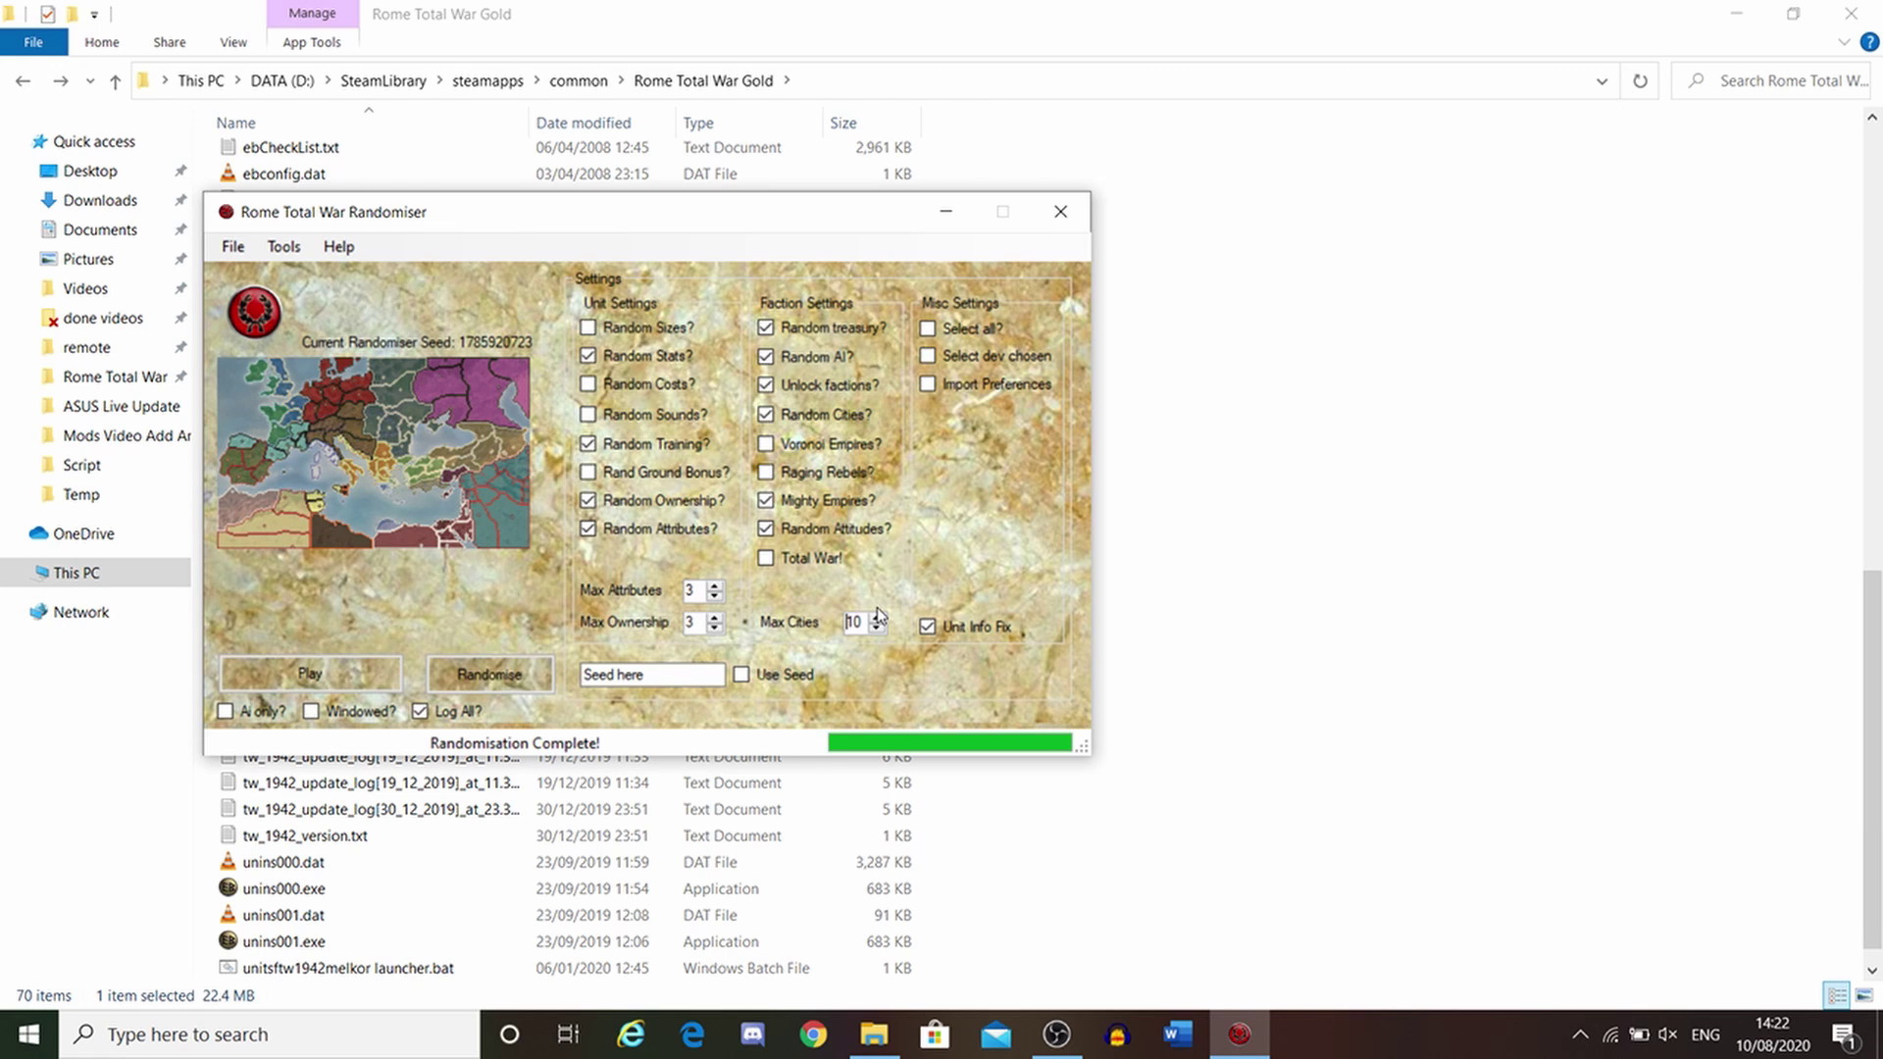
pyautogui.click(521, 676)
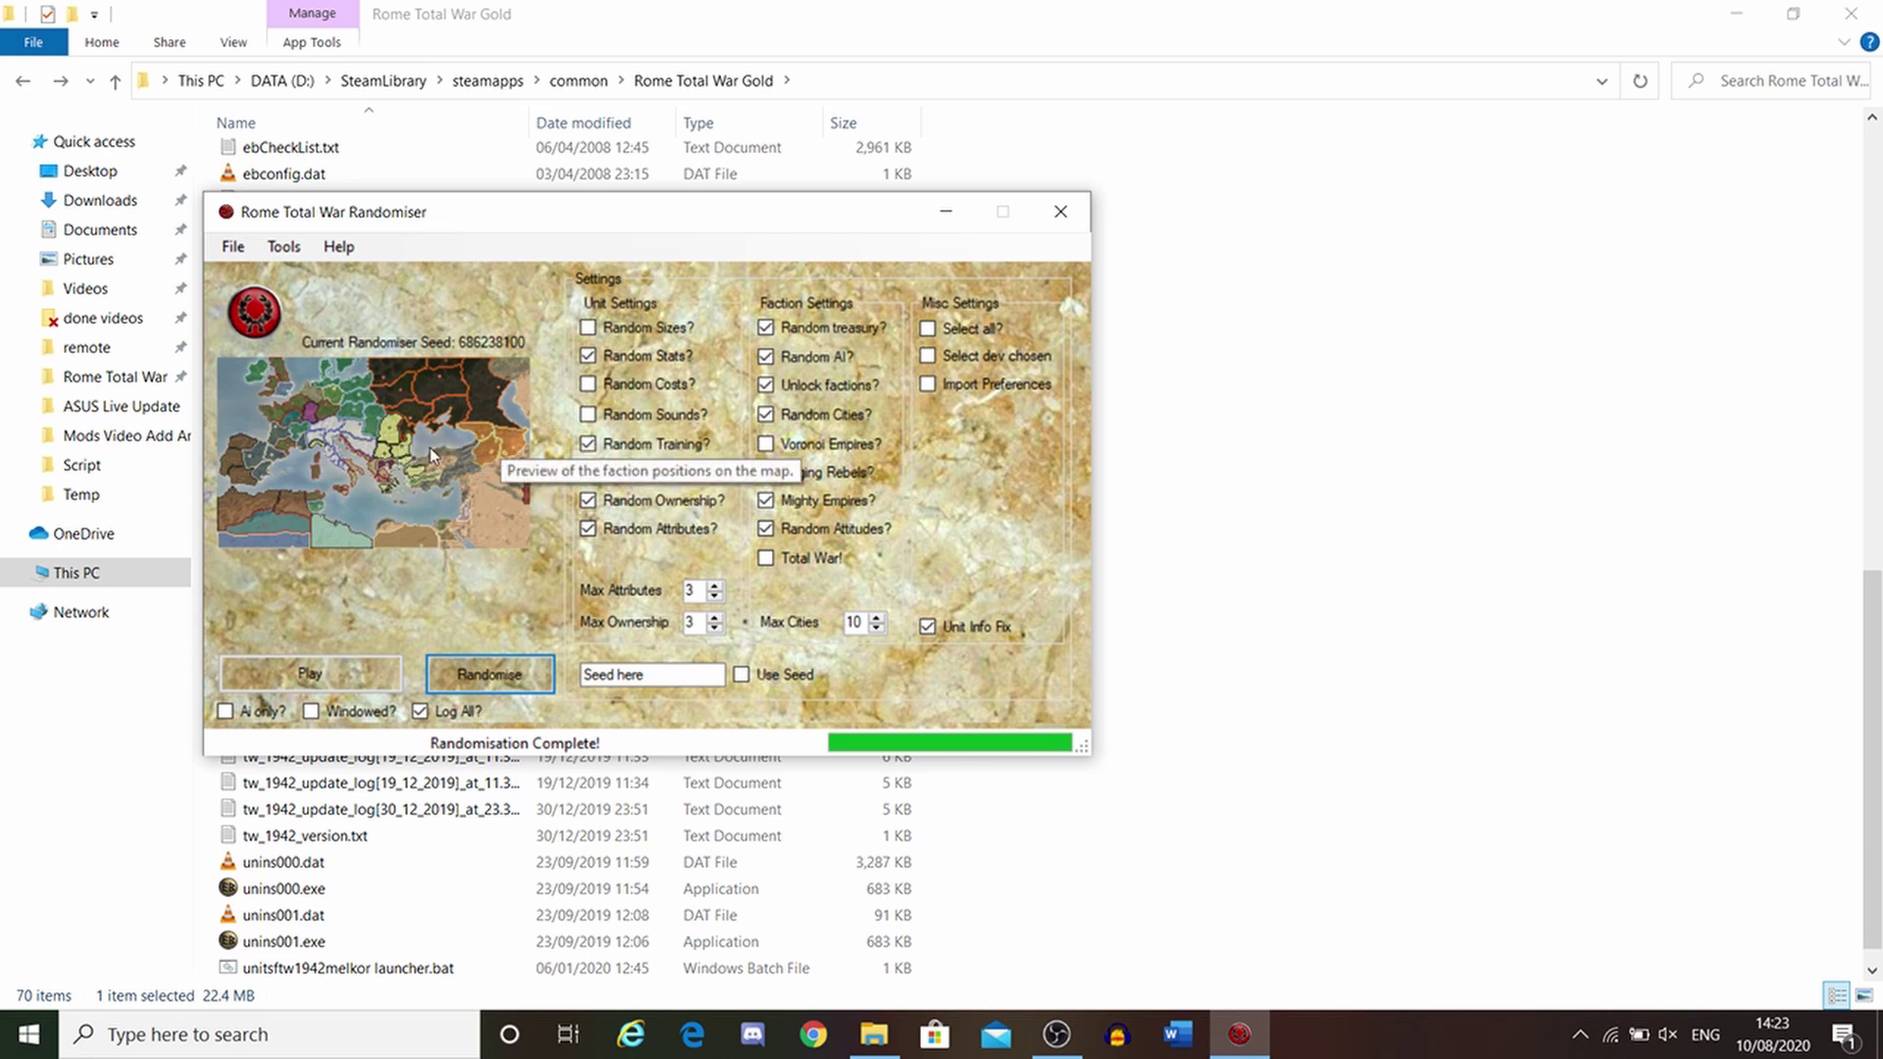
# - Set Max Cities to 1 and randomise the campaign again
pyautogui.click(875, 630)
pyautogui.click(875, 629)
pyautogui.click(875, 630)
pyautogui.click(875, 630)
pyautogui.click(876, 630)
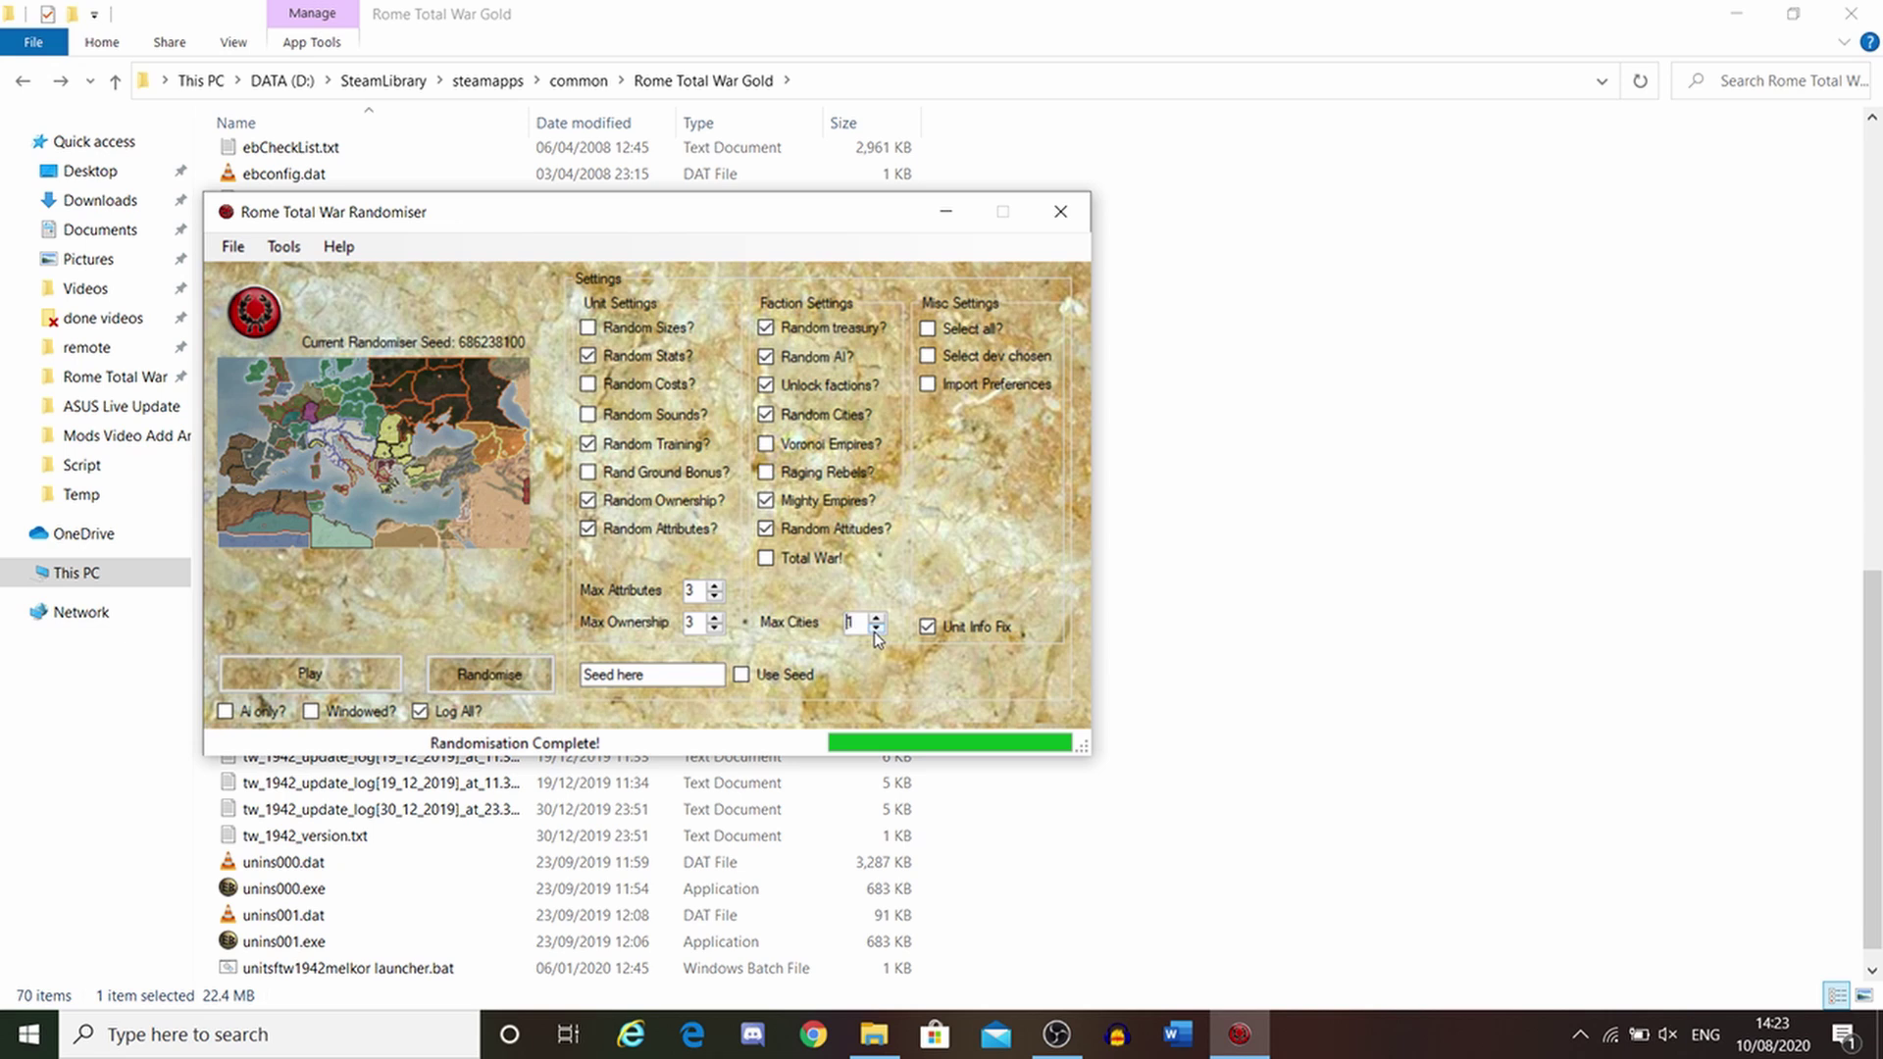
pyautogui.click(491, 674)
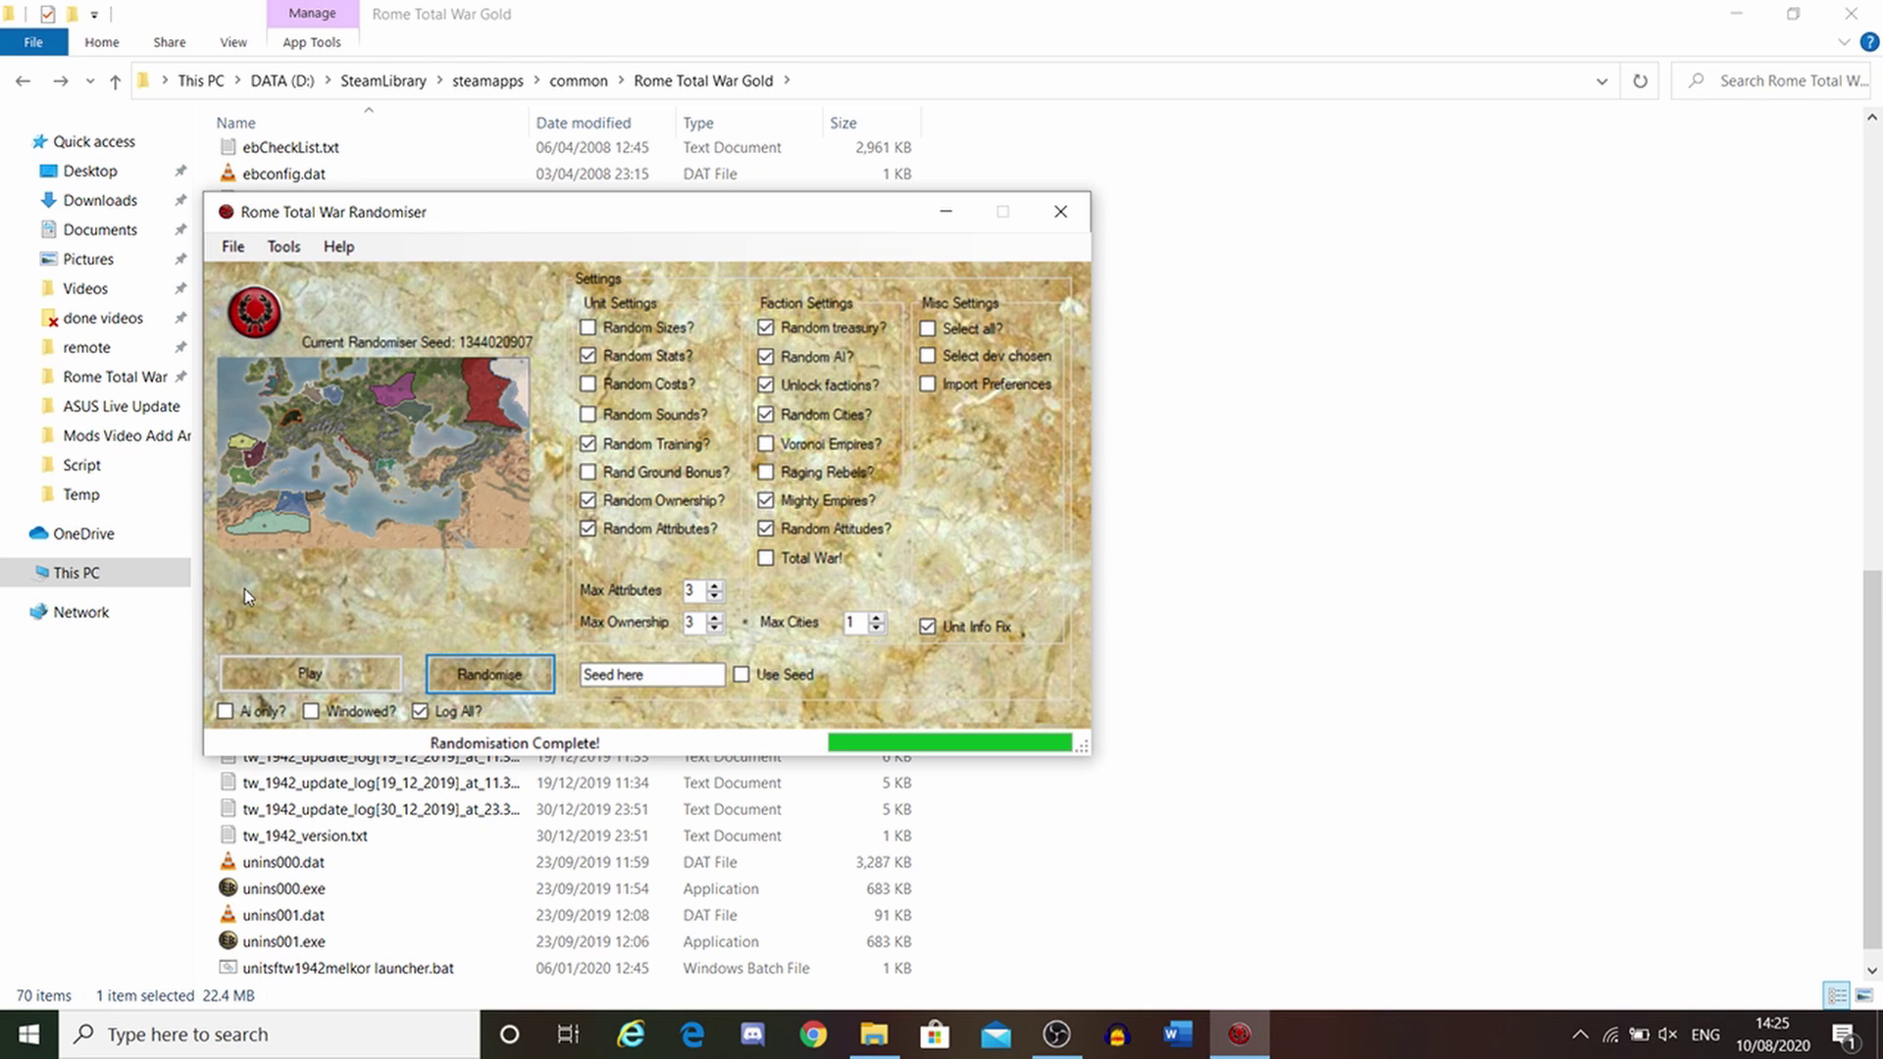
# - Examine the randomised unit list and unit stats in the EDU Viewer, then close the viewer
pyautogui.click(283, 246)
pyautogui.click(281, 265)
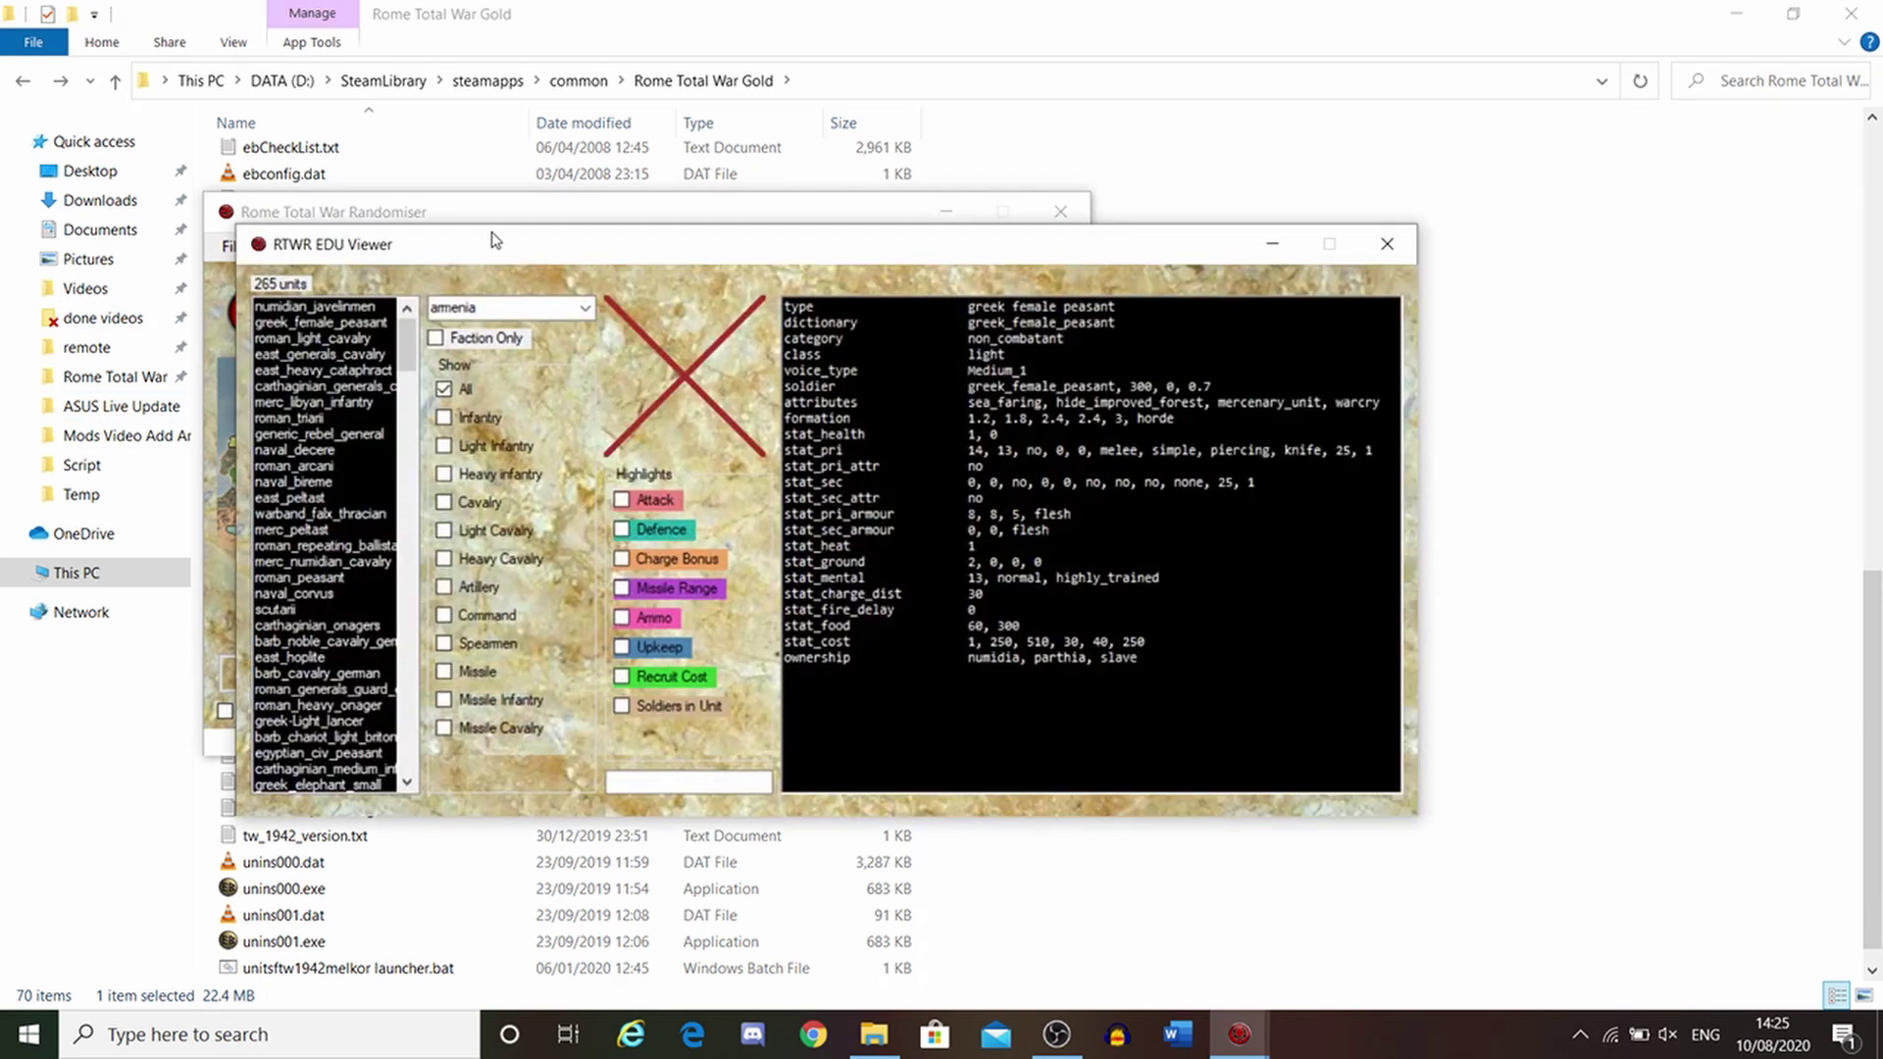
pyautogui.click(1386, 243)
pyautogui.click(283, 247)
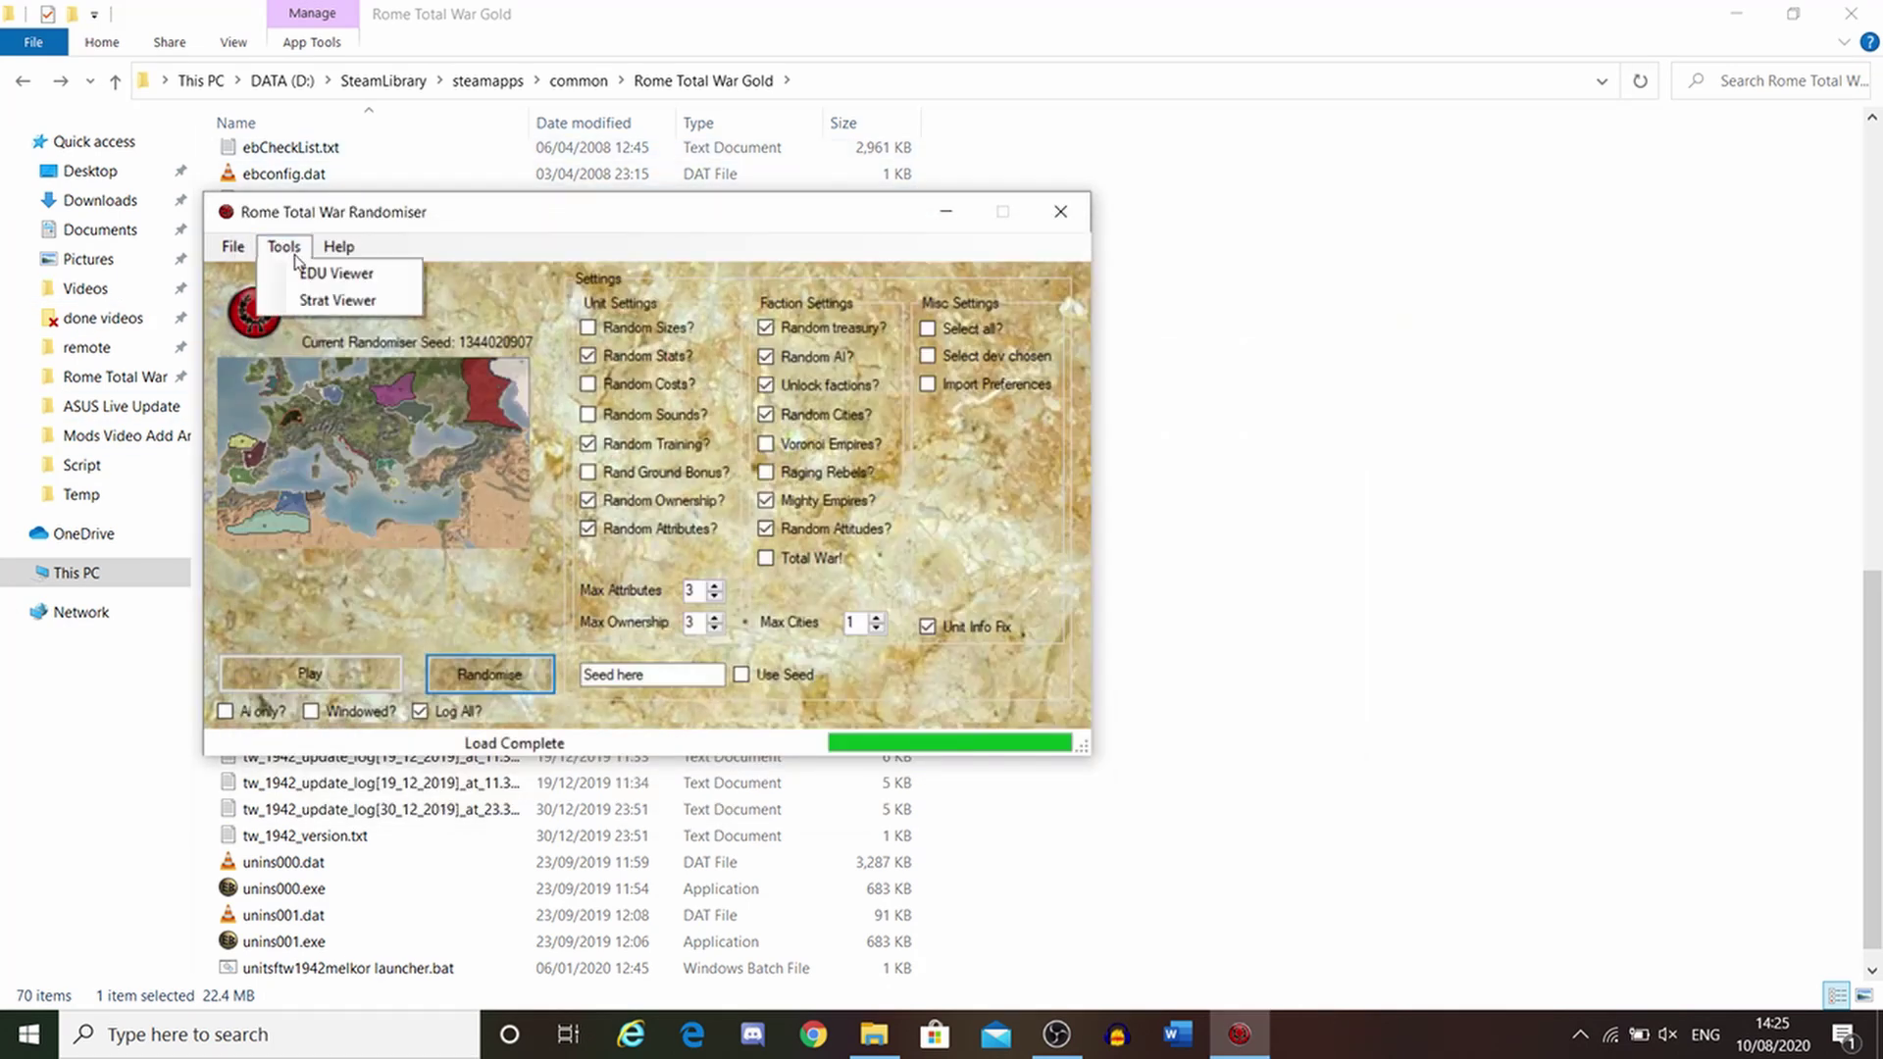
pyautogui.click(306, 268)
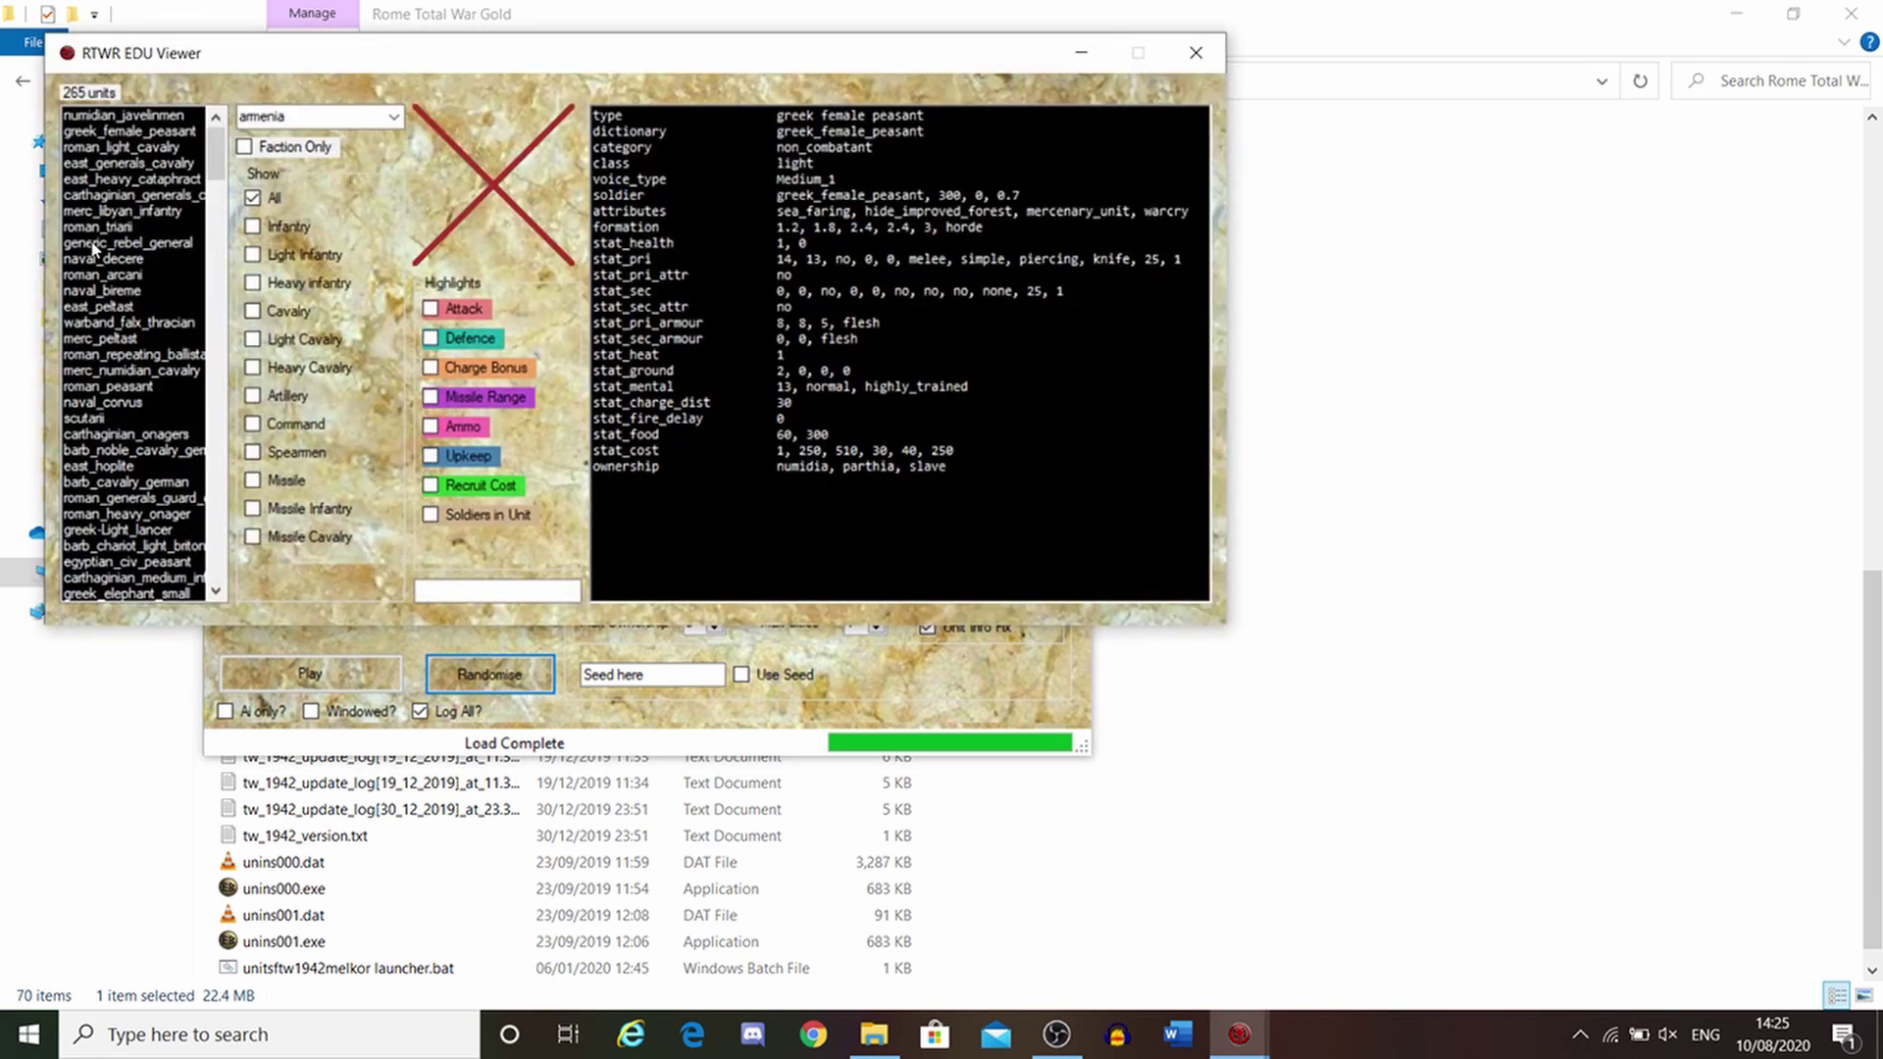
pyautogui.scroll(-10, 144, 242)
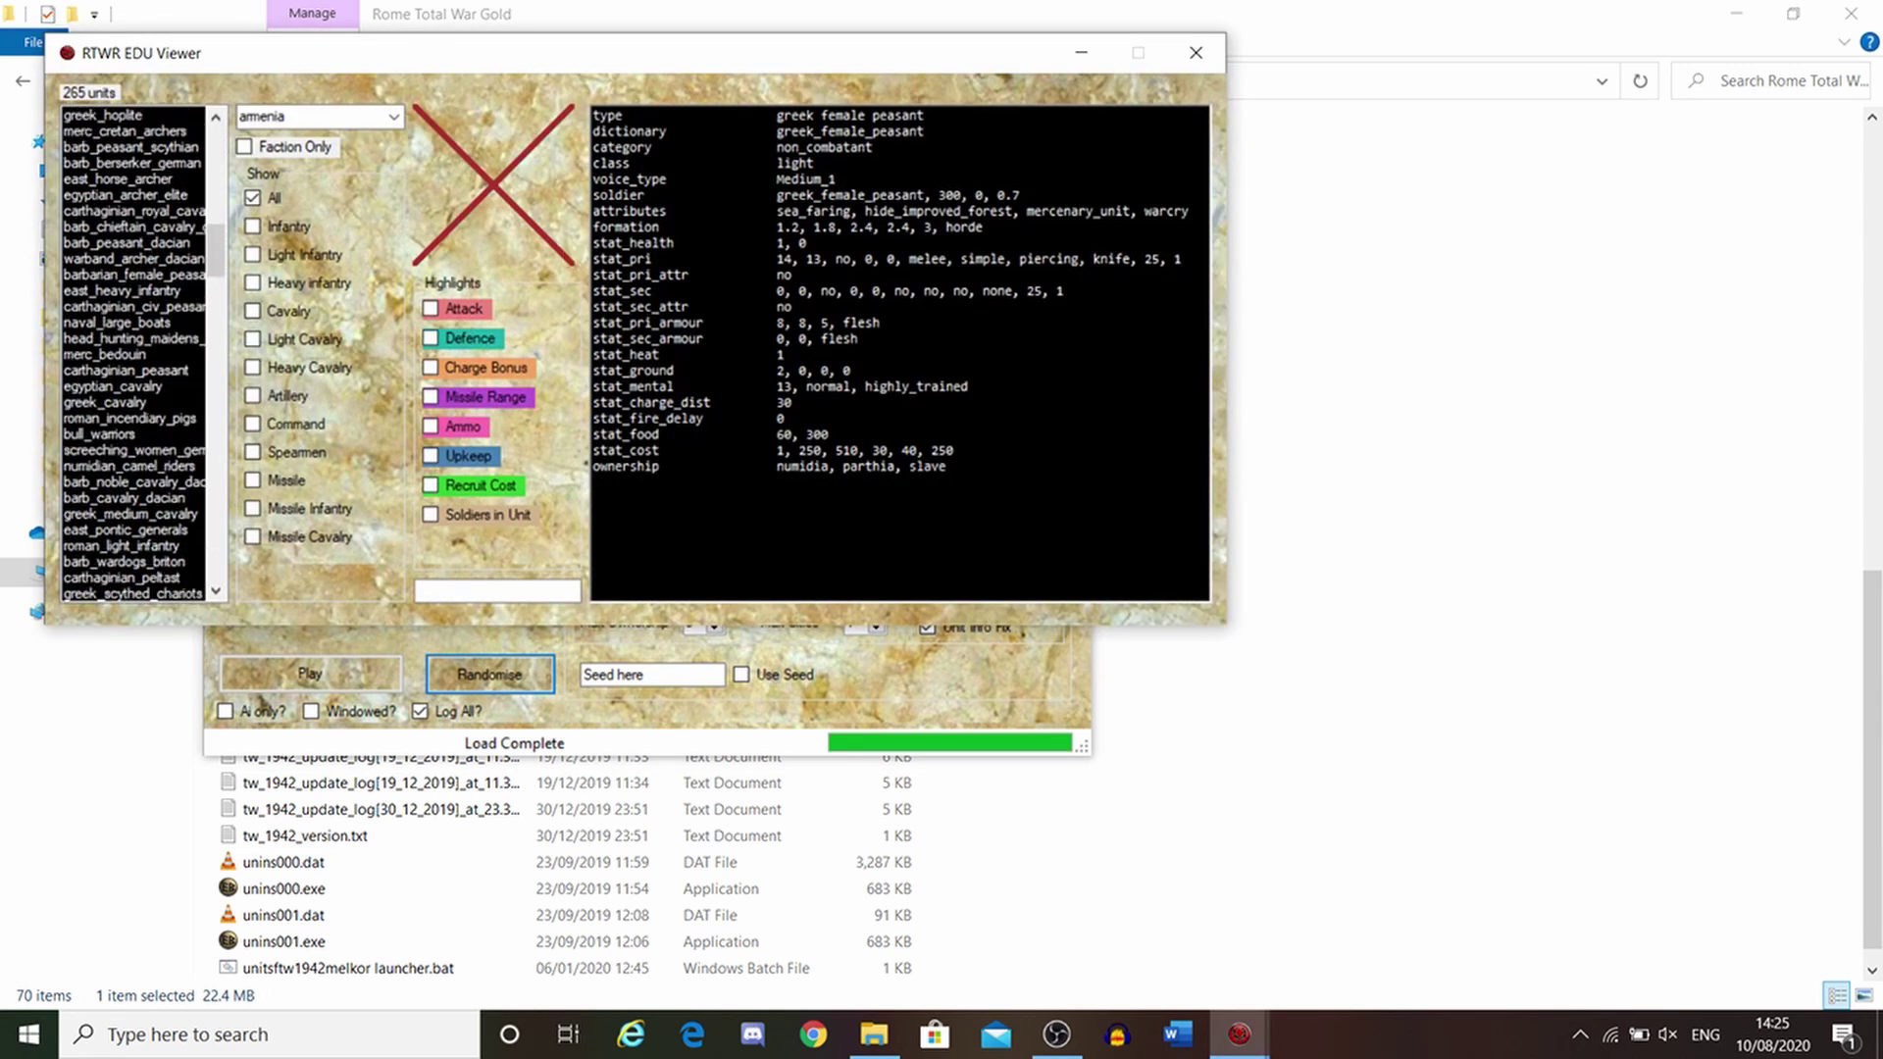
pyautogui.click(172, 276)
pyautogui.click(1209, 67)
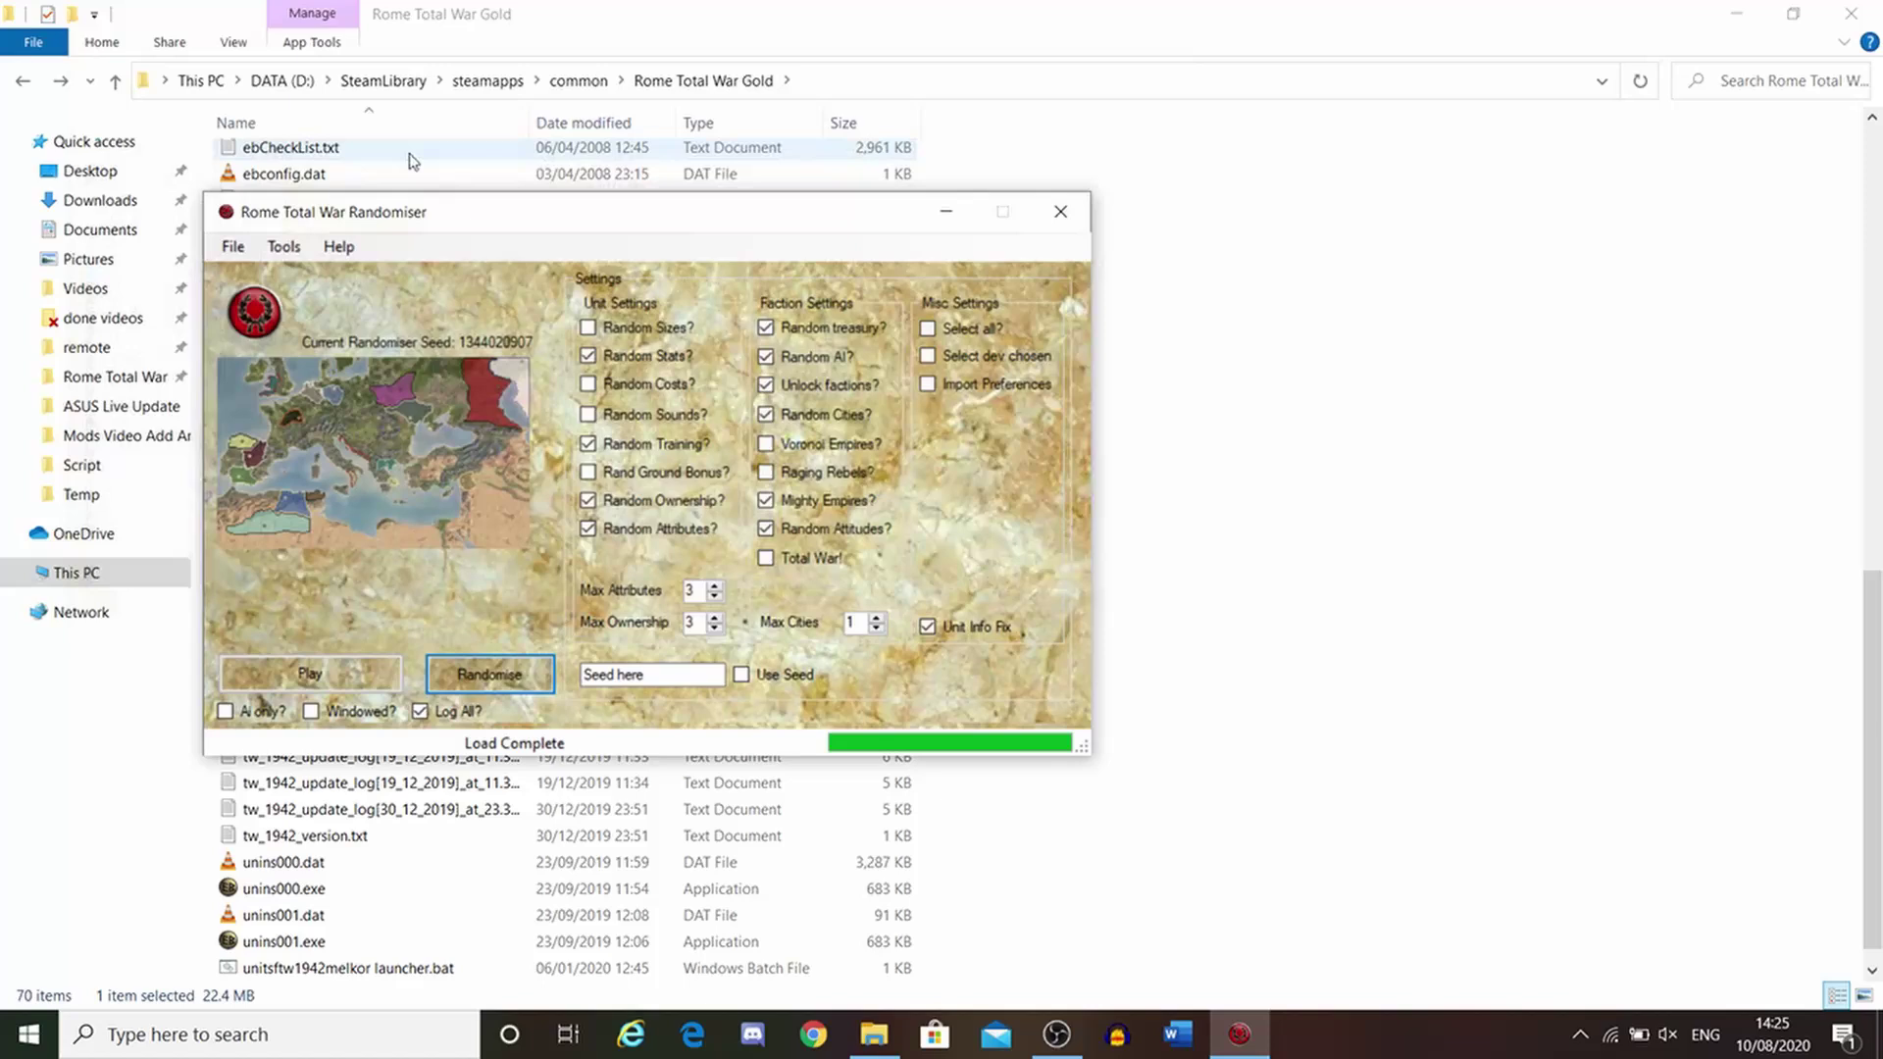
# - Open the Strat Viewer to inspect the randomised campaign
pyautogui.click(283, 247)
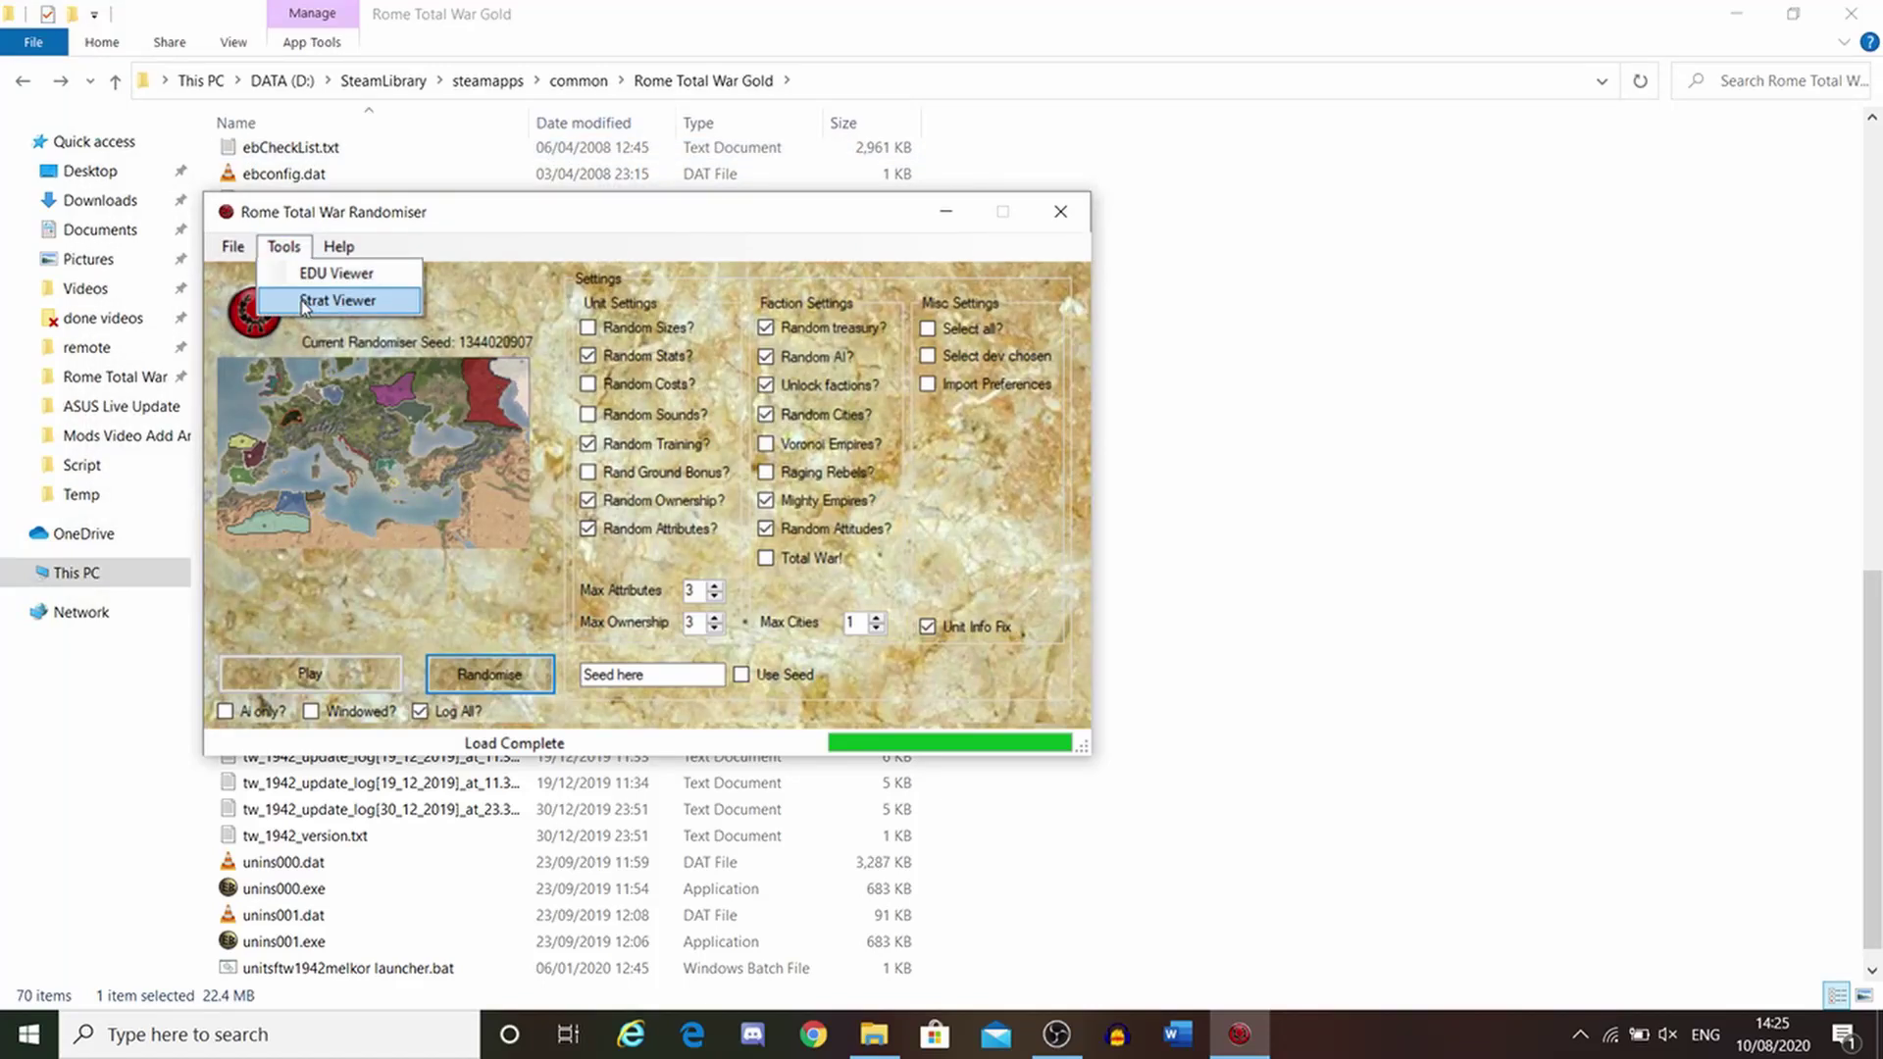
pyautogui.click(303, 302)
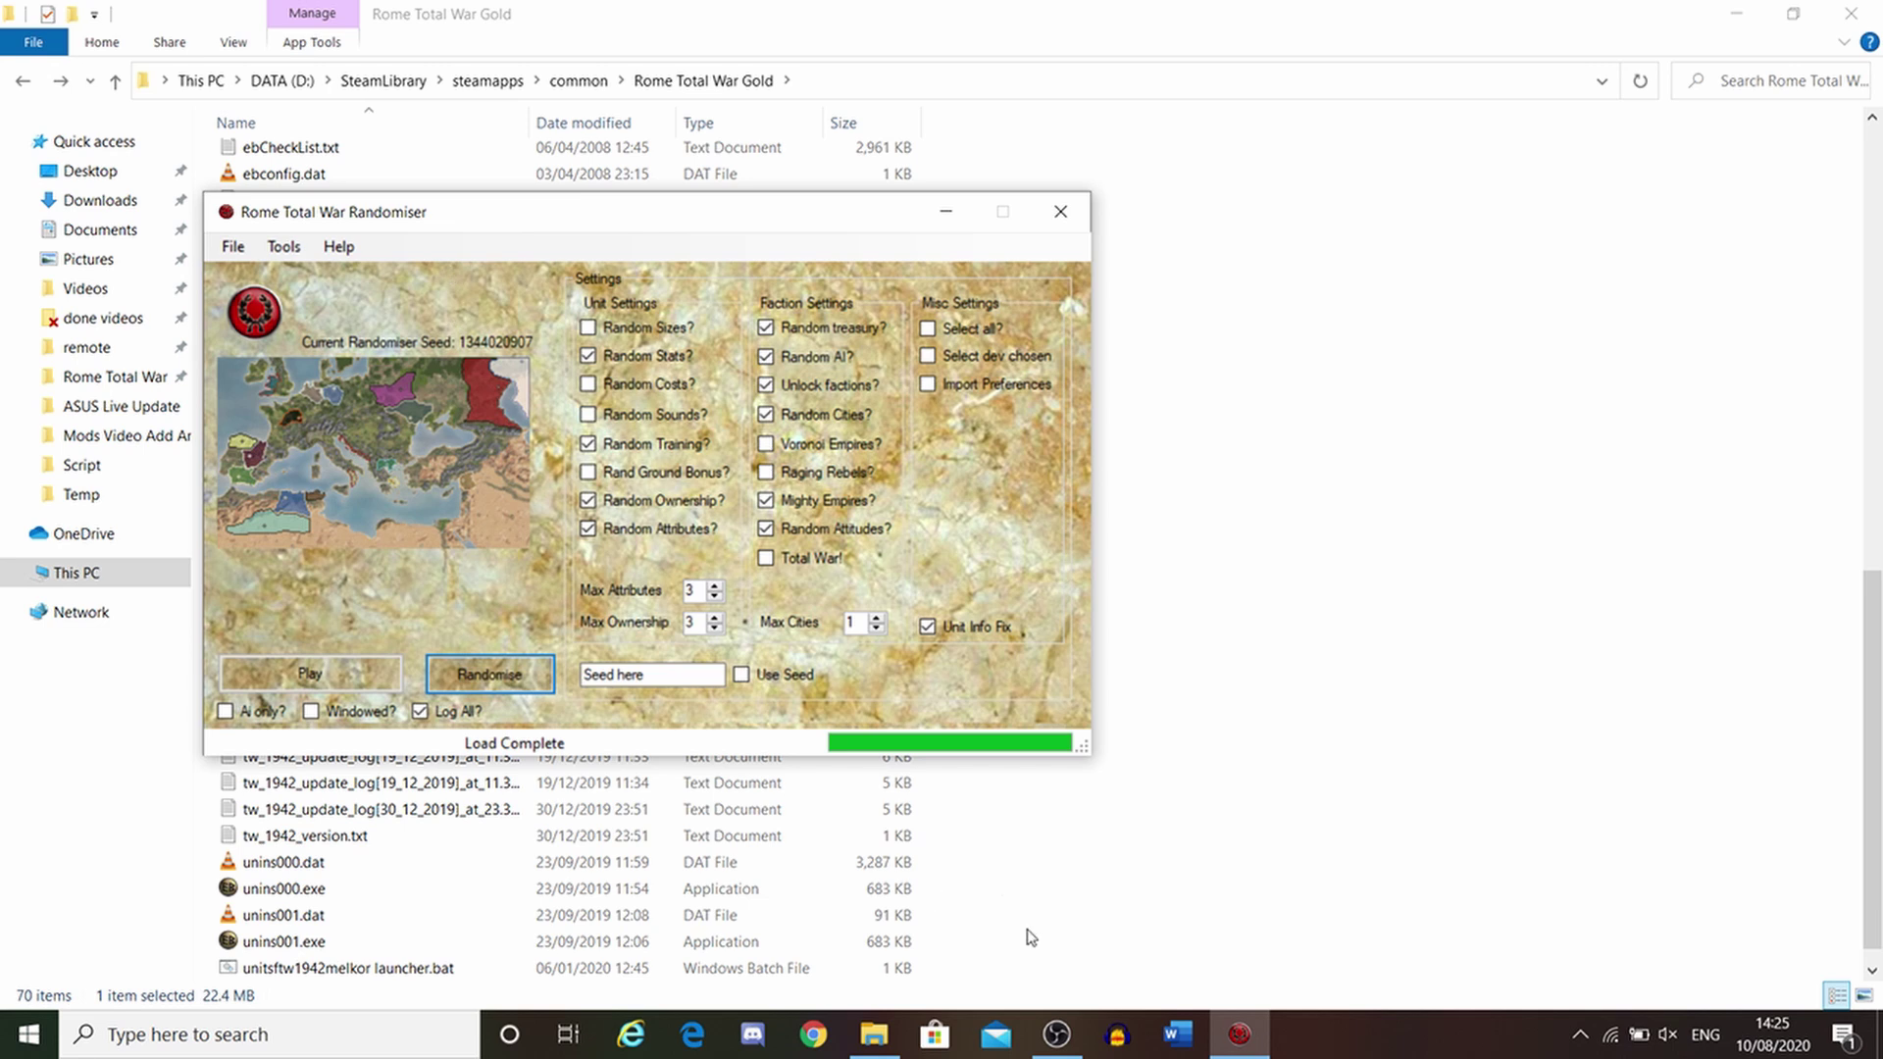
pyautogui.click(1057, 1031)
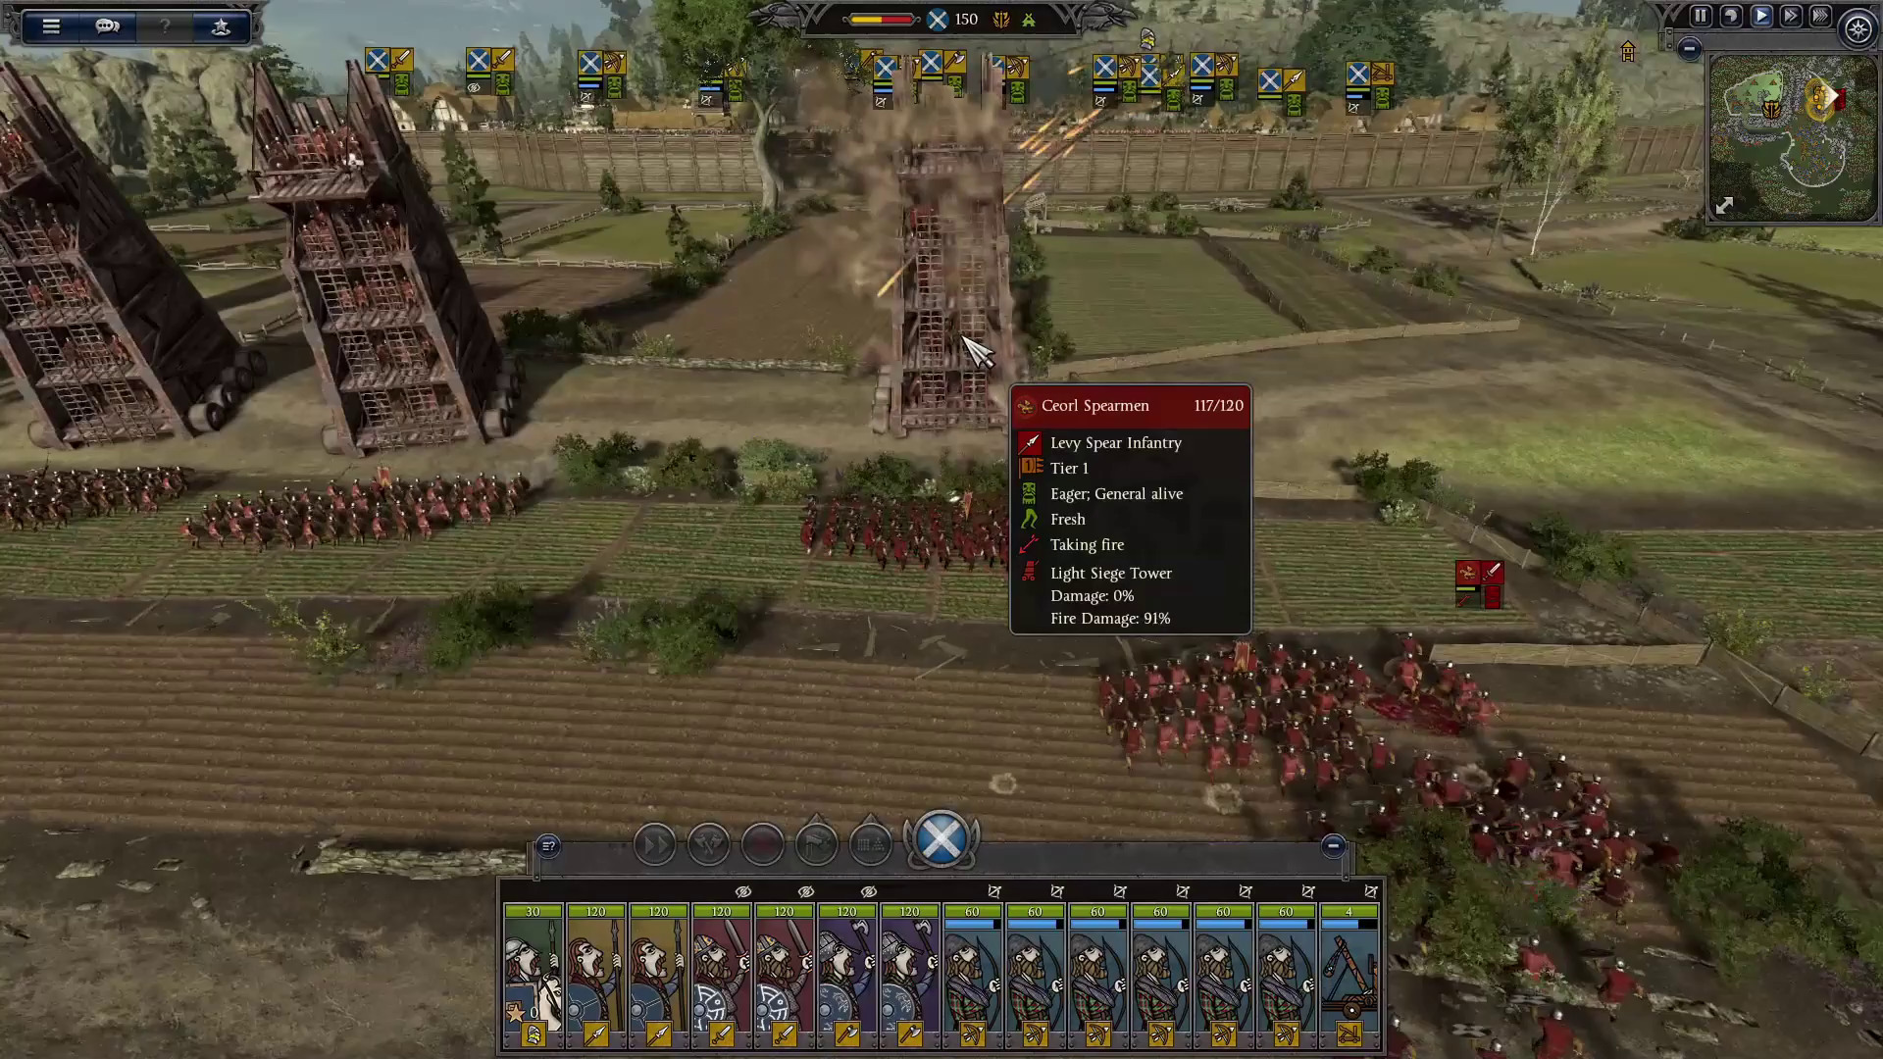
# - Switch to the siege battle, survey the enemy siege towers and select the whole archer group behind the palisade
pyautogui.scroll(-5, 1117, 496)
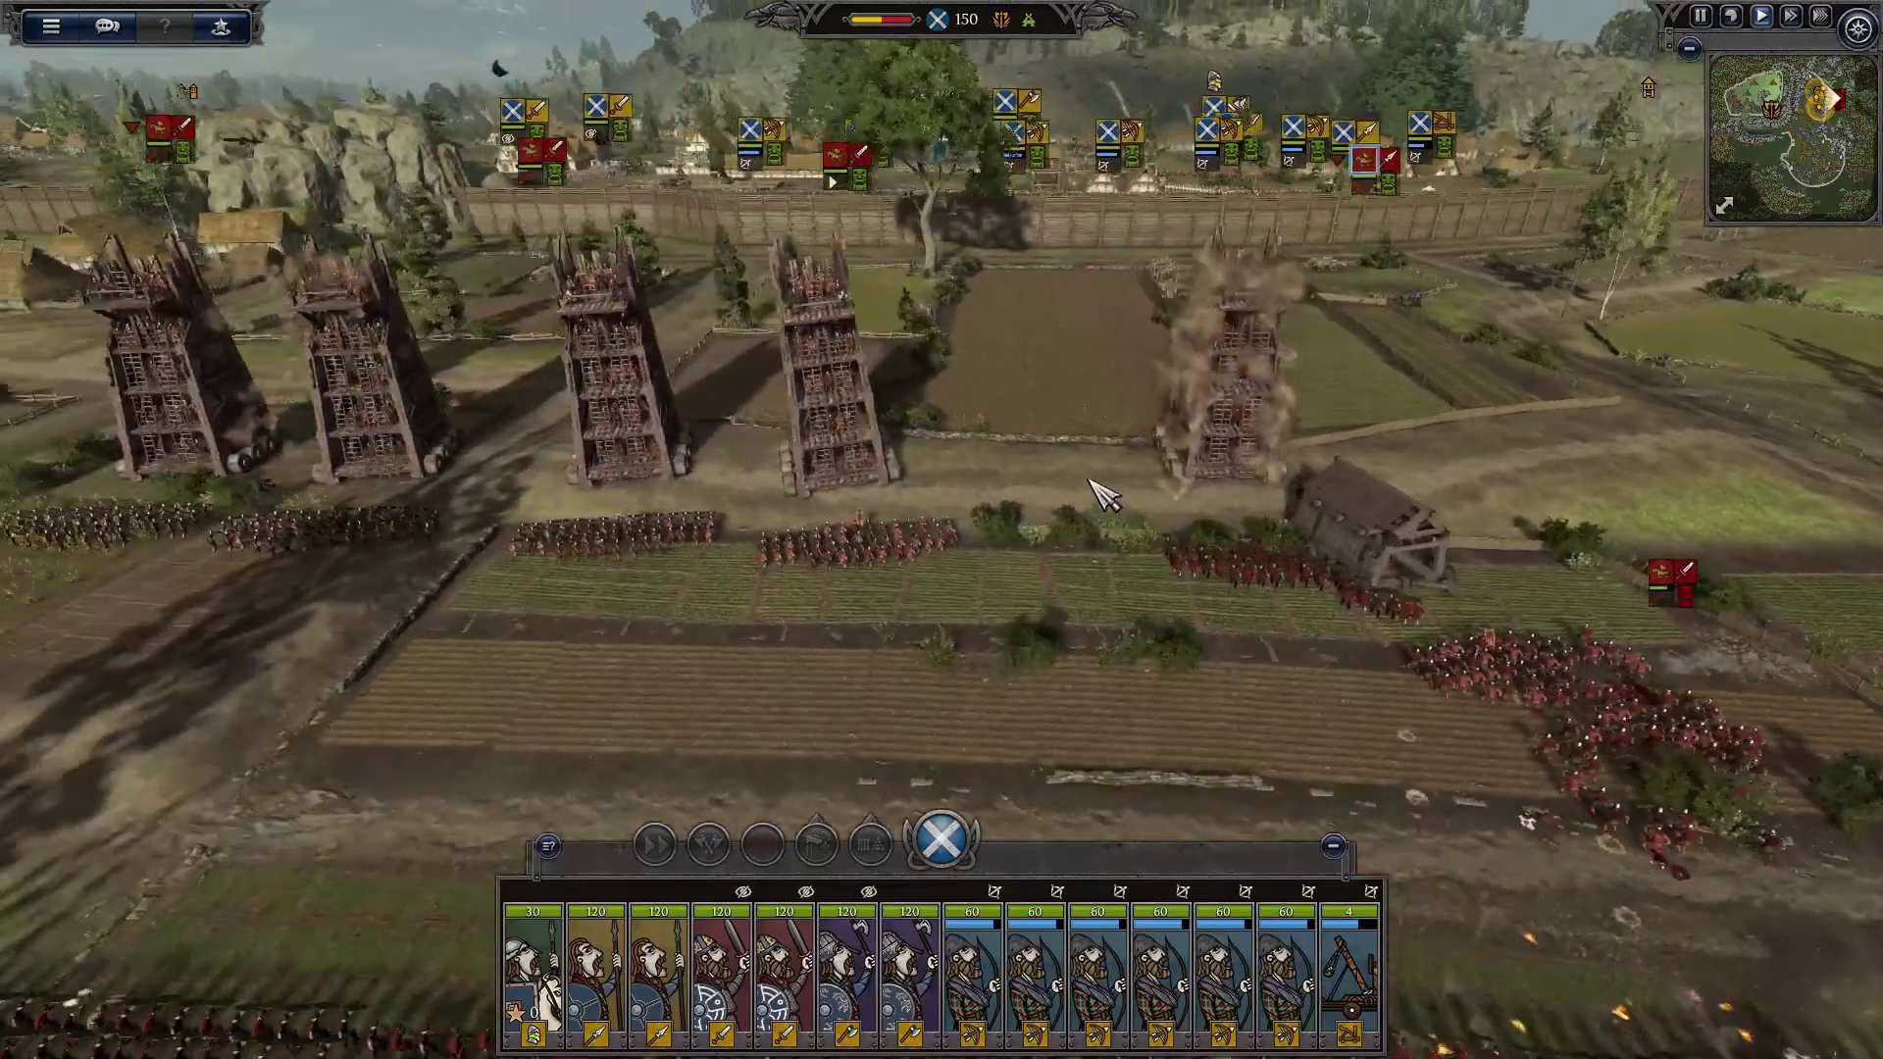
pyautogui.scroll(2, 784, 461)
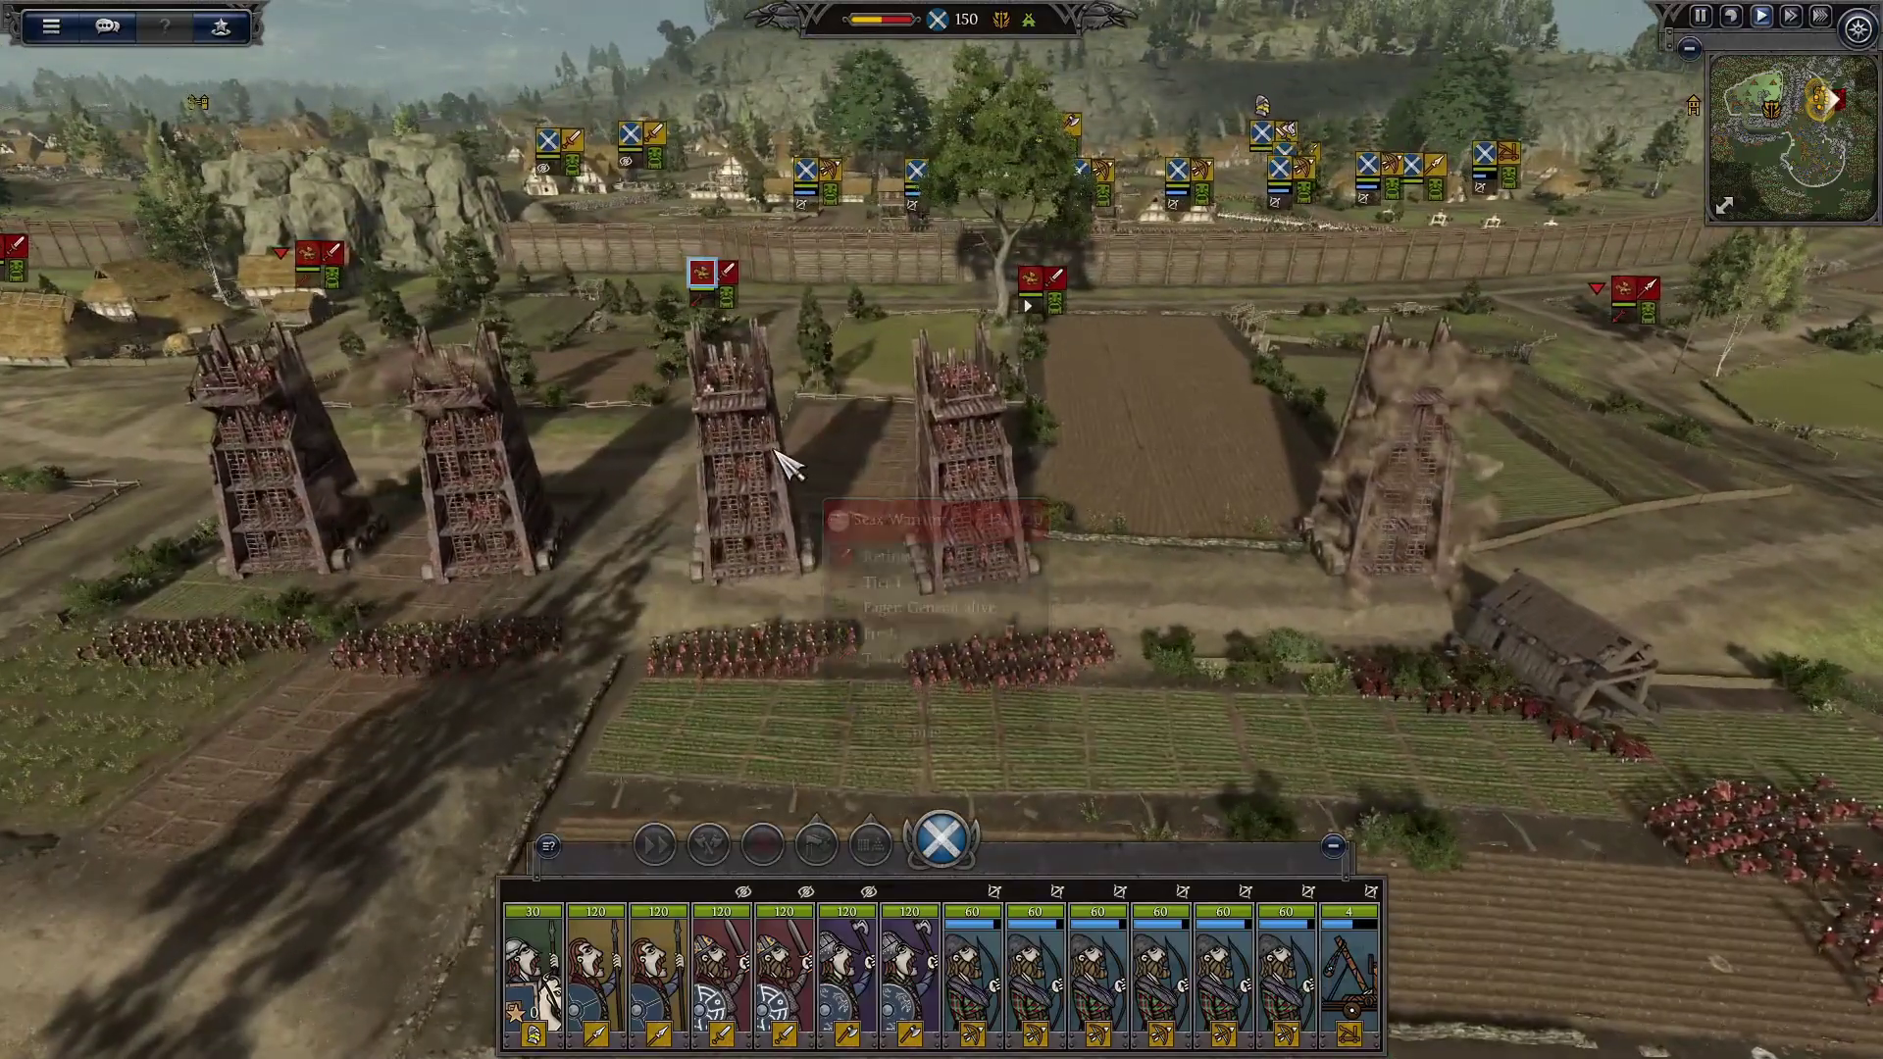
pyautogui.scroll(2, 1176, 534)
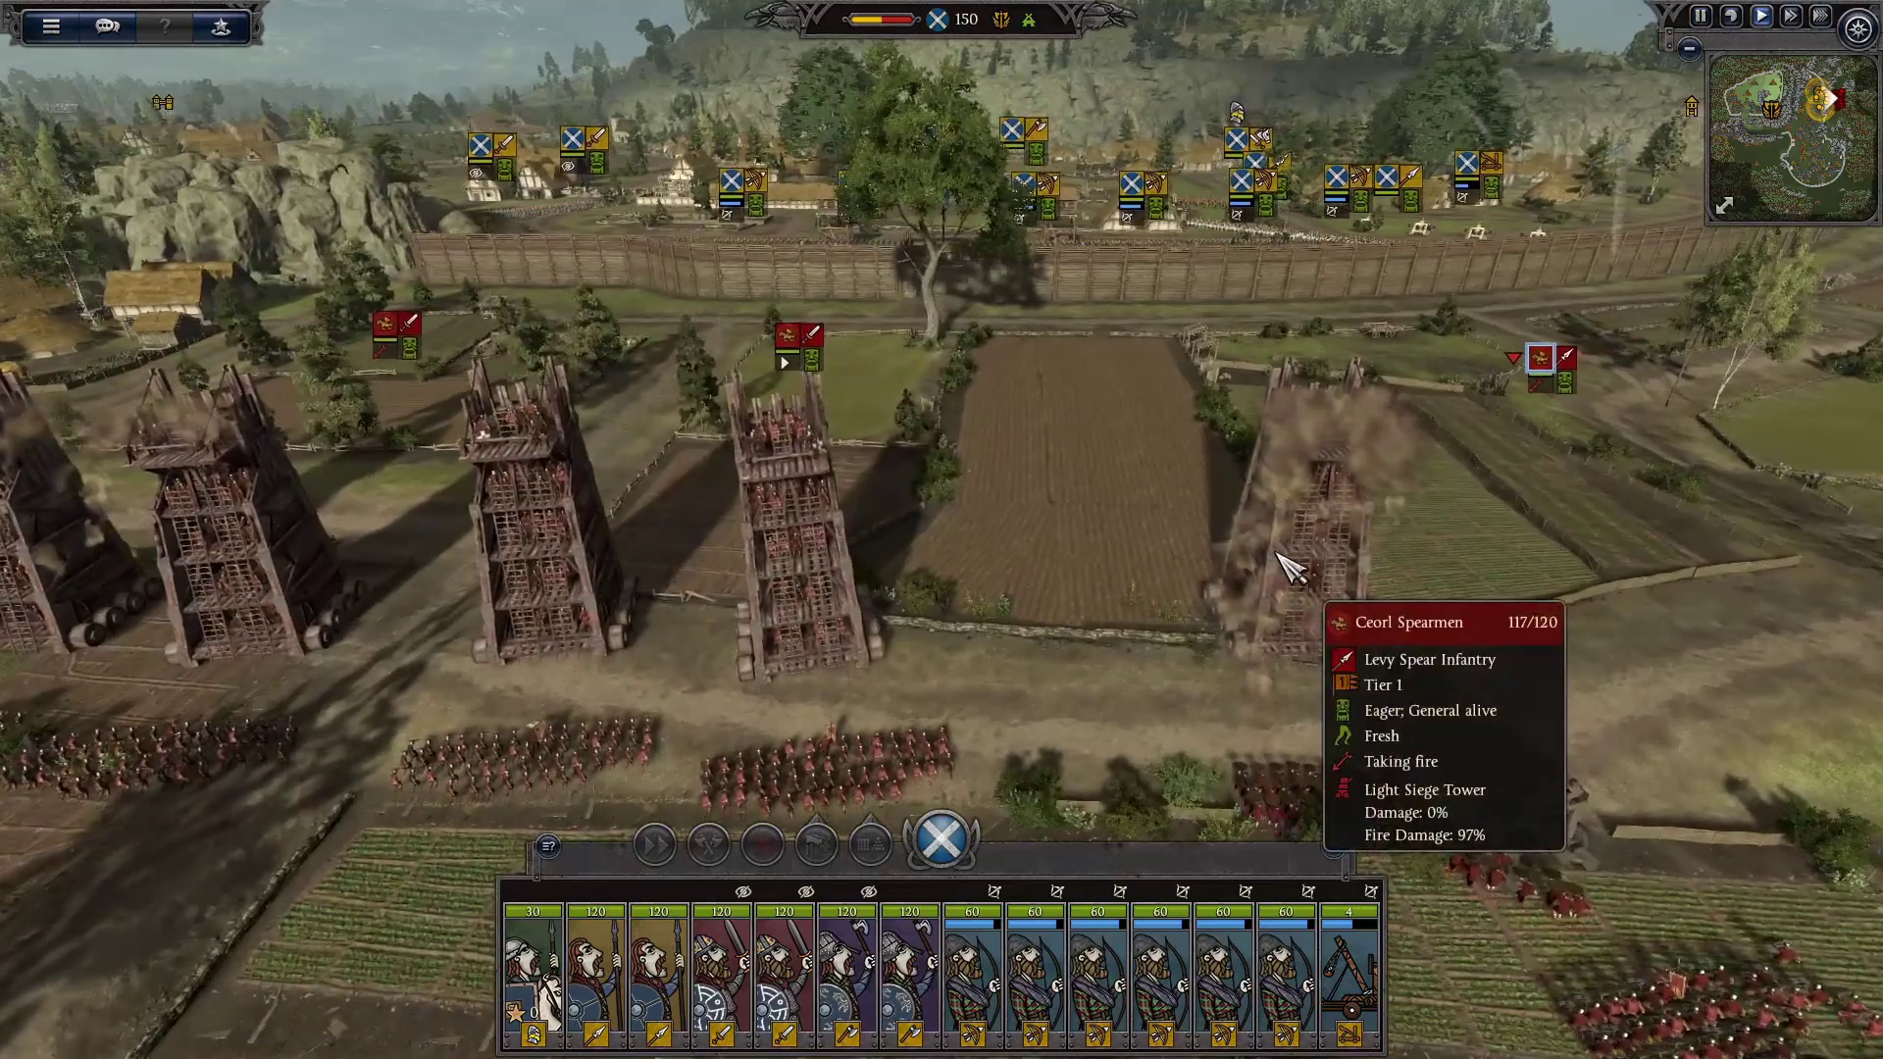
pyautogui.press('w')
pyautogui.click(1137, 518)
pyautogui.keyDown('ctrl'); pyautogui.click(992, 530); pyautogui.keyUp('ctrl')
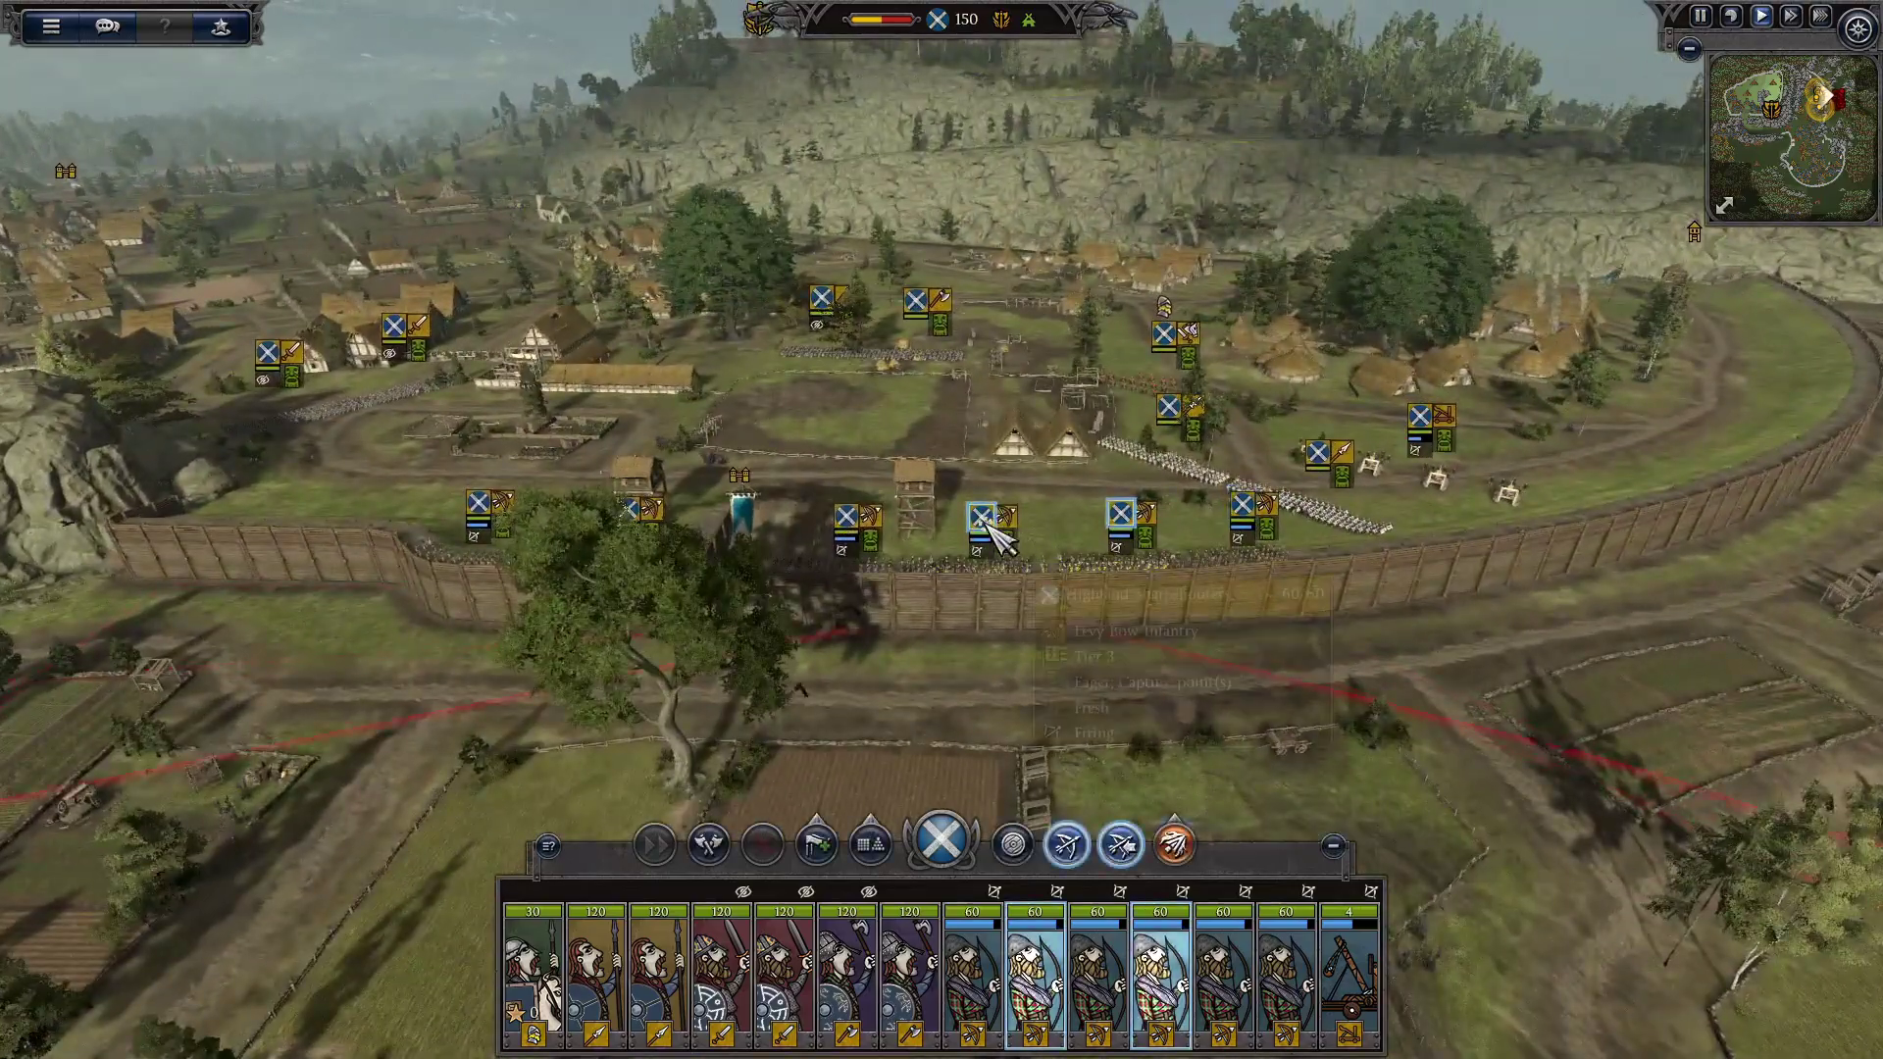
pyautogui.press('s')
pyautogui.press('1')
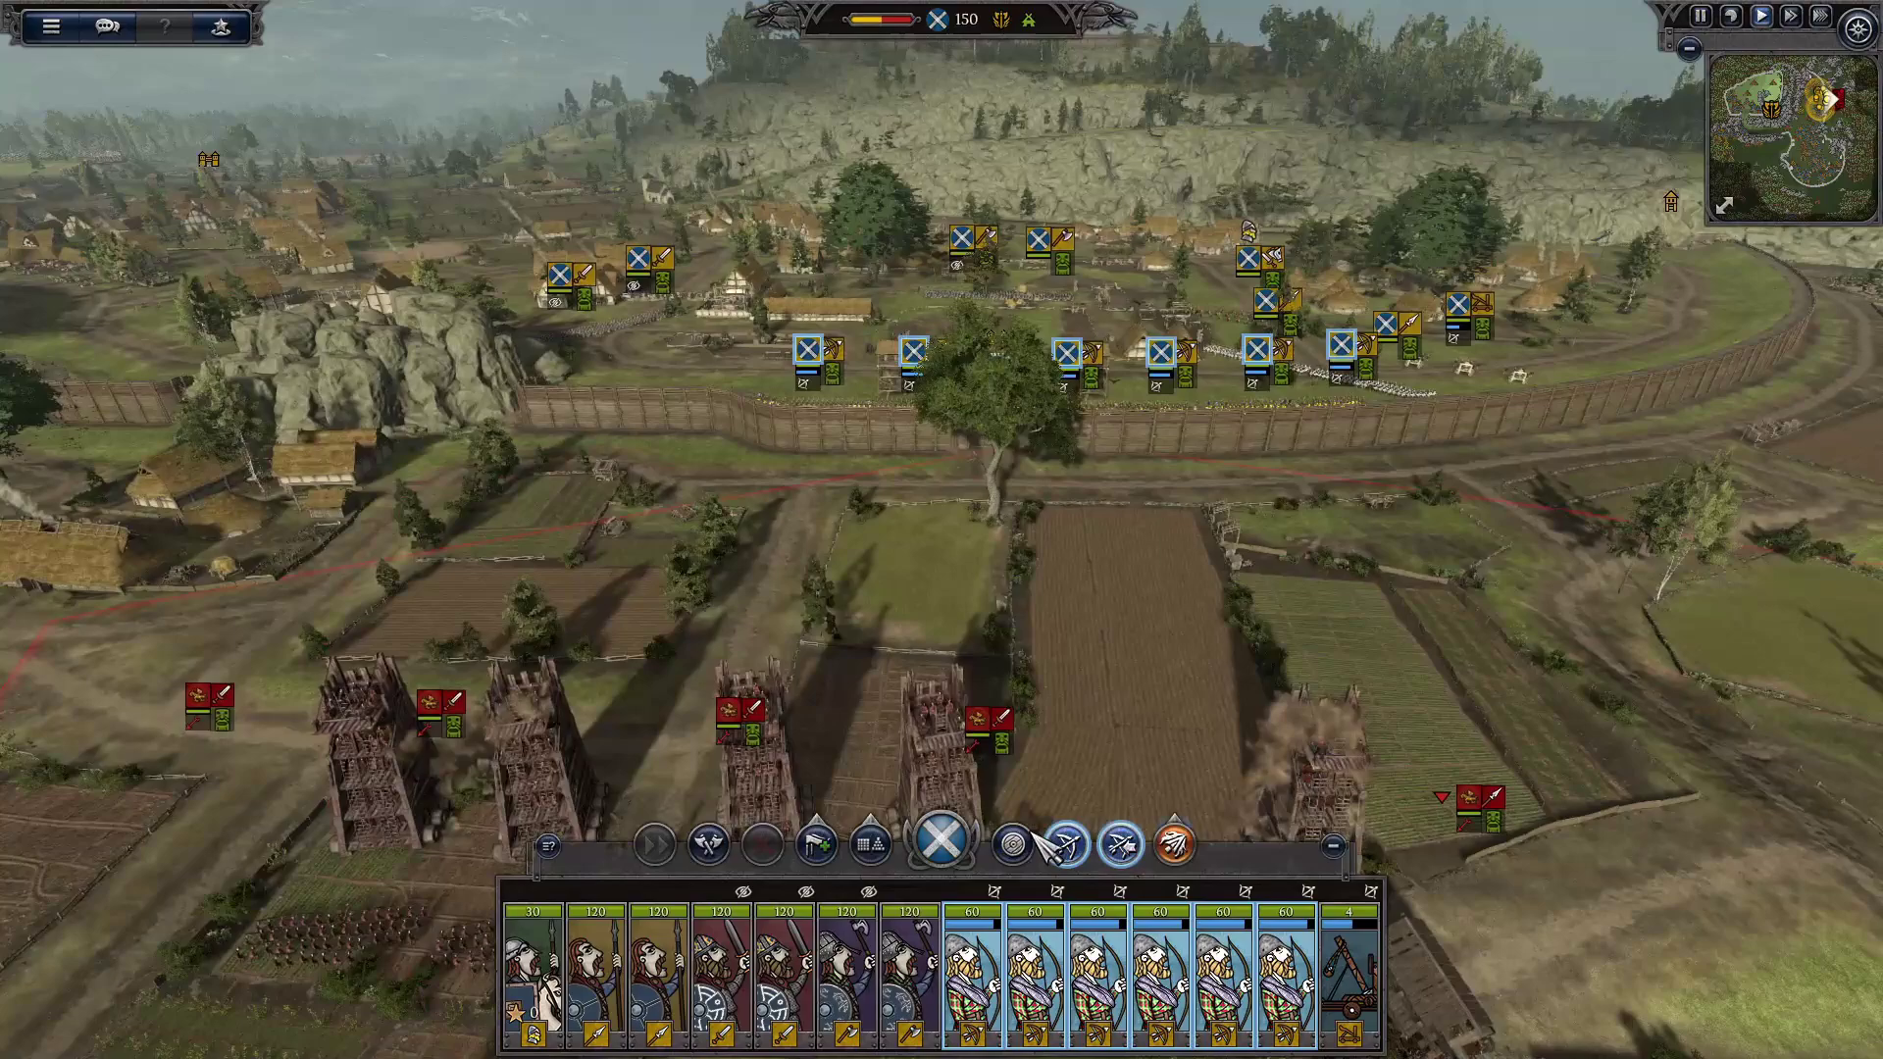
# - Order the second and fourth archer units to attack the siege tower nearest the ploughed field, and select the third archer unit
pyautogui.click(1034, 971)
pyautogui.keyDown('ctrl'); pyautogui.click(1160, 971); pyautogui.keyUp('ctrl')
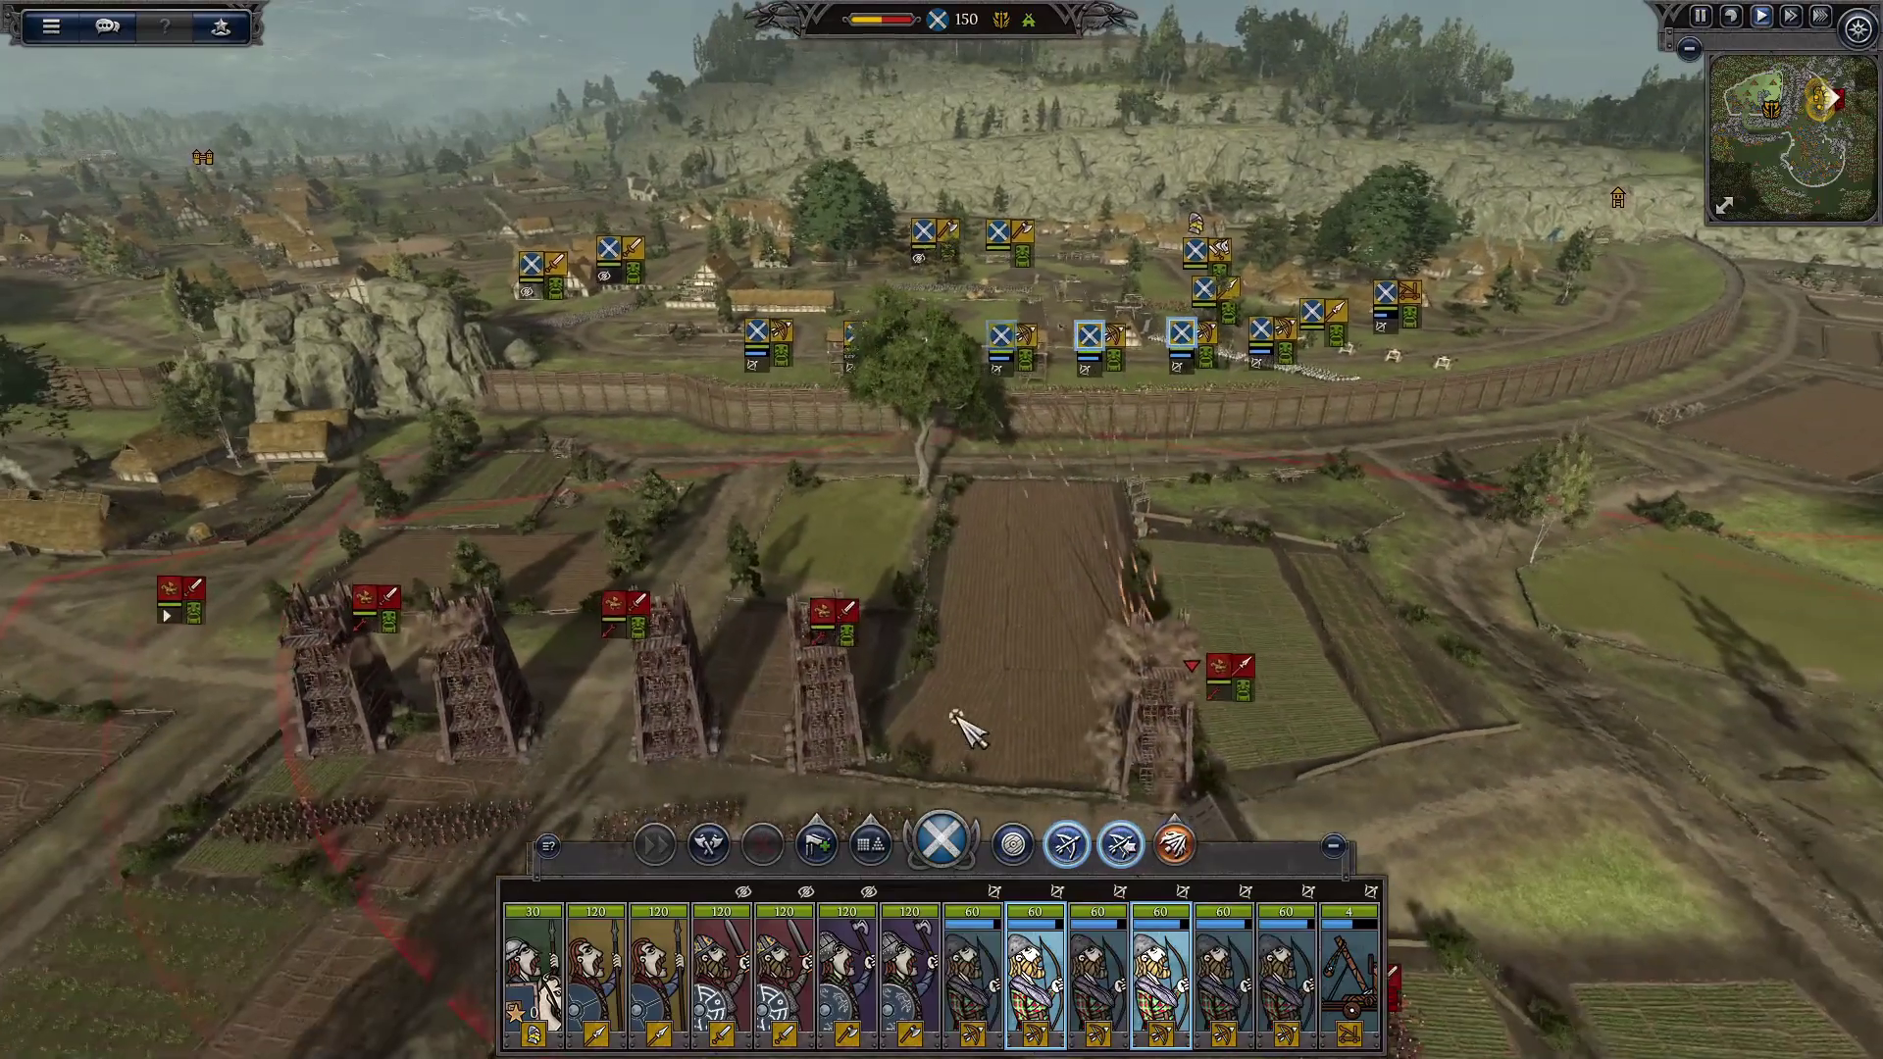
pyautogui.rightClick(840, 735)
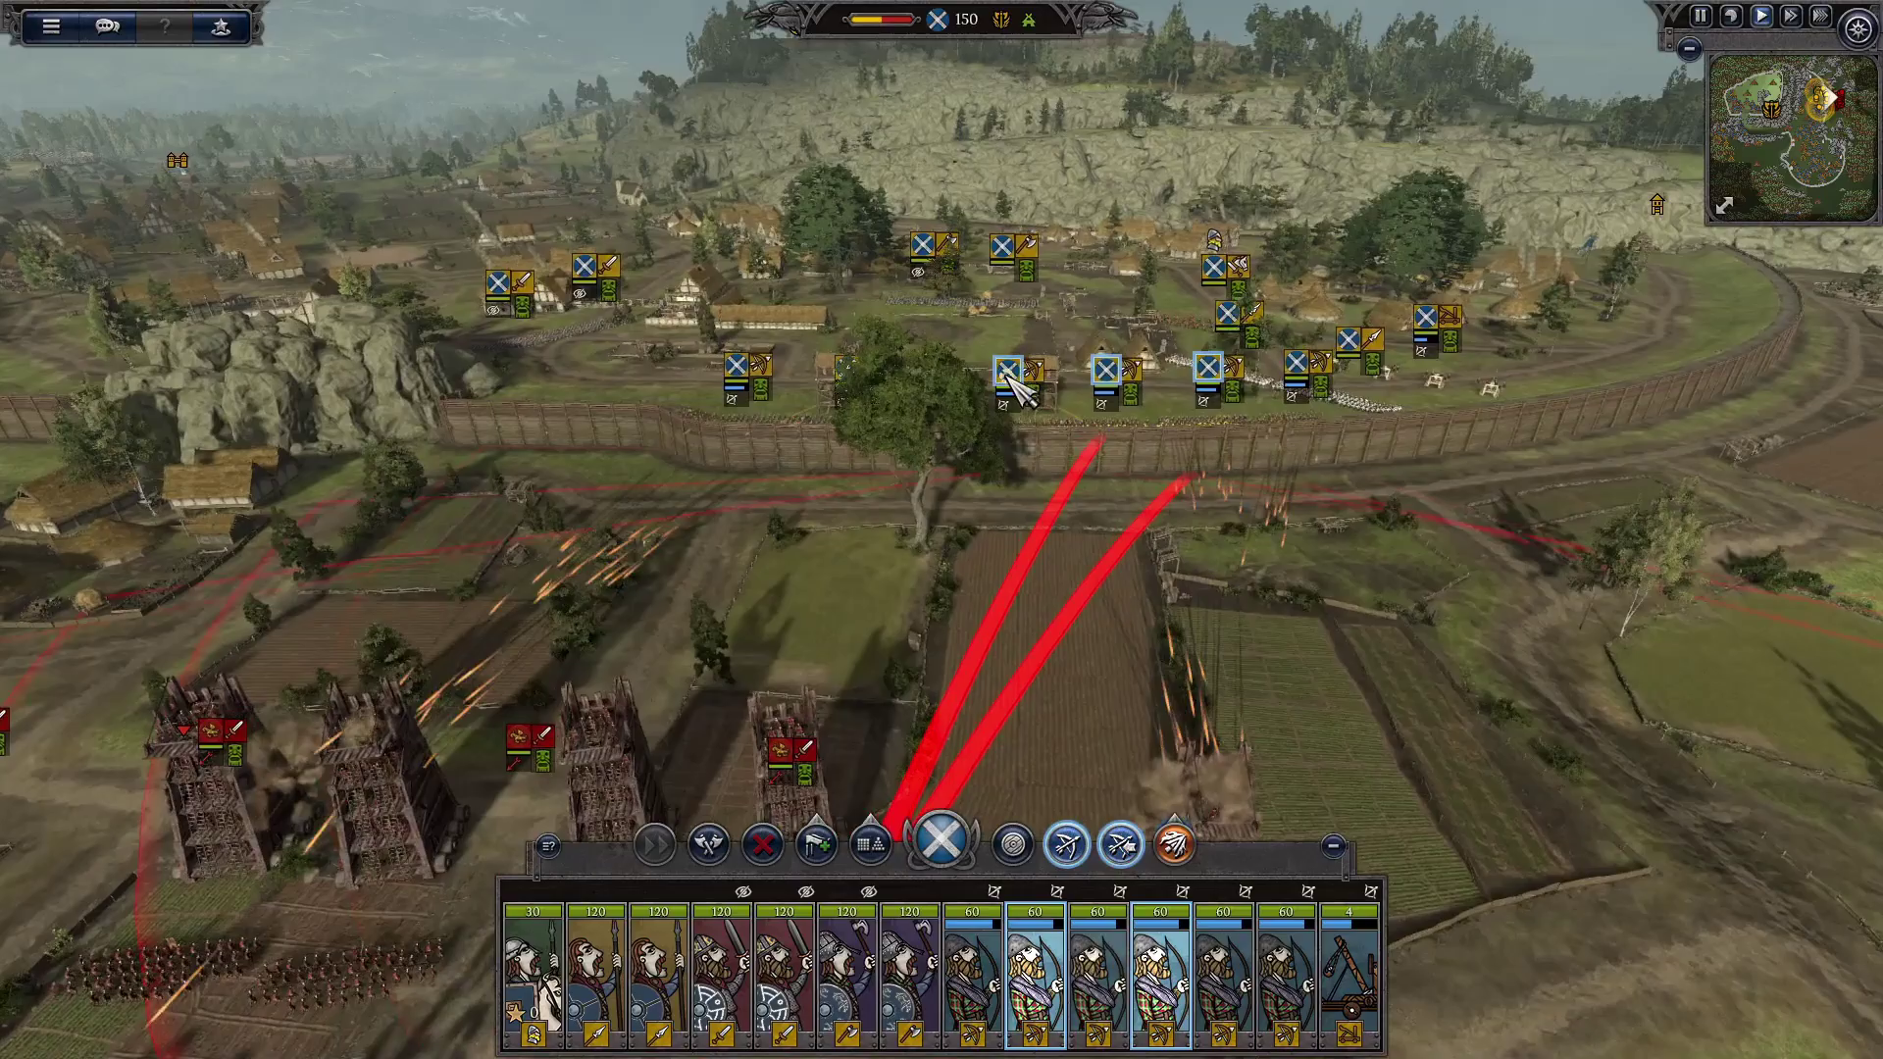
pyautogui.click(902, 377)
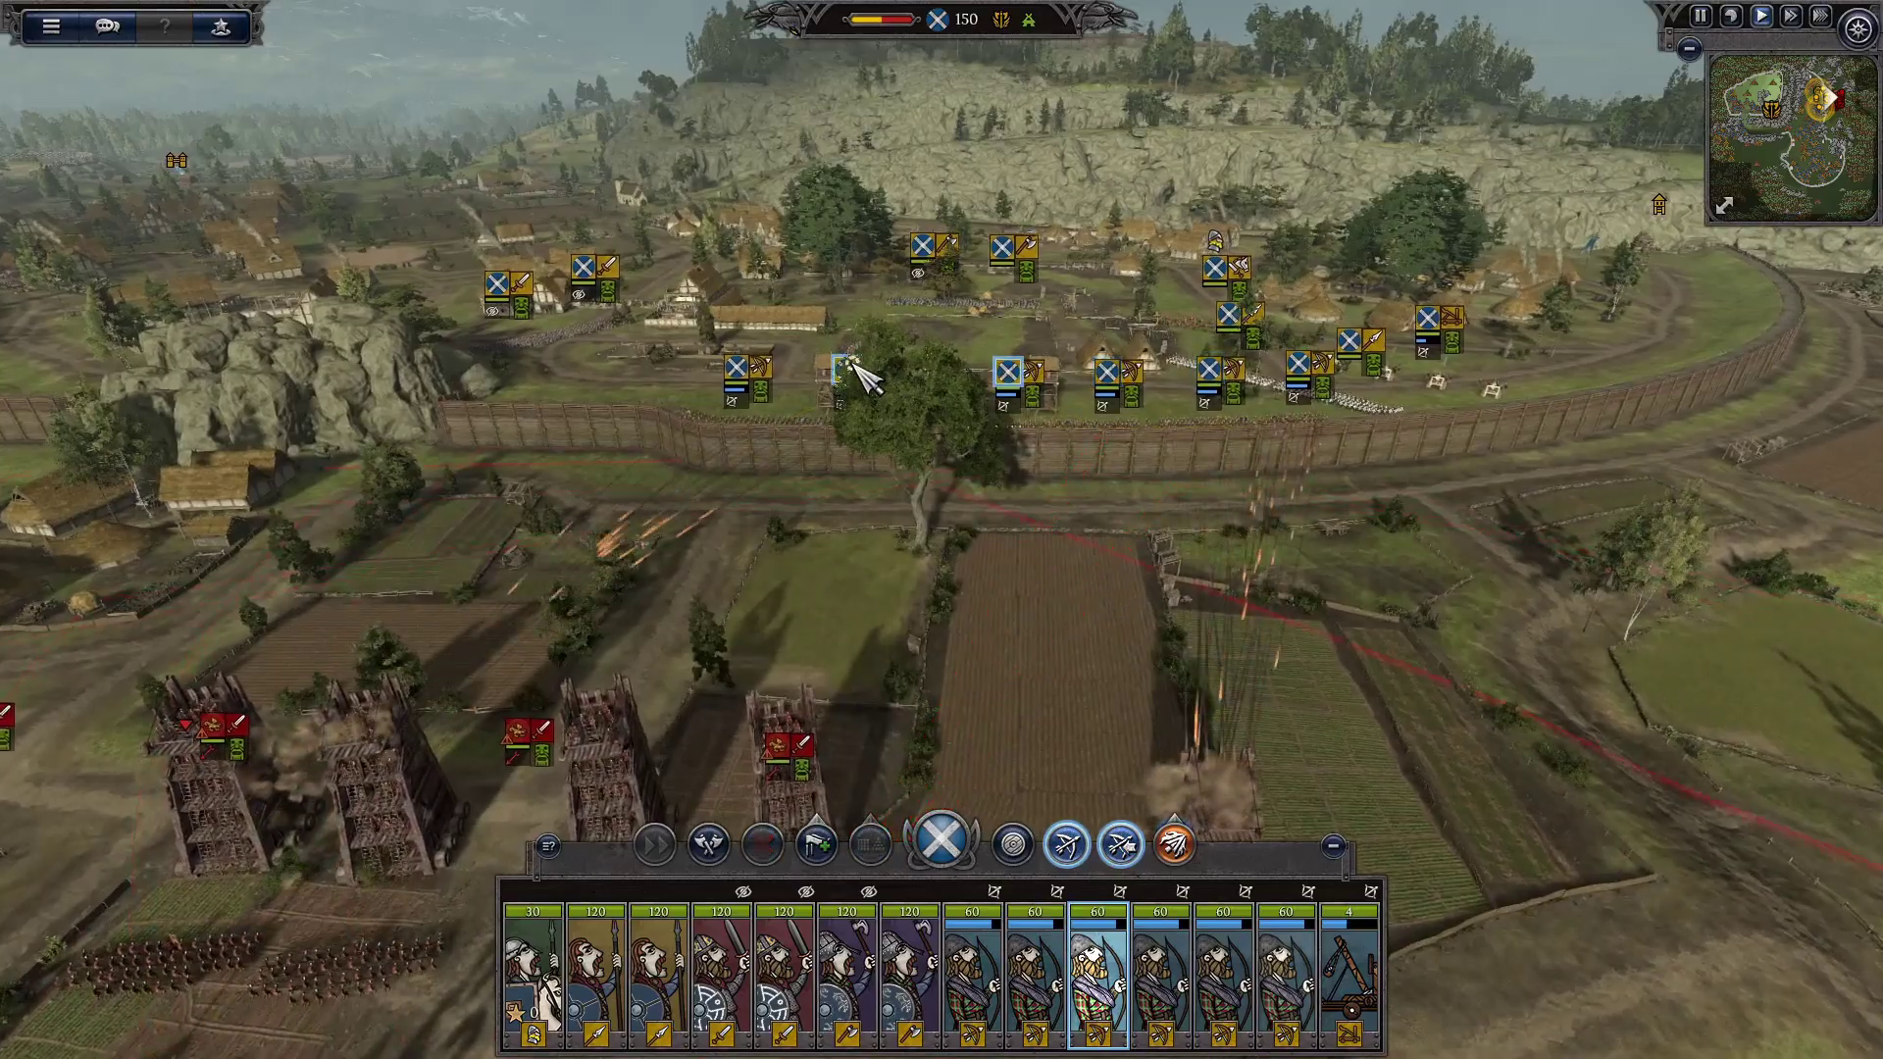